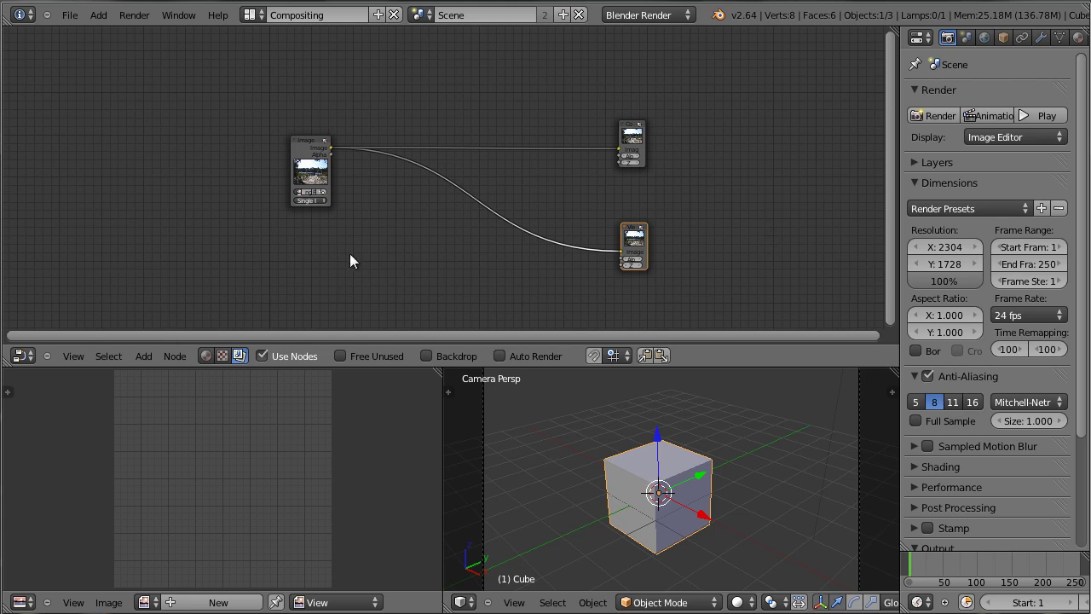
Examine the Image node and its links to the Composite and Viewer nodes in the compositing tree
scroll(438, 247, up, 4)
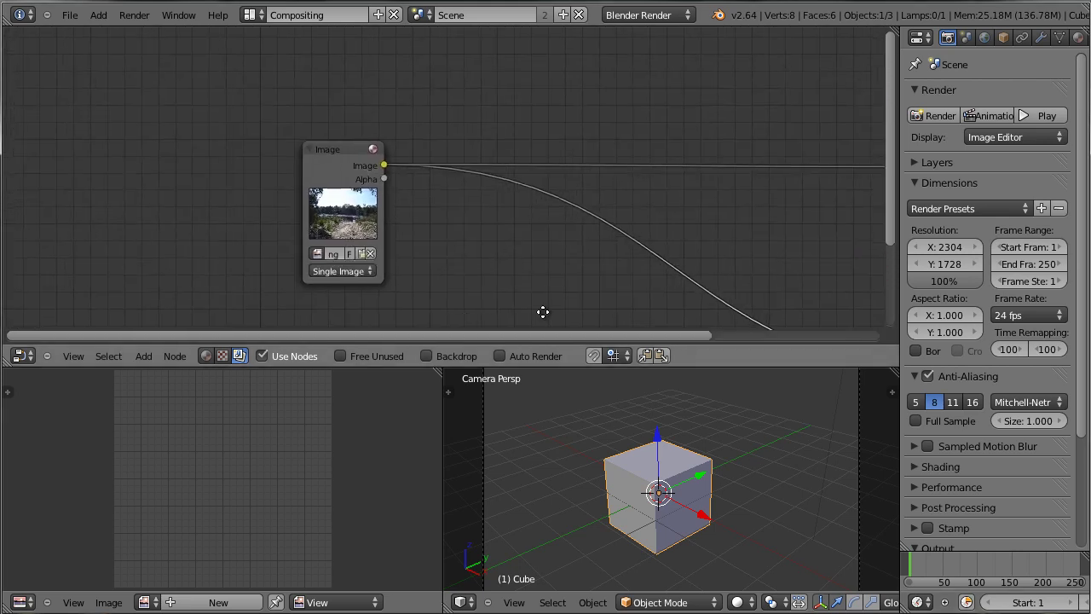
scroll(444, 175, up, 2)
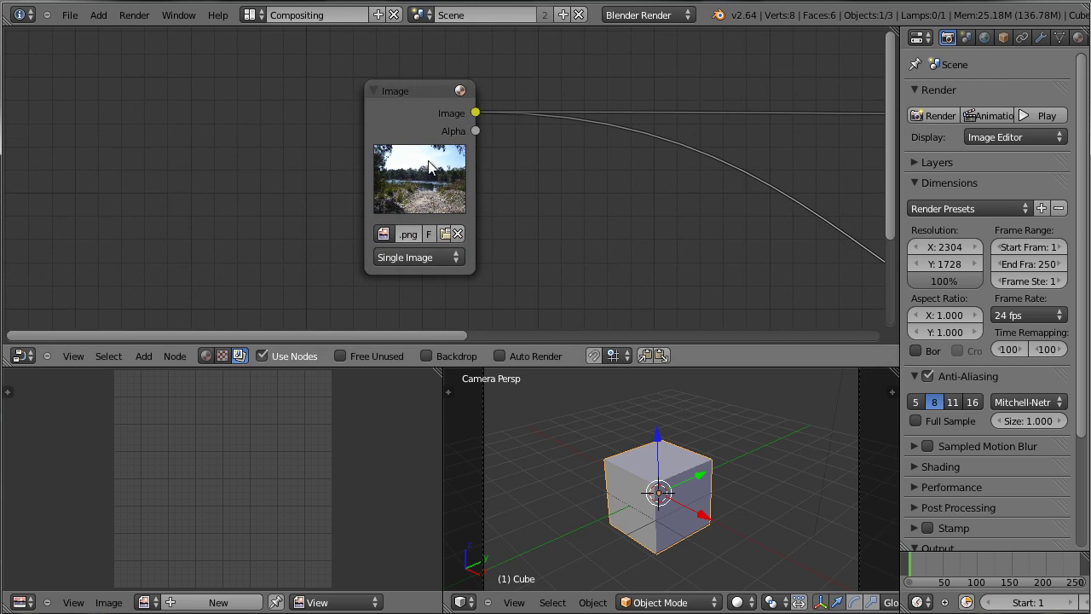
scroll(455, 195, up, 3)
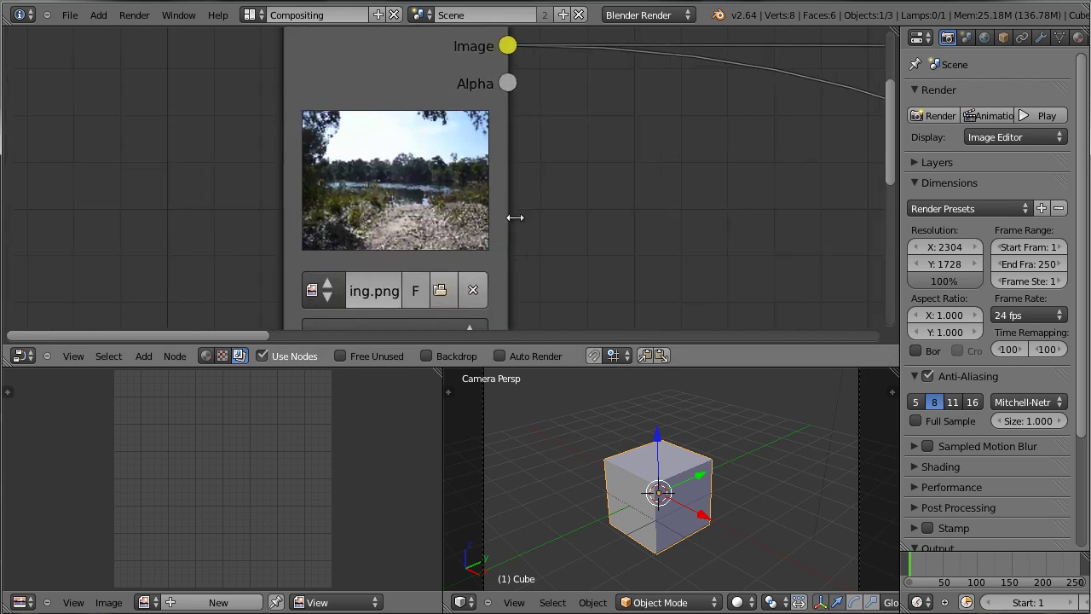
scroll(607, 253, down, 3)
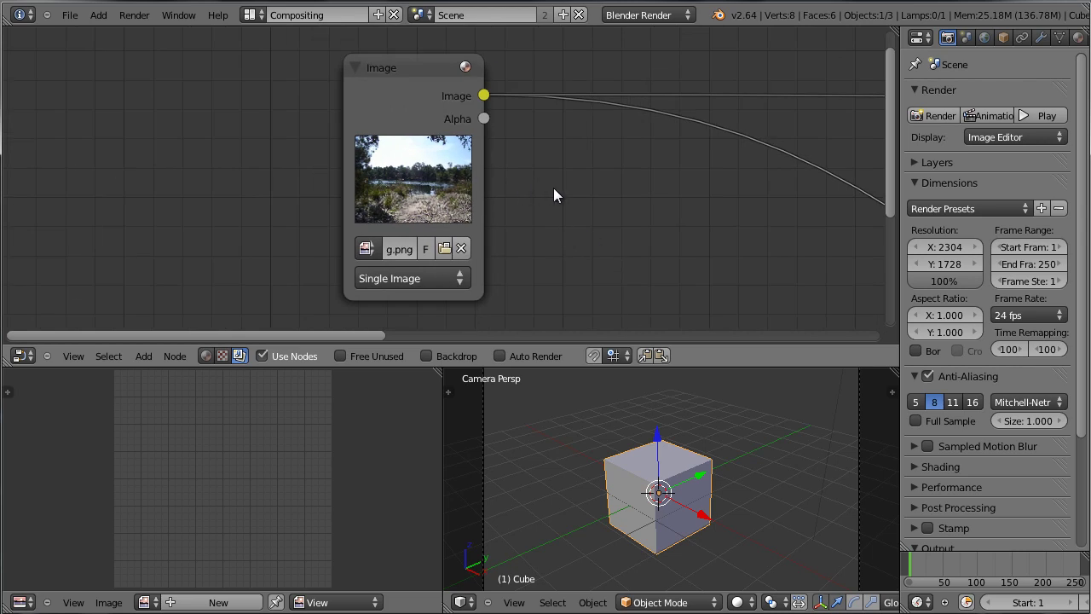
scroll(689, 246, down, 3)
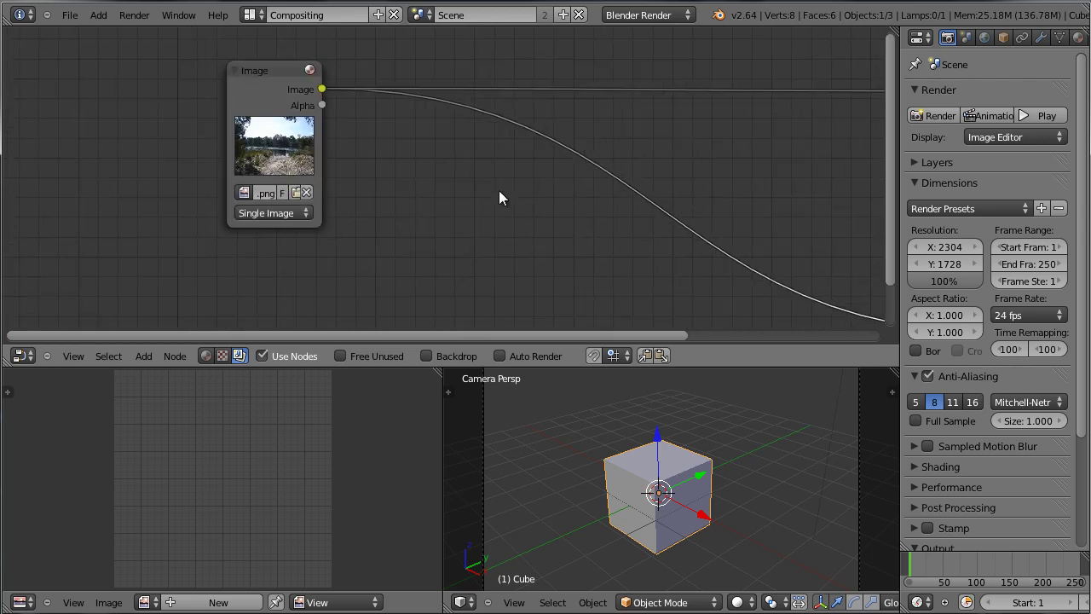
scroll(501, 195, down, 2)
middle_drag(537, 240, 457, 228)
scroll(398, 203, up, 2)
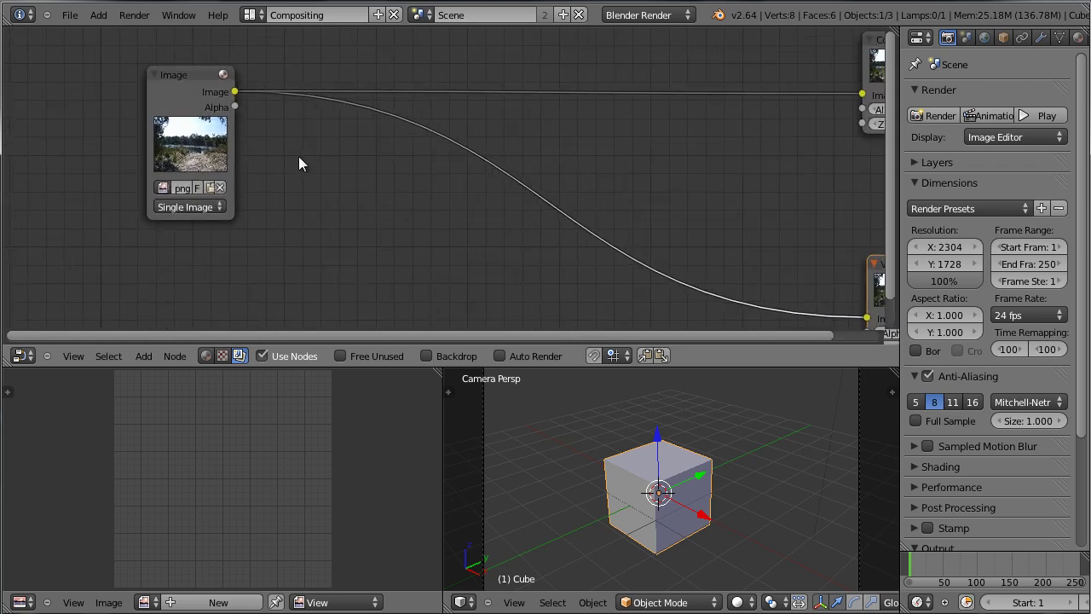
scroll(275, 189, up, 2)
middle_drag(274, 189, 507, 234)
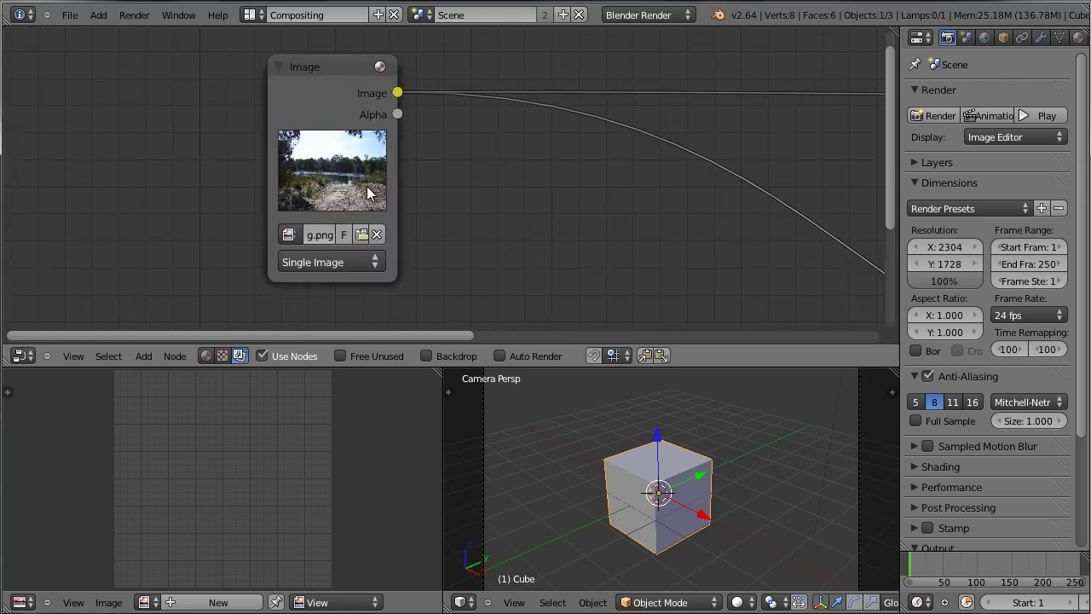
scroll(467, 205, down, 2)
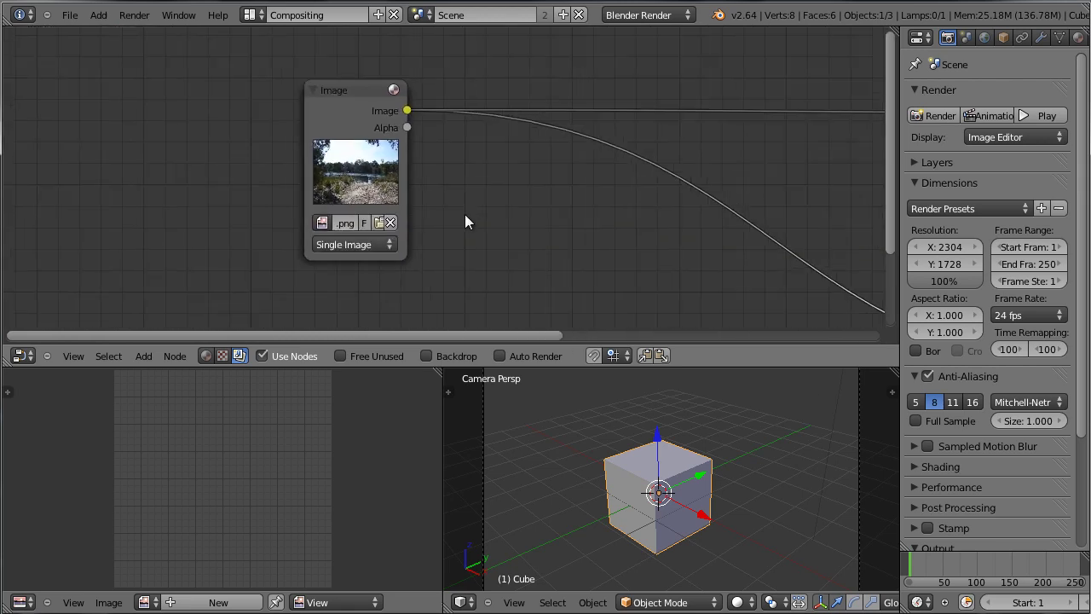
scroll(512, 231, down, 2)
Maximize the node editor and fit the whole compositing tree in it
key(Home)
key(ctrl+Up)
middle_drag(544, 378, 450, 368)
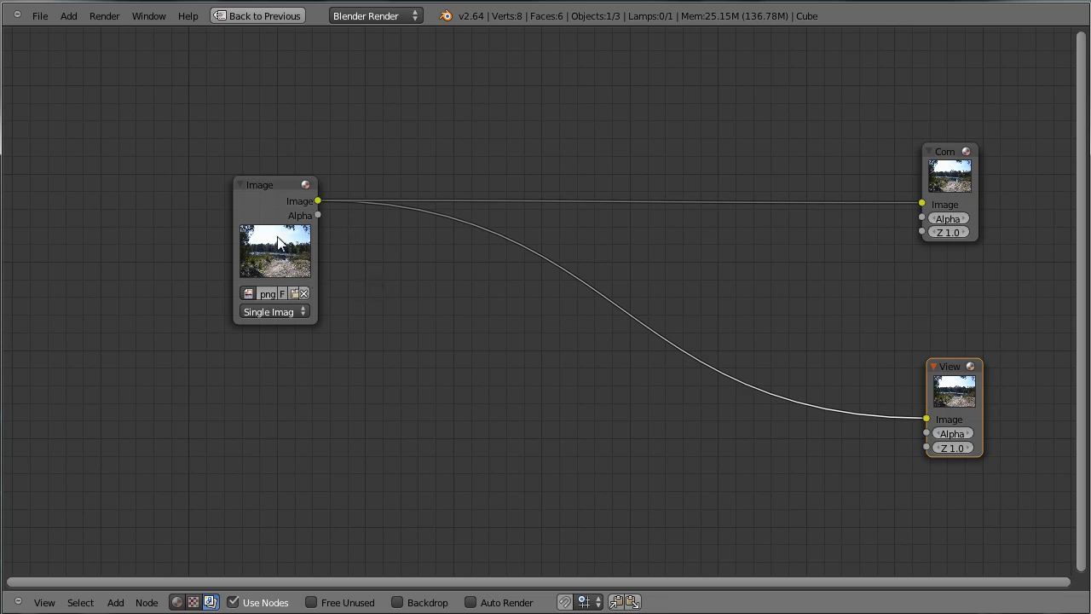
scroll(284, 254, up, 2)
scroll(252, 251, down, 2)
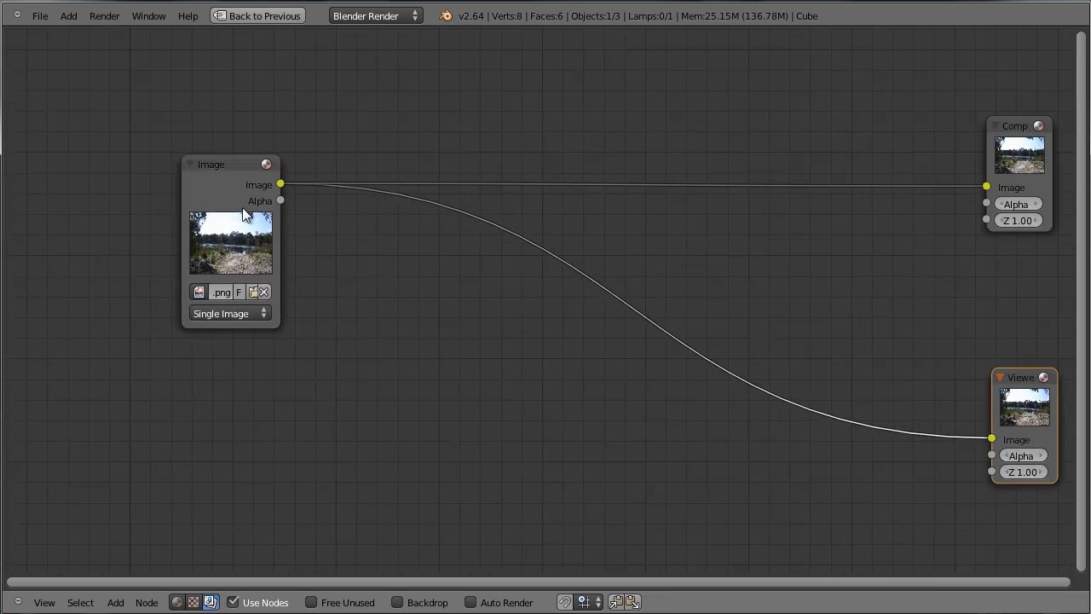
scroll(229, 204, up, 2)
scroll(504, 312, down, 1)
middle_drag(504, 313, 458, 302)
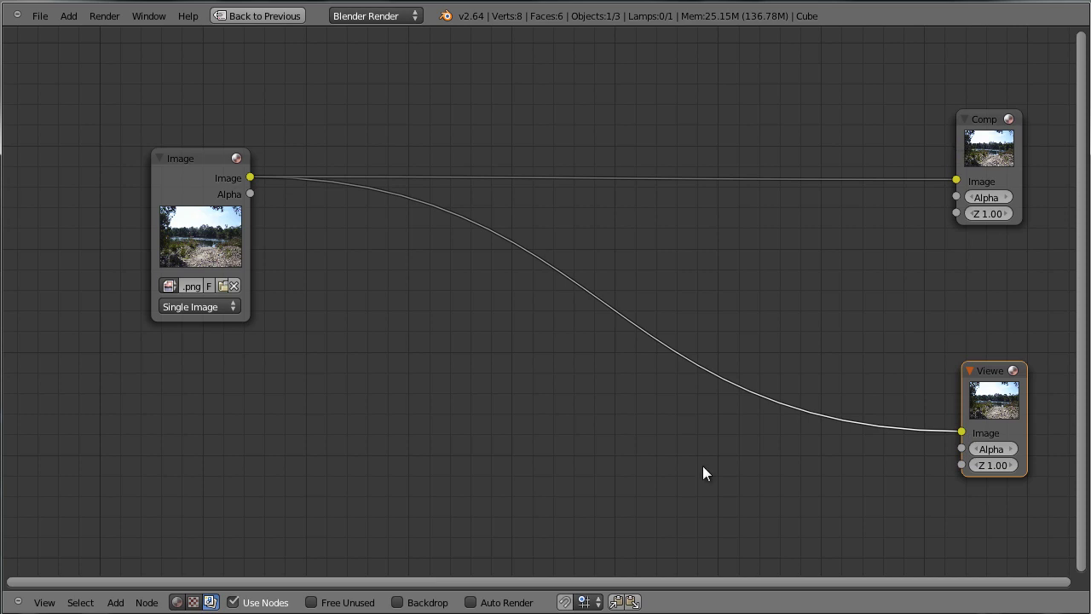
Check the unprocessed photo as the node editor's backdrop, turning the backdrop off again
click(398, 602)
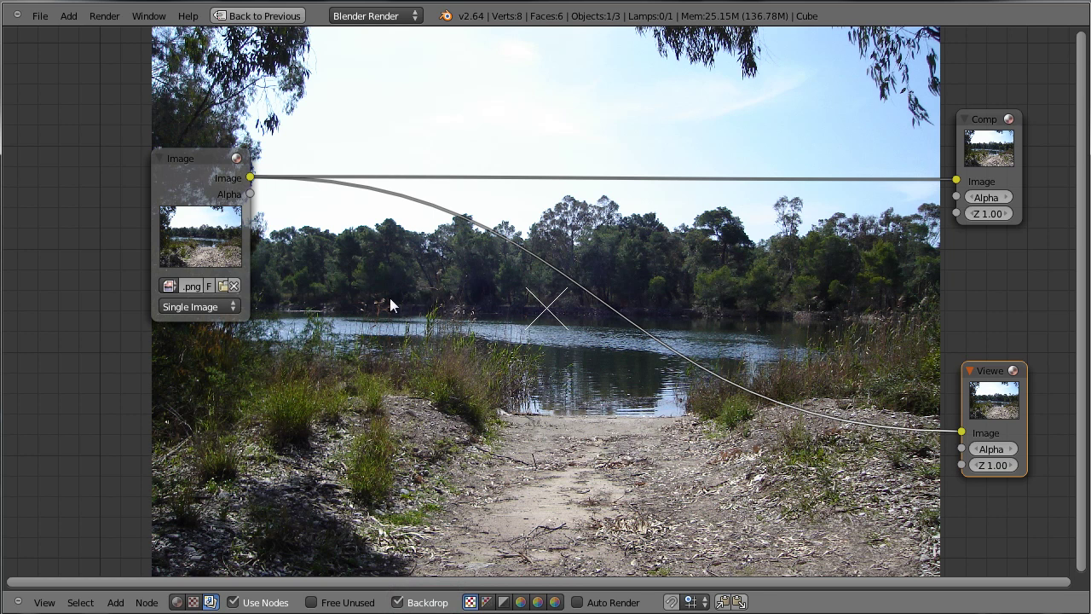
click(398, 602)
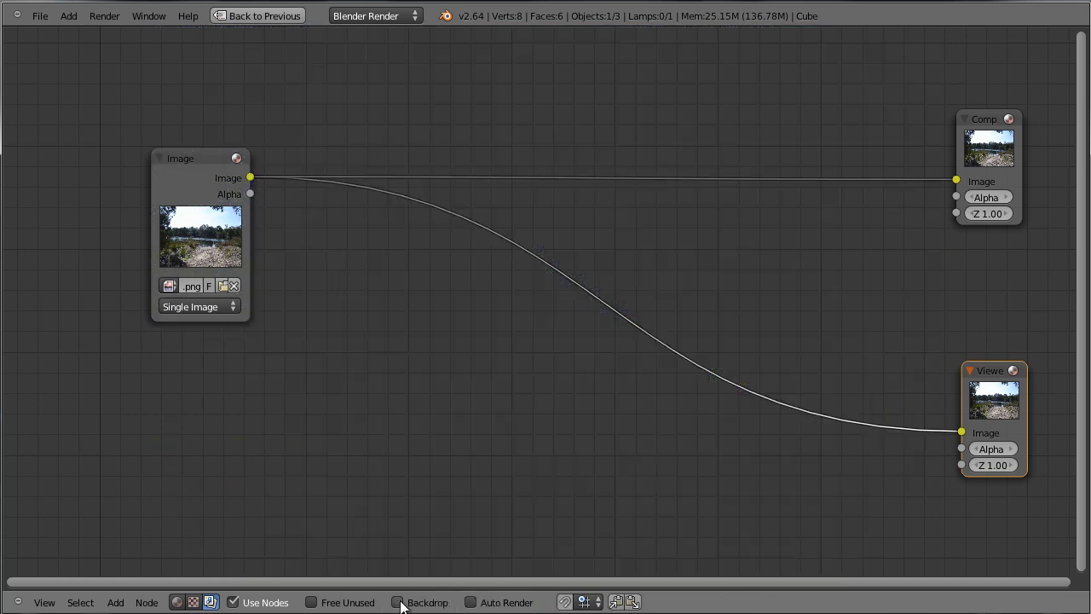
Insert a Mix node between the Image and Viewer nodes and feed the Image output into both of its image inputs
drag(194, 174, 103, 204)
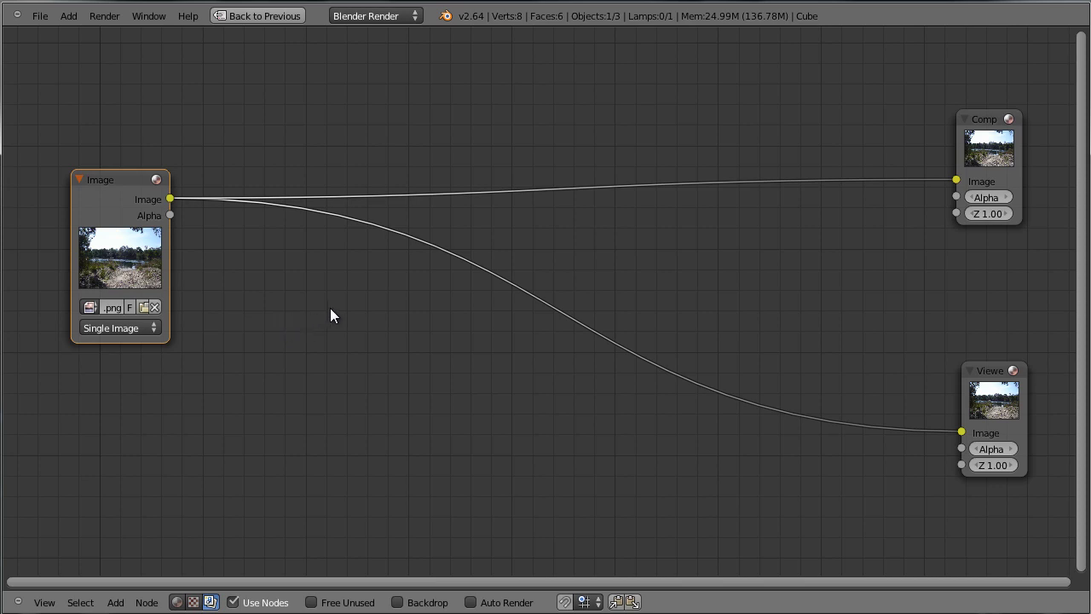
key(shift+a)
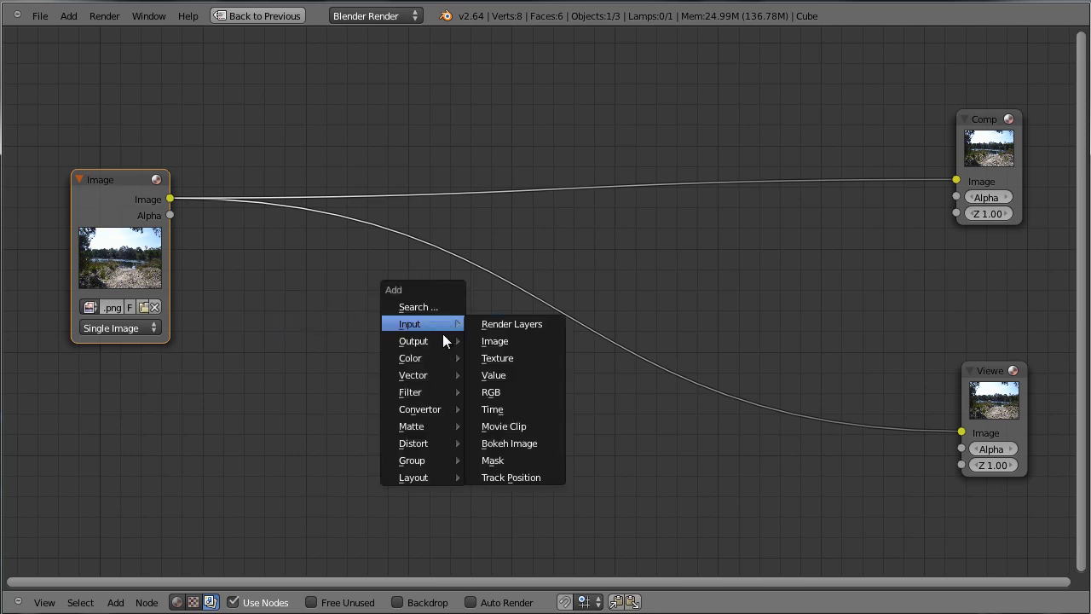
click(562, 373)
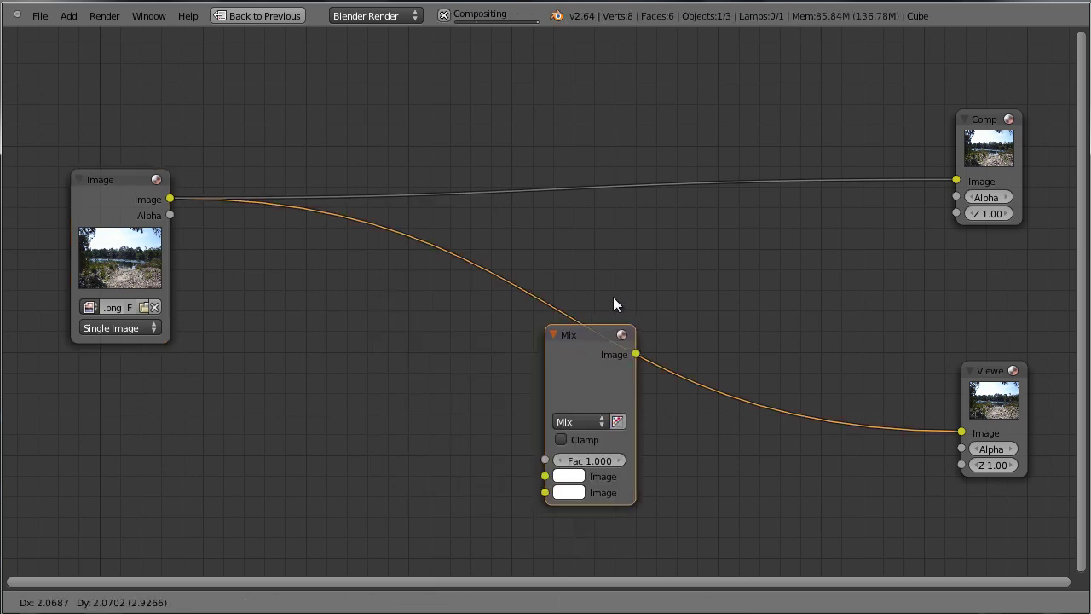
click(683, 219)
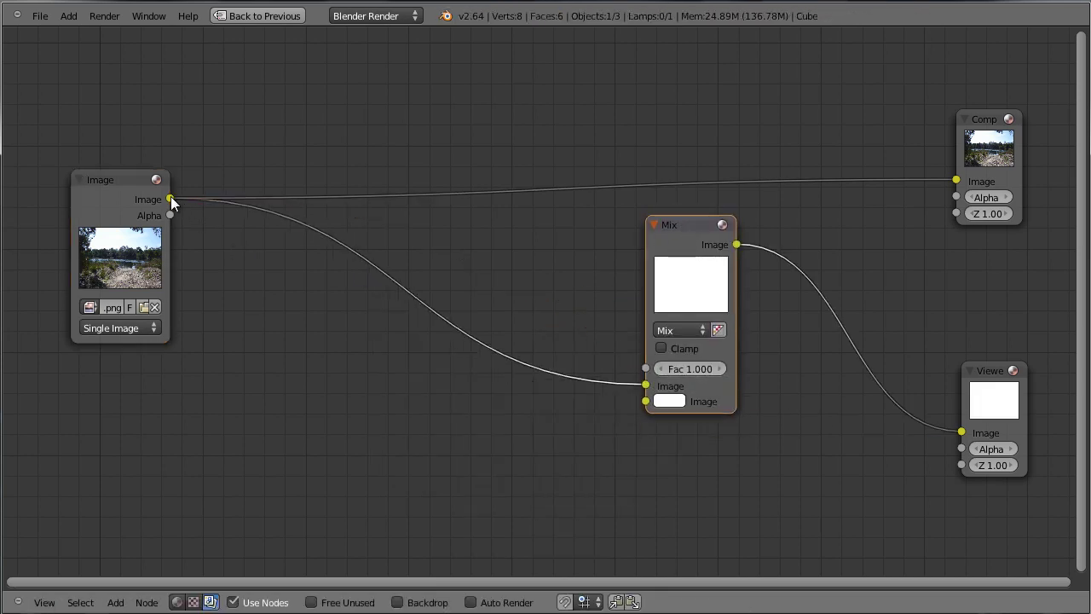
drag(168, 199, 641, 407)
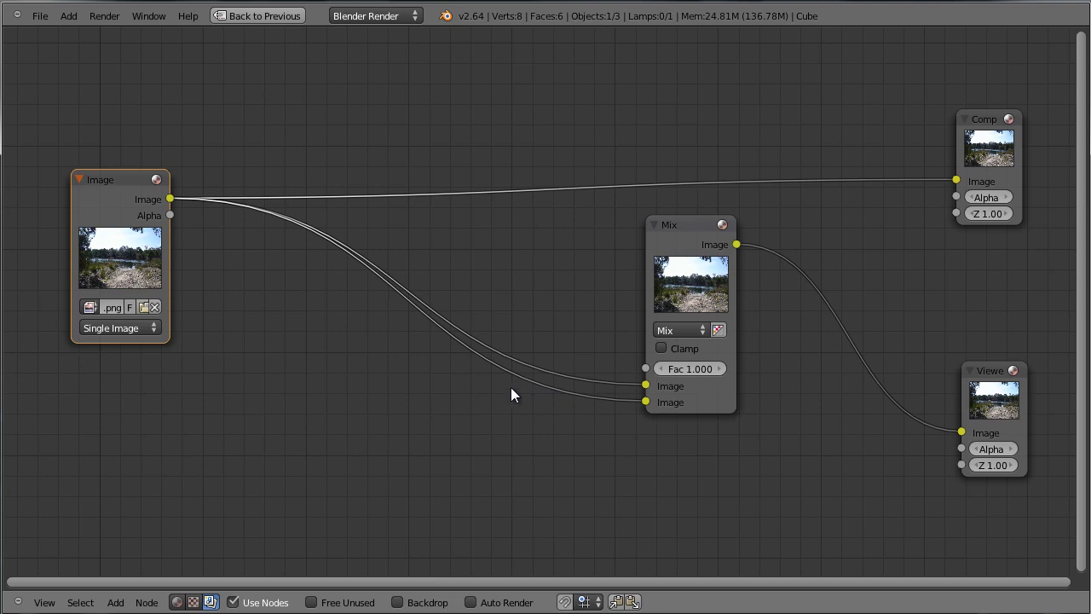
Add a Filter node and insert it into the link from the Image node to the Mix node's second image input
key(shift+a)
mouse_move(499, 391)
mouse_move(488, 426)
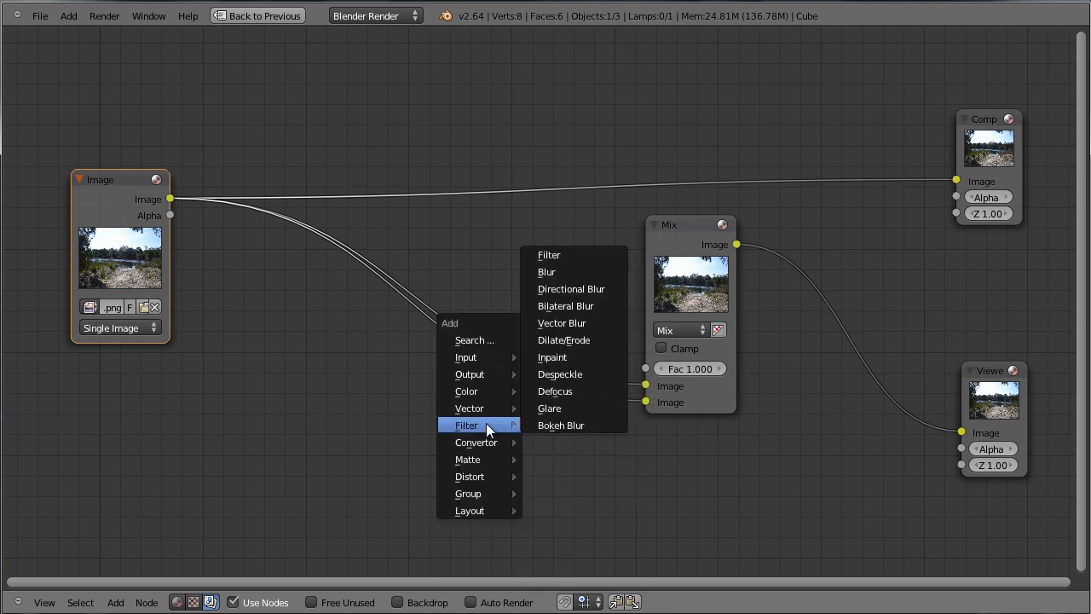
click(582, 258)
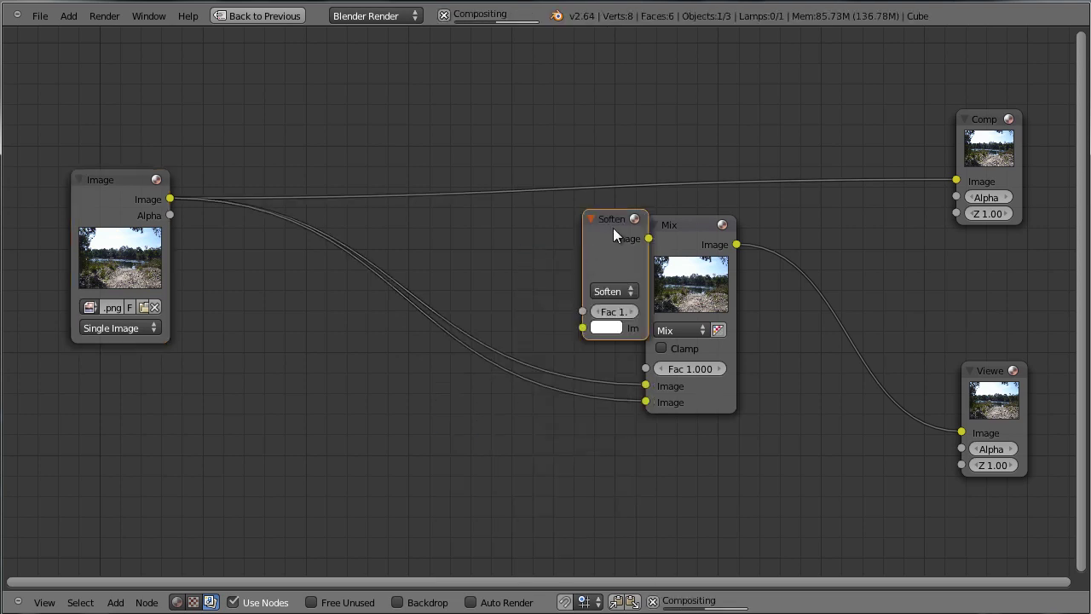
click(435, 397)
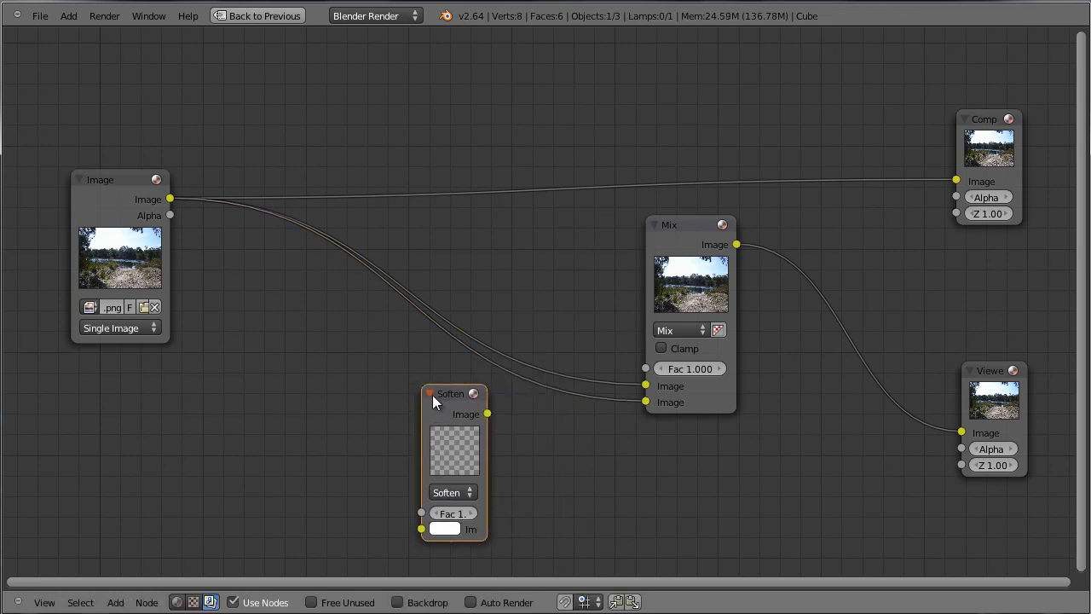
key(h)
key(g)
click(509, 385)
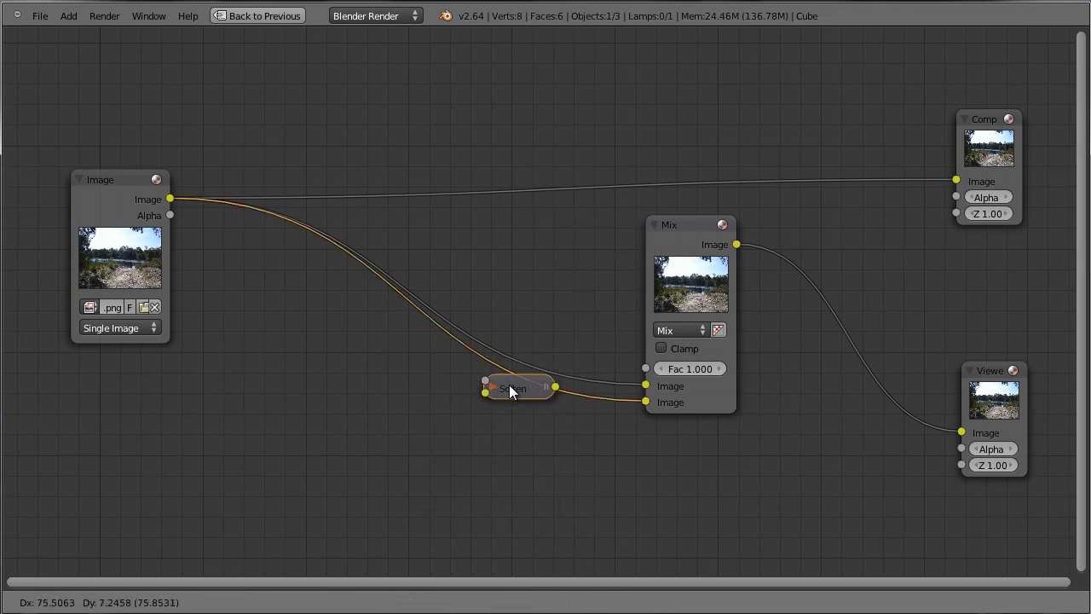
key(g)
click(411, 396)
key(h)
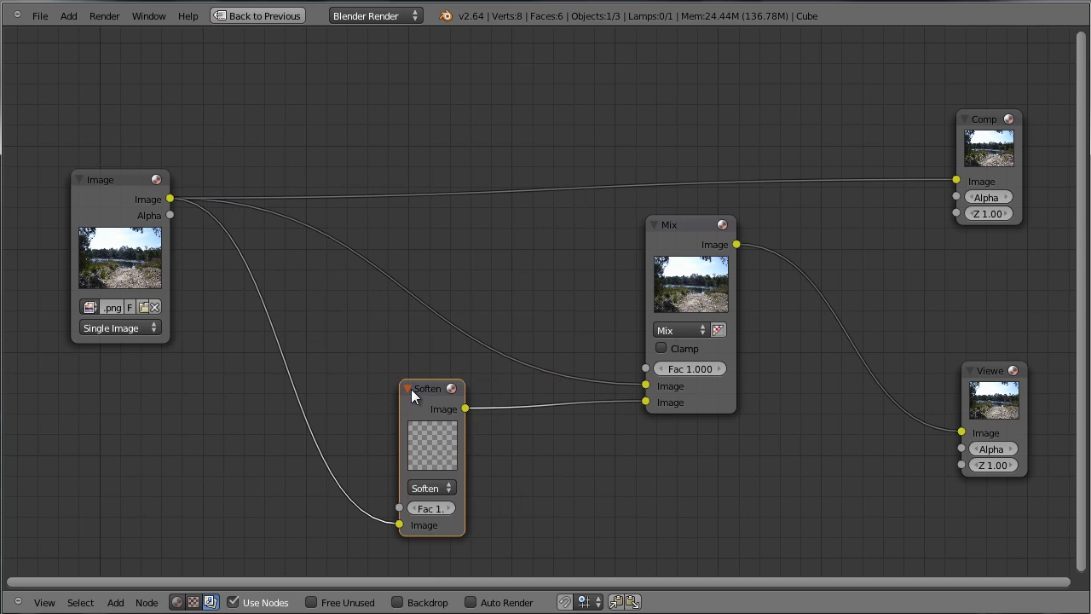
Set the filter node's type to Sharpen and move it closer to the Image node
click(444, 486)
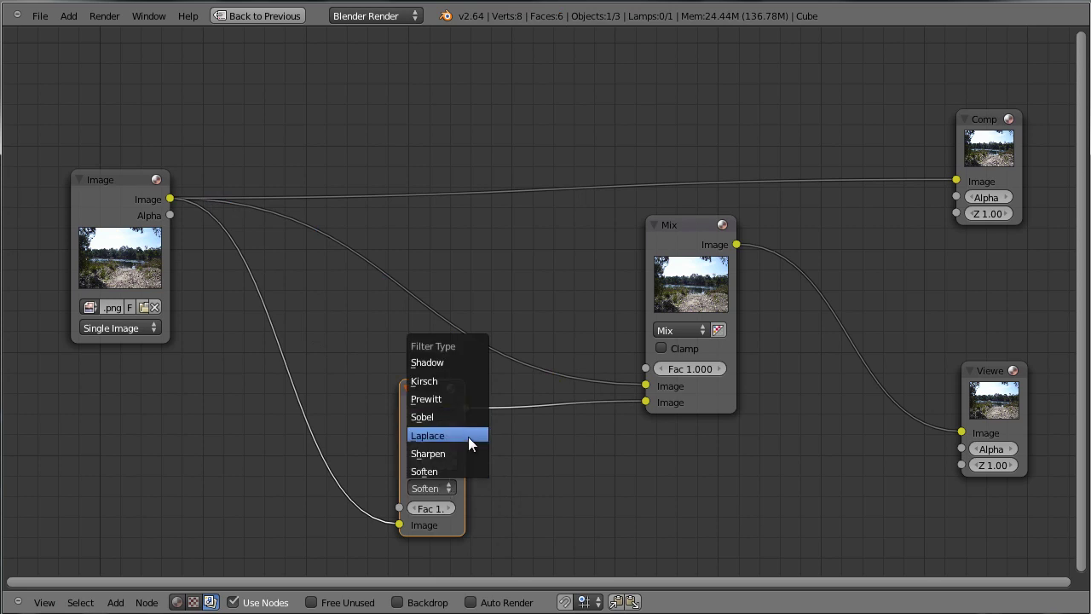
click(460, 453)
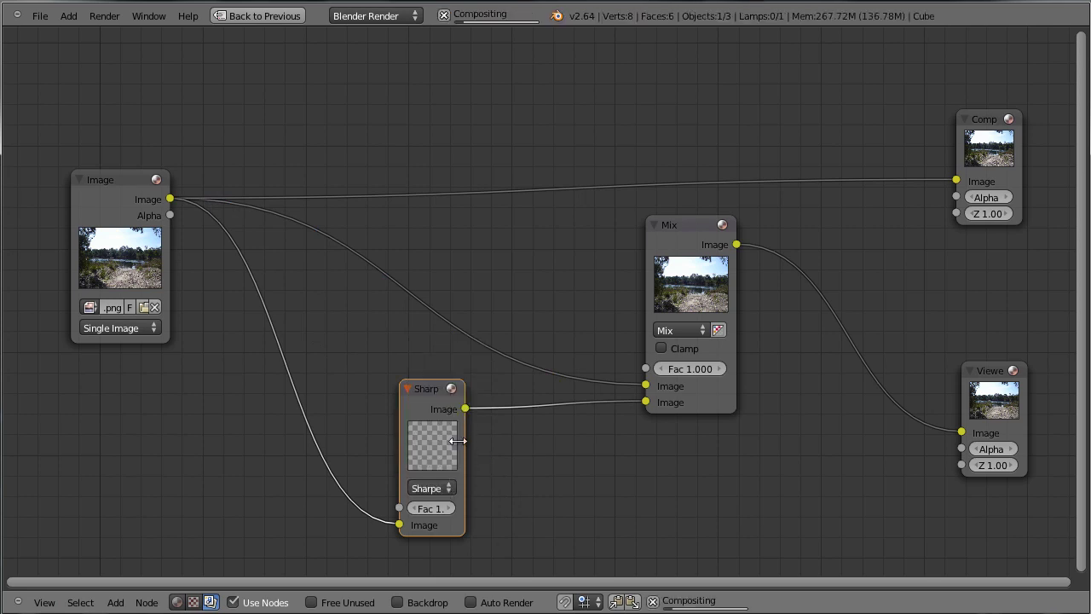
drag(428, 394, 394, 341)
scroll(767, 341, up, 2)
scroll(834, 298, down, 3)
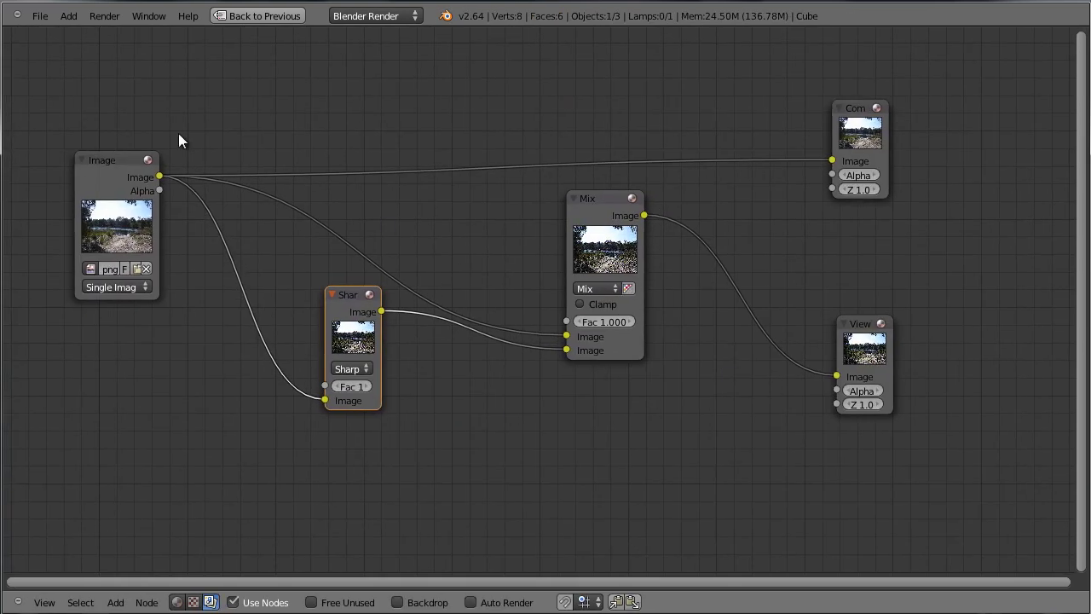
Check the sharpened result as the node editor's backdrop, turning the backdrop off again
click(397, 602)
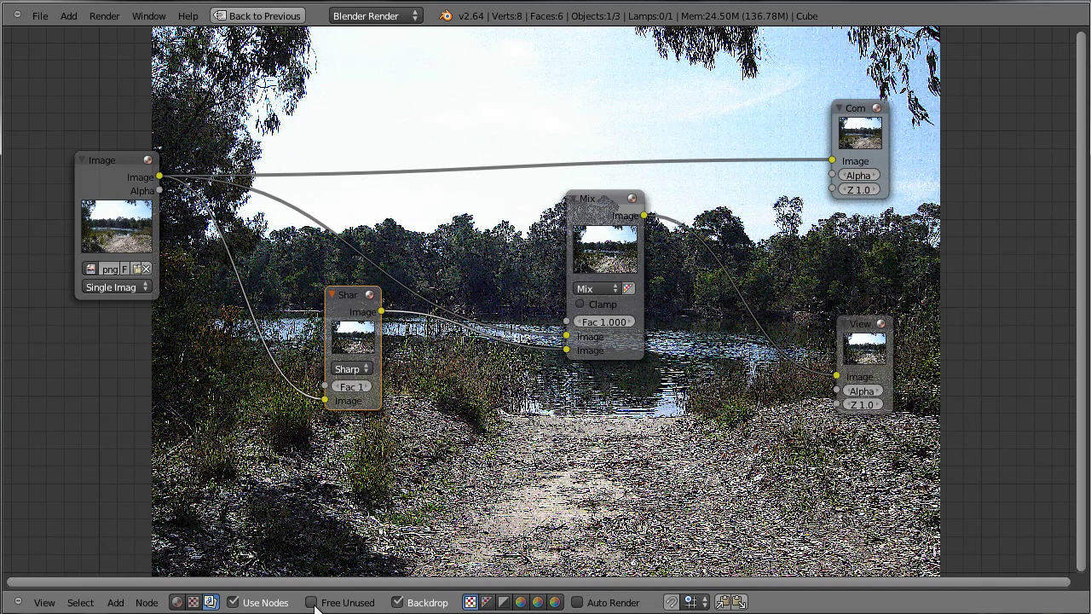
click(401, 601)
Spread out the node layout by lowering the Mix node and moving the Image node farther away from the Sharpen node
scroll(452, 406, down, 3)
middle_drag(458, 429, 429, 470)
drag(562, 273, 560, 305)
drag(159, 231, 88, 237)
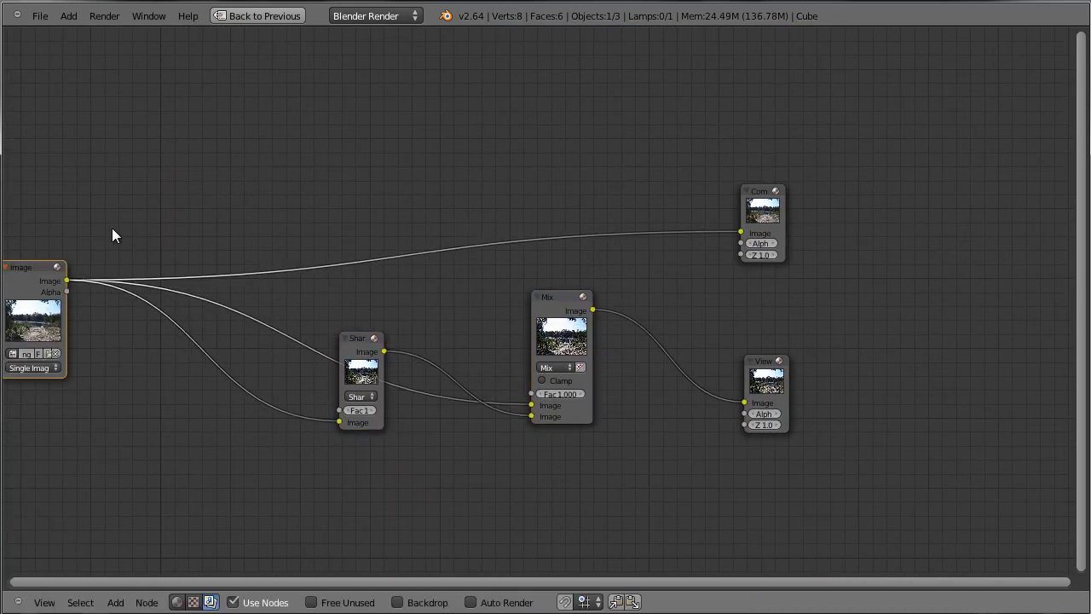
scroll(154, 225, down, 1)
middle_drag(236, 223, 285, 212)
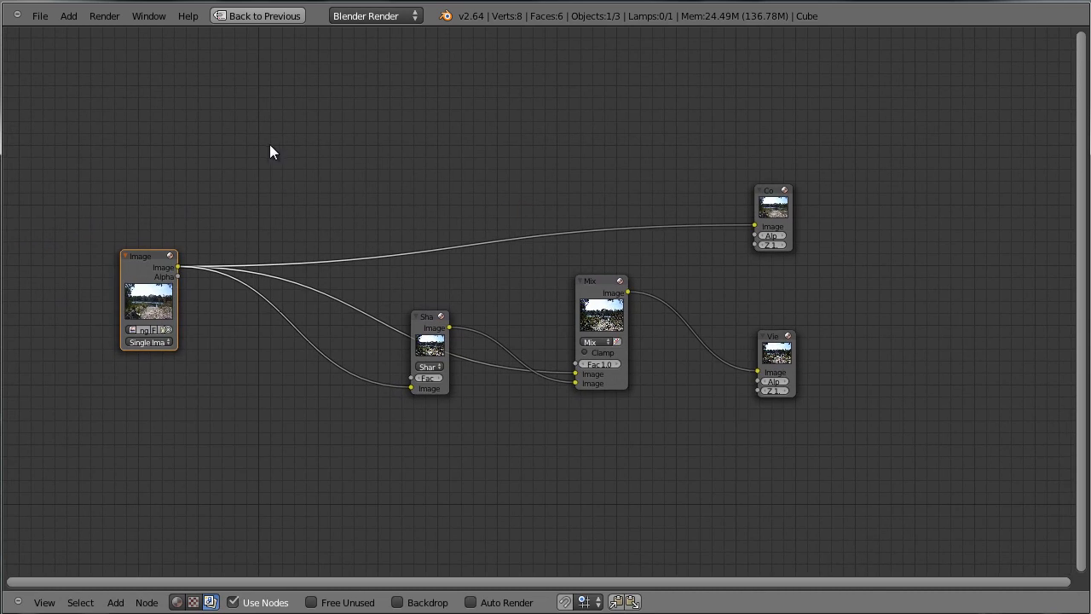
Add a second Filter node above the tree, set its type to Laplace and connect the Image node's output to its image input
key(shift+a)
mouse_move(324, 146)
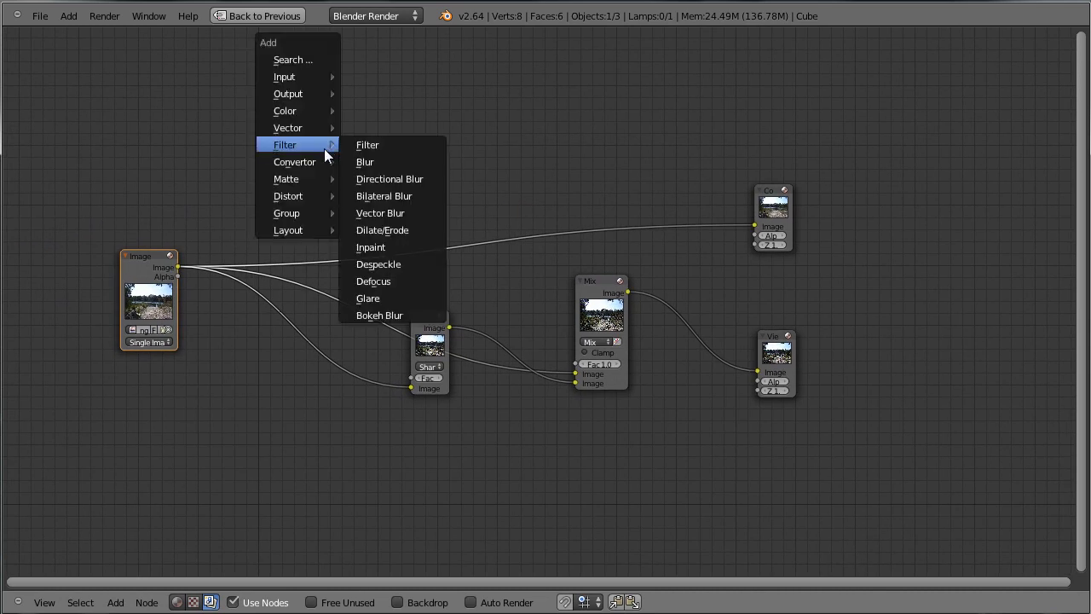
click(397, 149)
scroll(418, 153, up, 2)
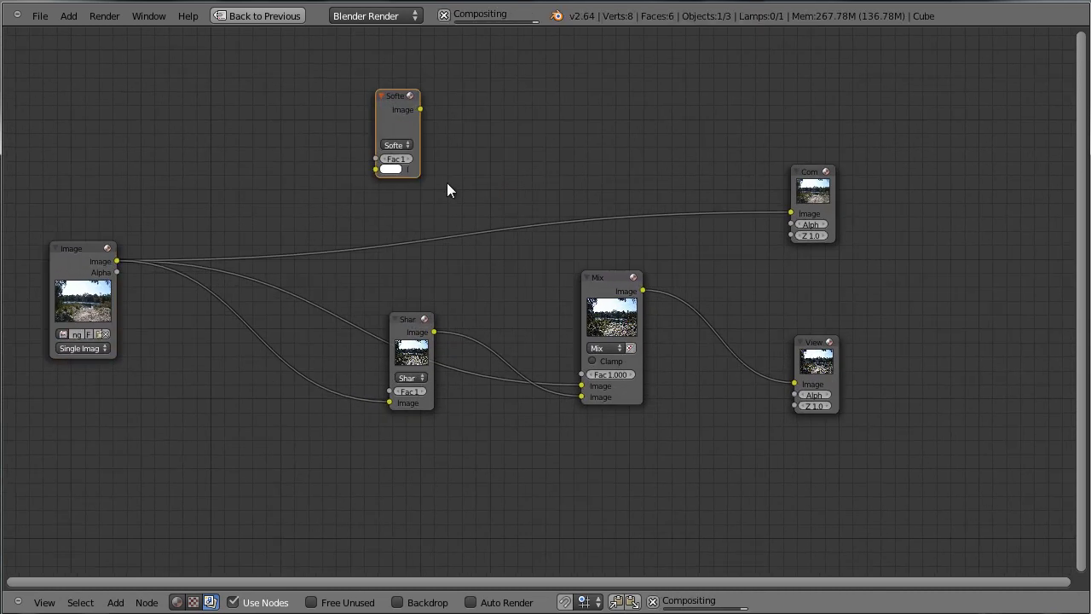
click(398, 152)
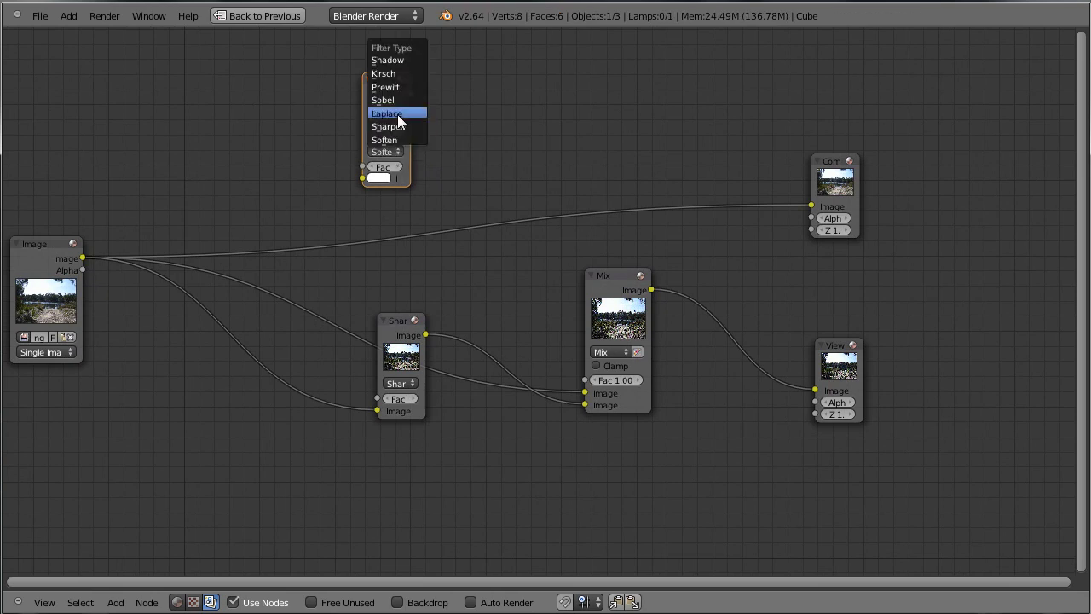
click(397, 113)
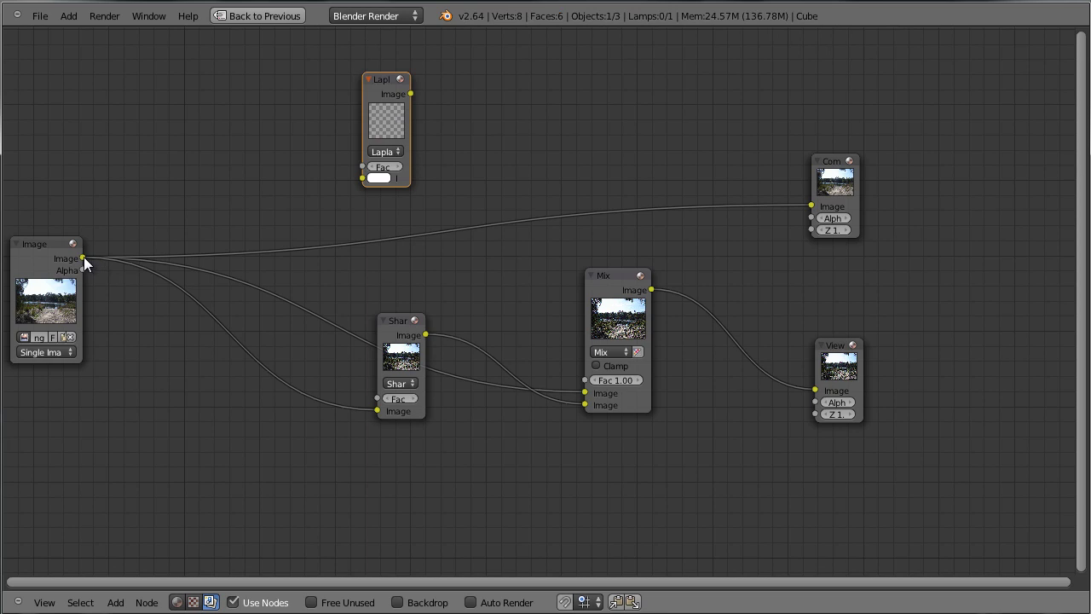
drag(116, 223, 359, 179)
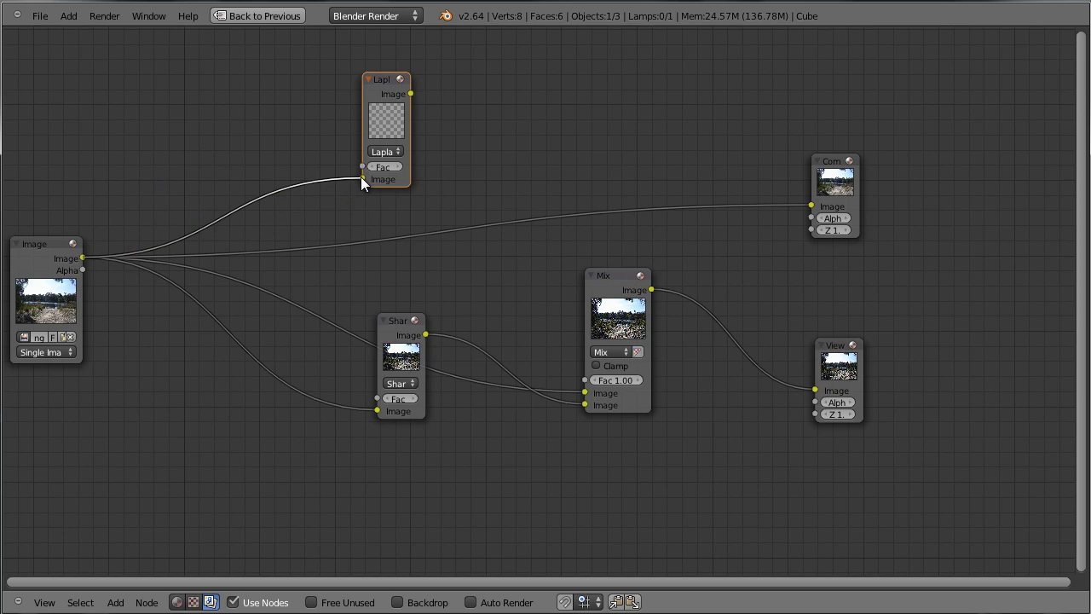
Add a second Viewer node beside the Laplace filter node
key(shift+a)
mouse_move(517, 81)
click(577, 100)
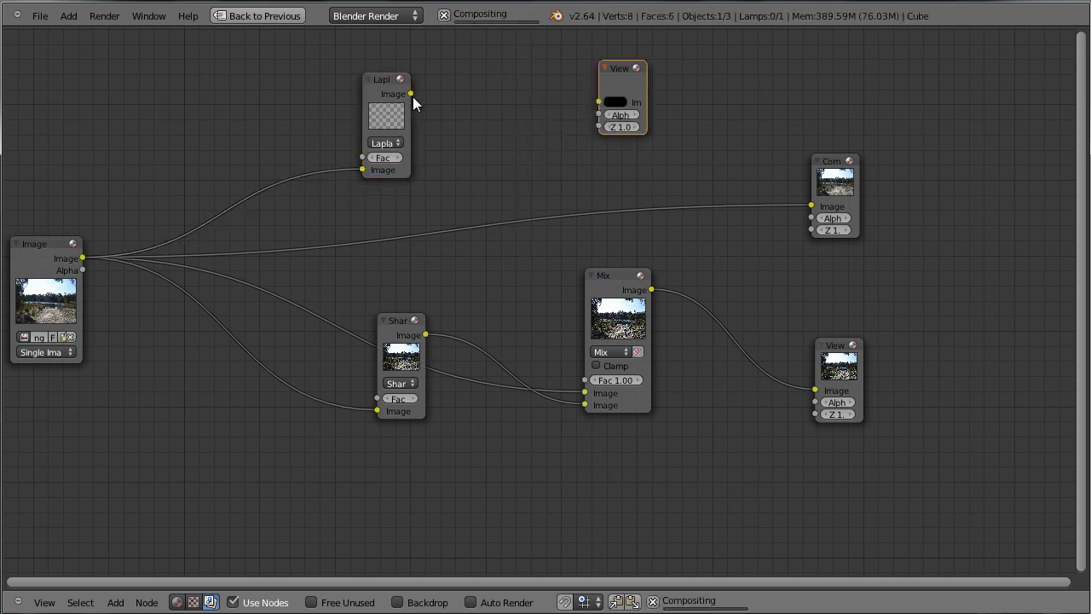
Connect the Laplace filter's output to the new Viewer node's image input and turn on the backdrop
drag(412, 94, 597, 120)
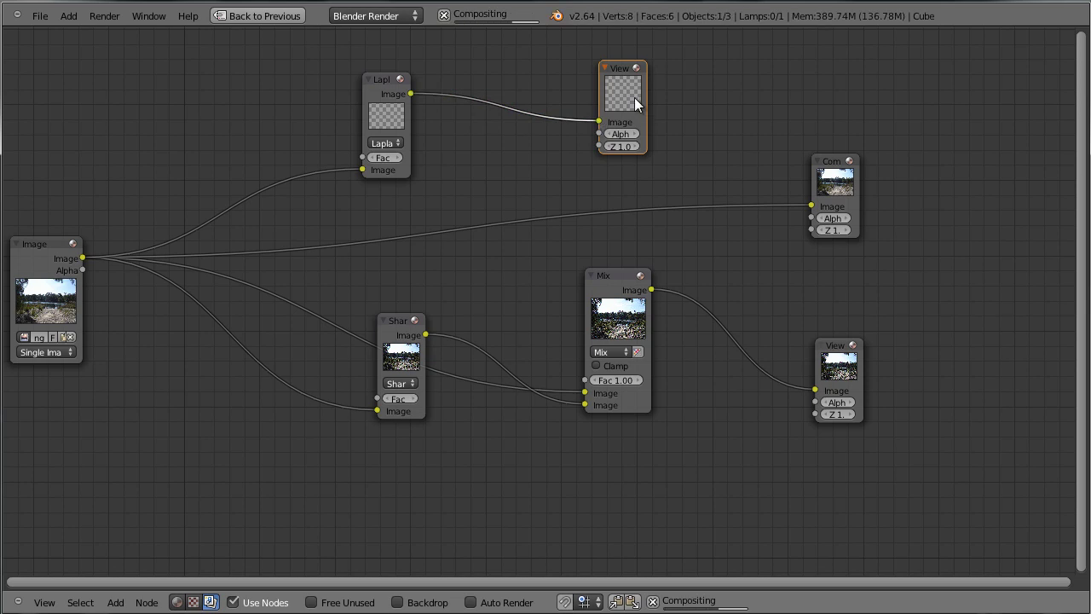
click(397, 602)
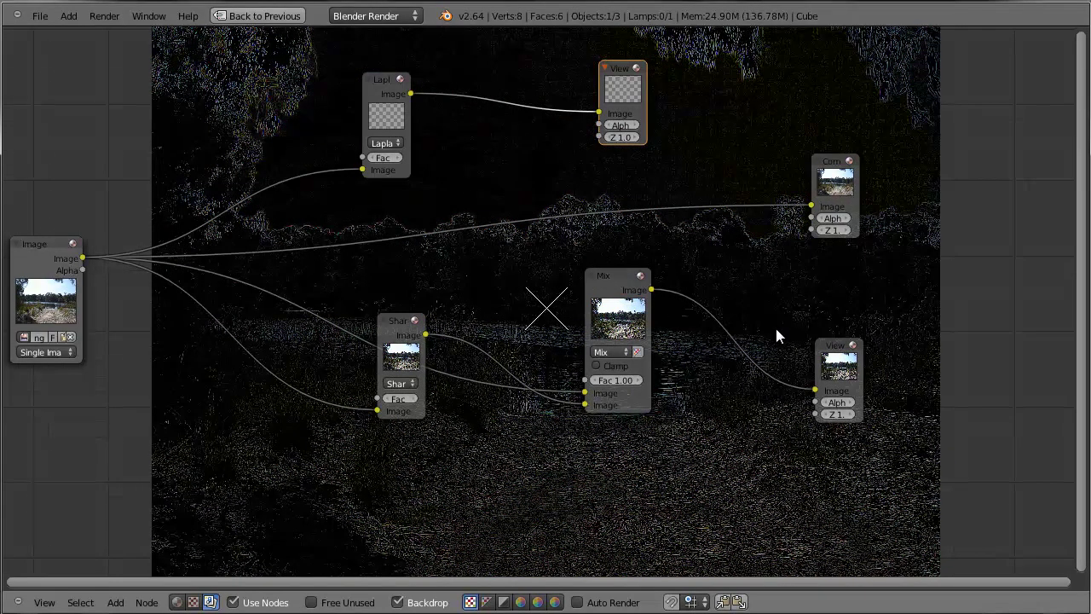
Move the Mix node farther from the Sharpen node, closer to its Viewer node
drag(616, 278, 735, 219)
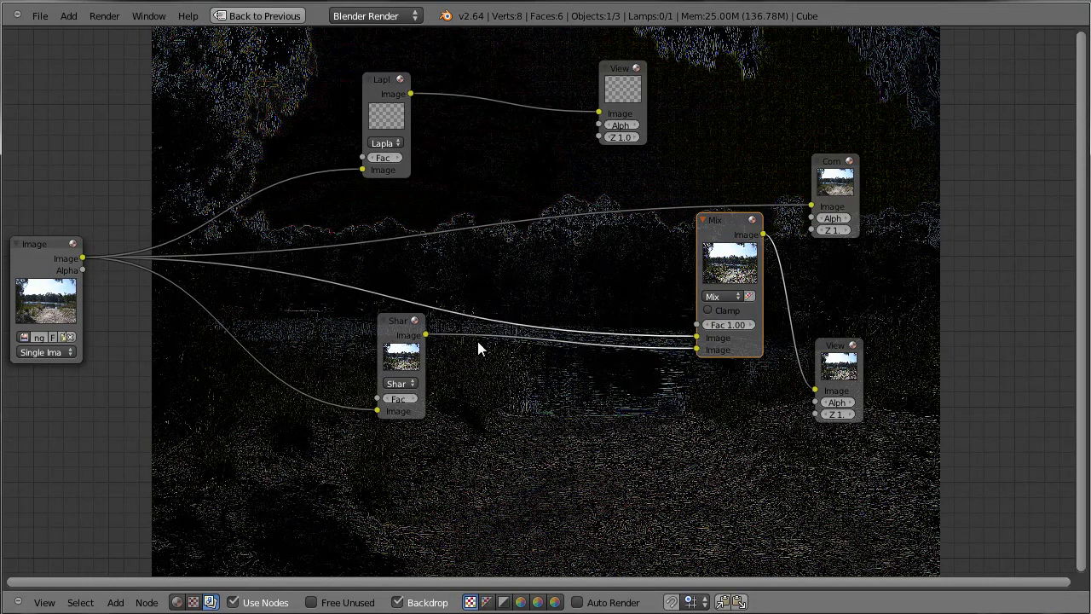
mouse_move(669, 367)
middle_down()
mouse_move(634, 386)
mouse_move(669, 383)
middle_up()
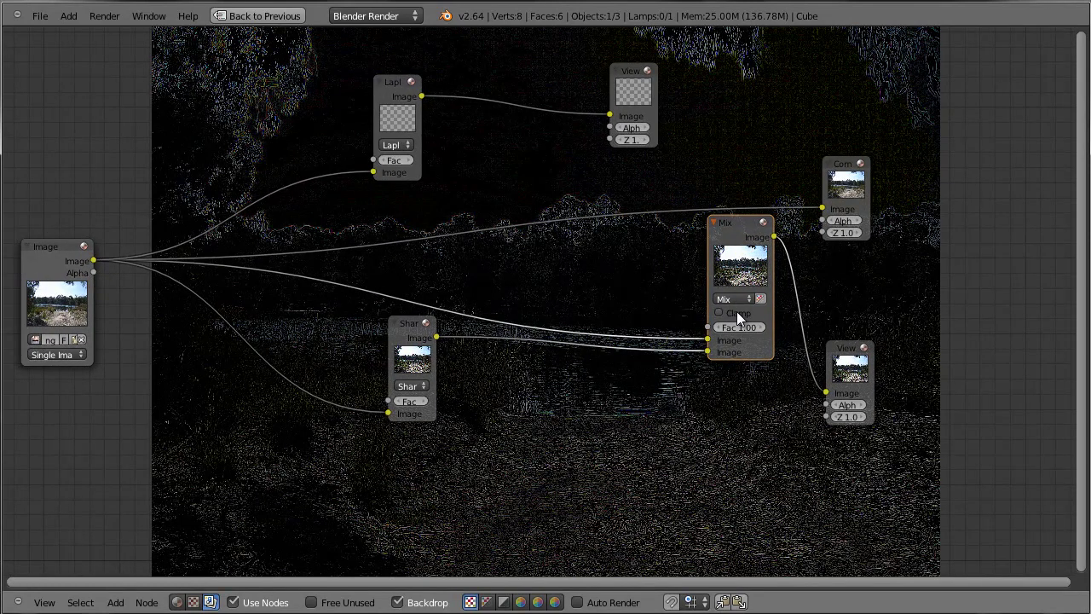
drag(732, 231, 735, 248)
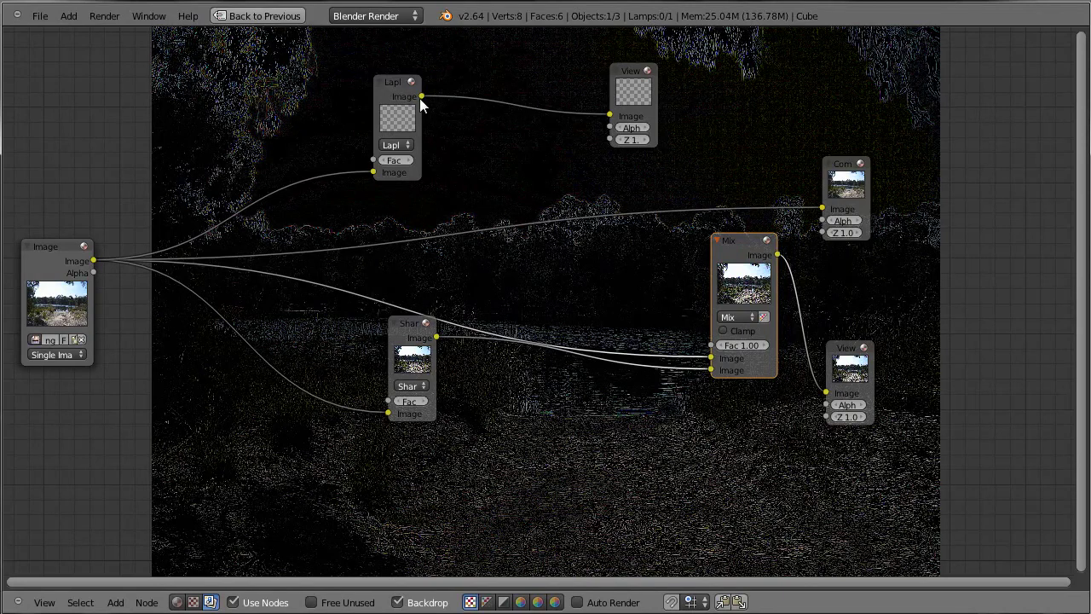
Connect the Laplace filter's output to the Mix node's Fac input and show the mixed result in the backdrop
drag(421, 95, 711, 346)
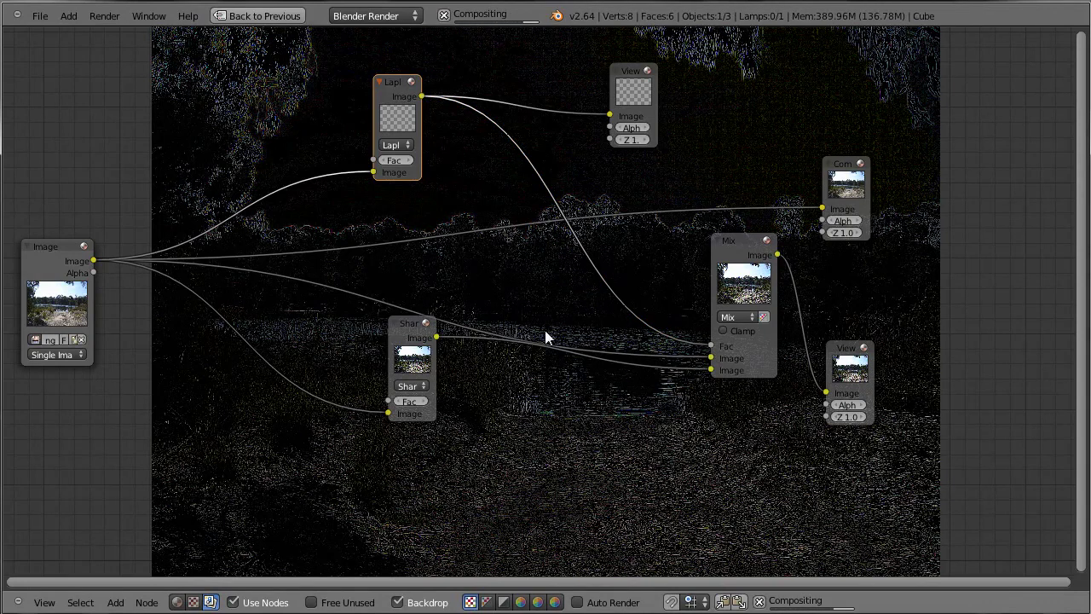
click(856, 371)
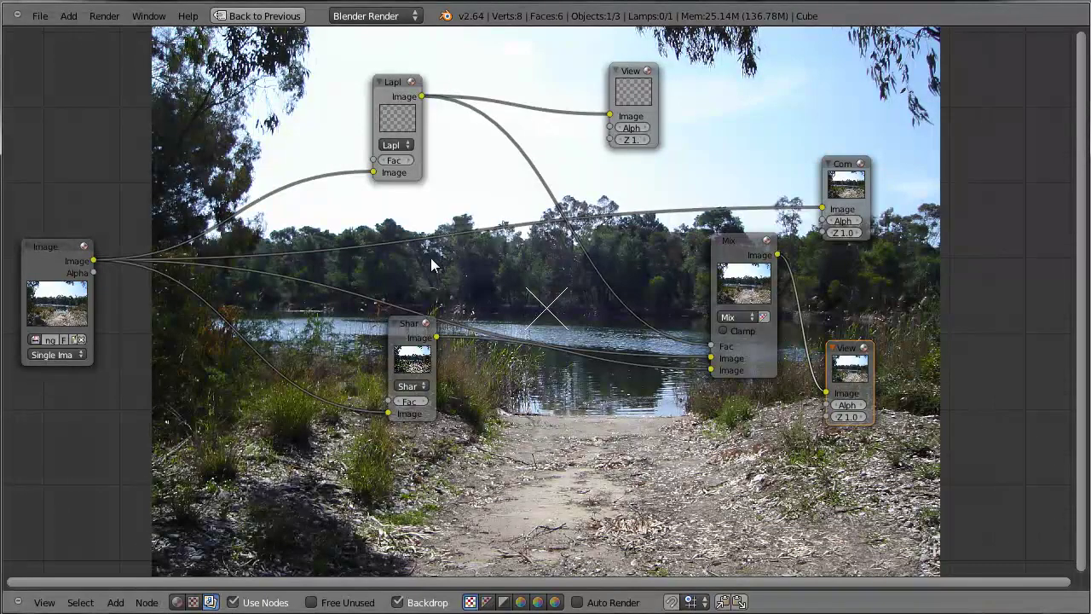
middle_drag(573, 403, 585, 384)
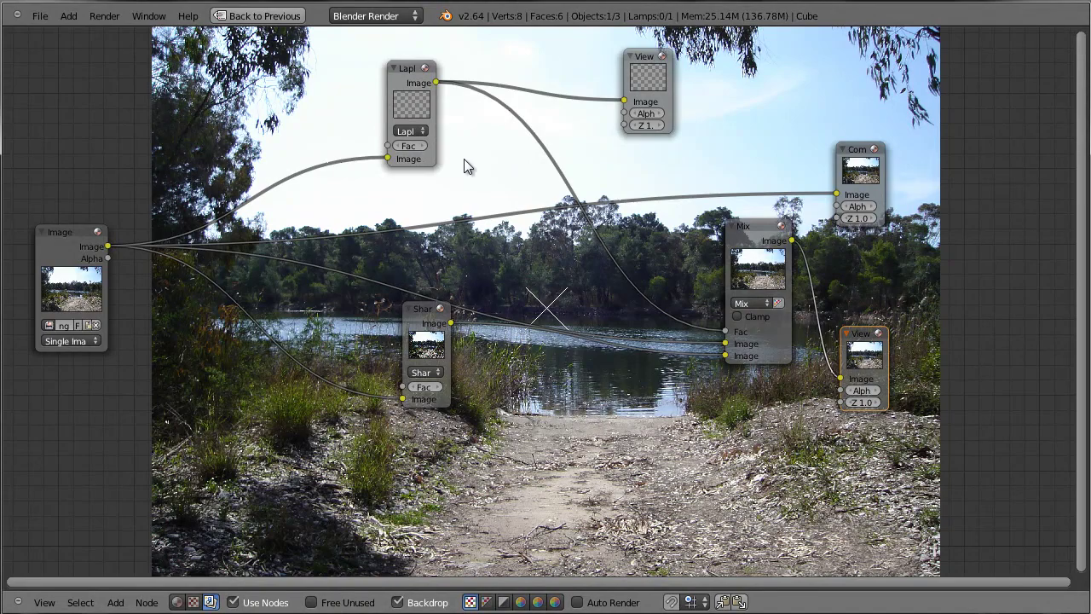
Make room after the Laplace filter by moving its Viewer node farther away and raising the Laplace node
click(398, 73)
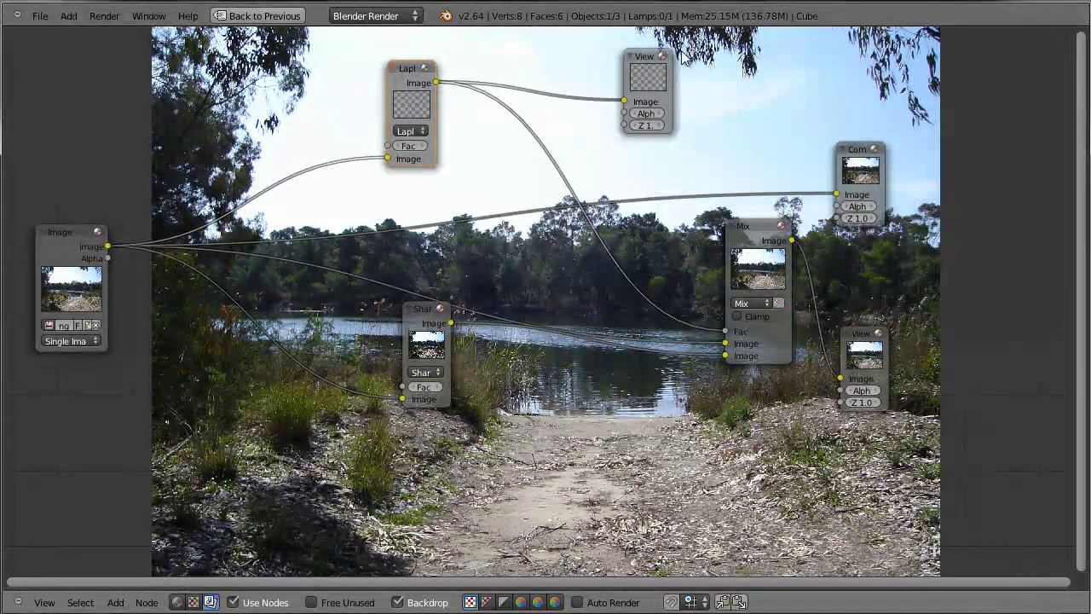
drag(645, 56, 964, 30)
scroll(405, 81, up, 1)
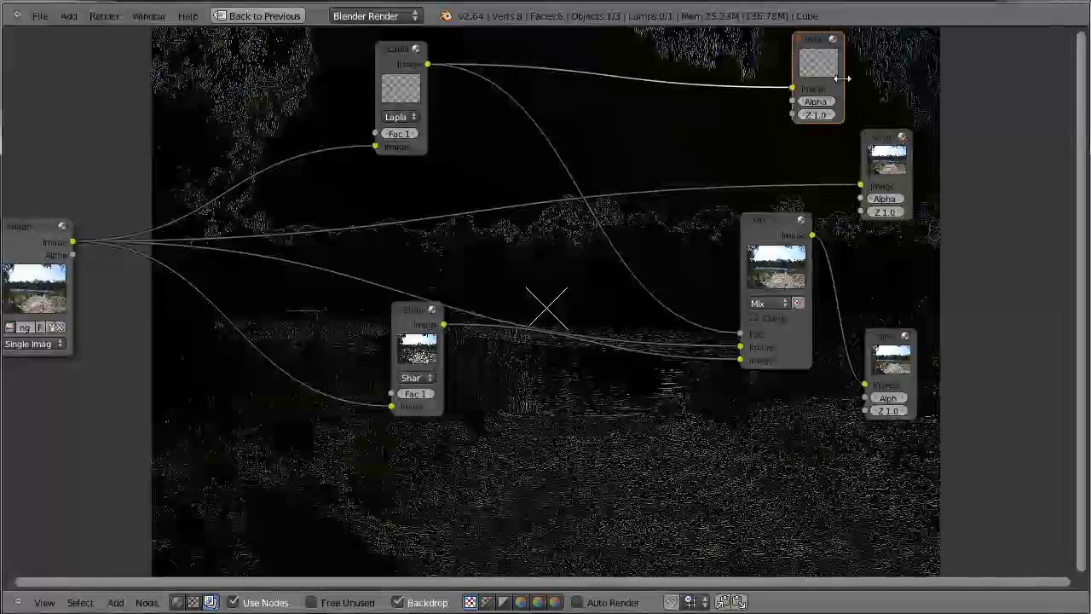
middle_drag(394, 205, 433, 263)
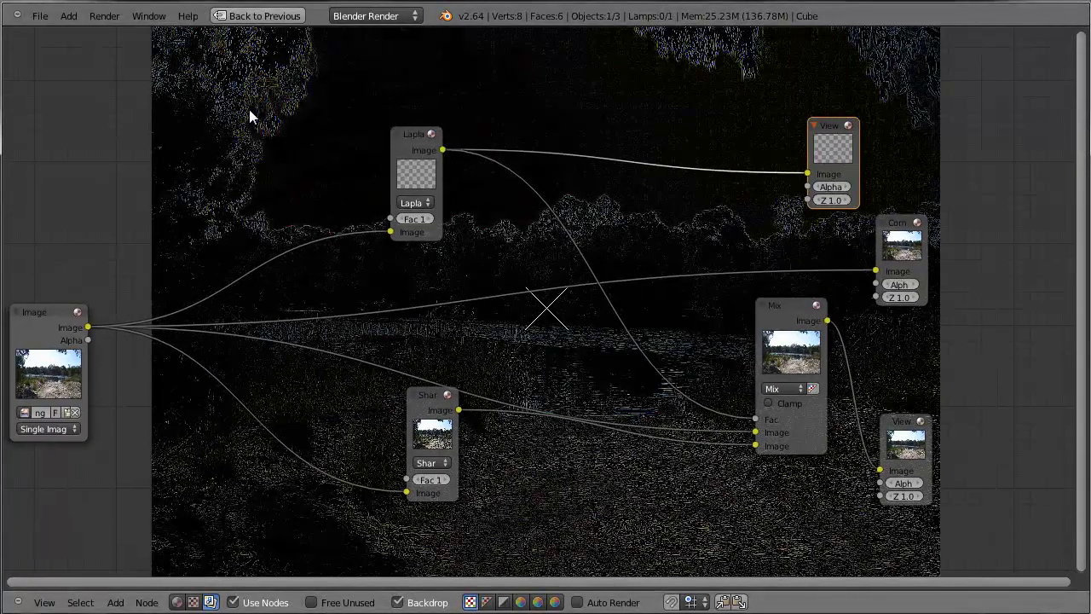
drag(413, 135, 396, 87)
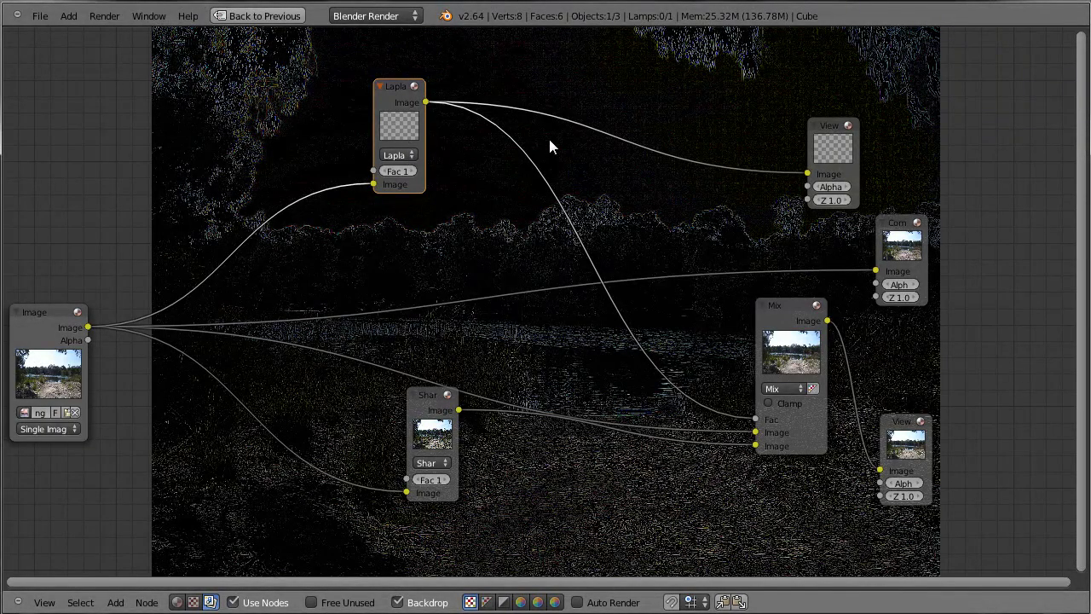
Add a second Mix node, collapse it and insert it into the link between the Laplace filter and its Viewer
scroll(478, 210, up, 3)
middle_drag(467, 171, 483, 150)
scroll(500, 267, down, 2)
scroll(501, 273, down, 1)
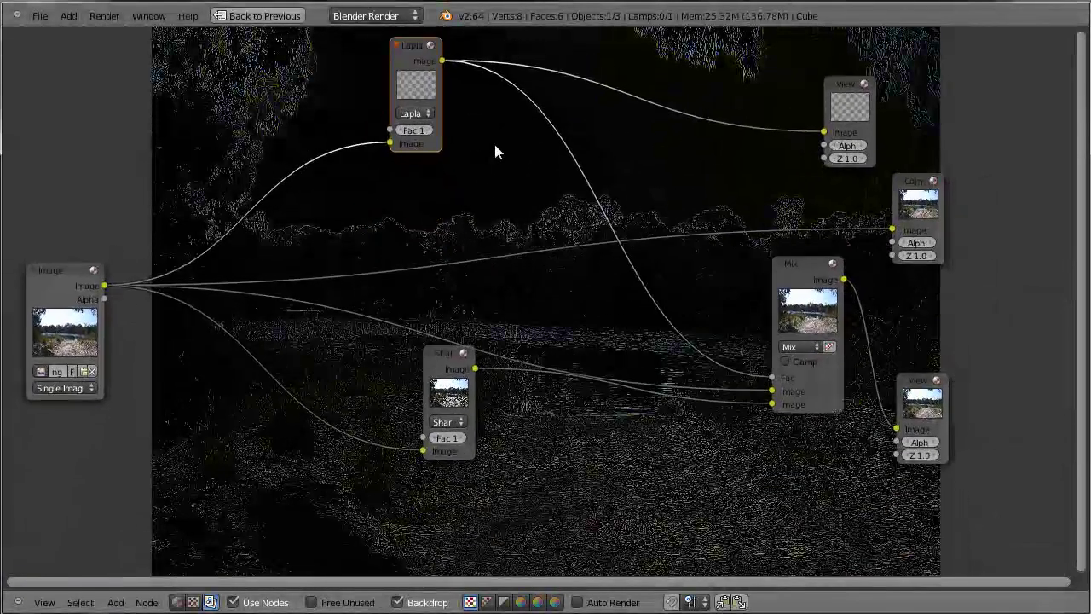
key(shift+a)
mouse_move(521, 166)
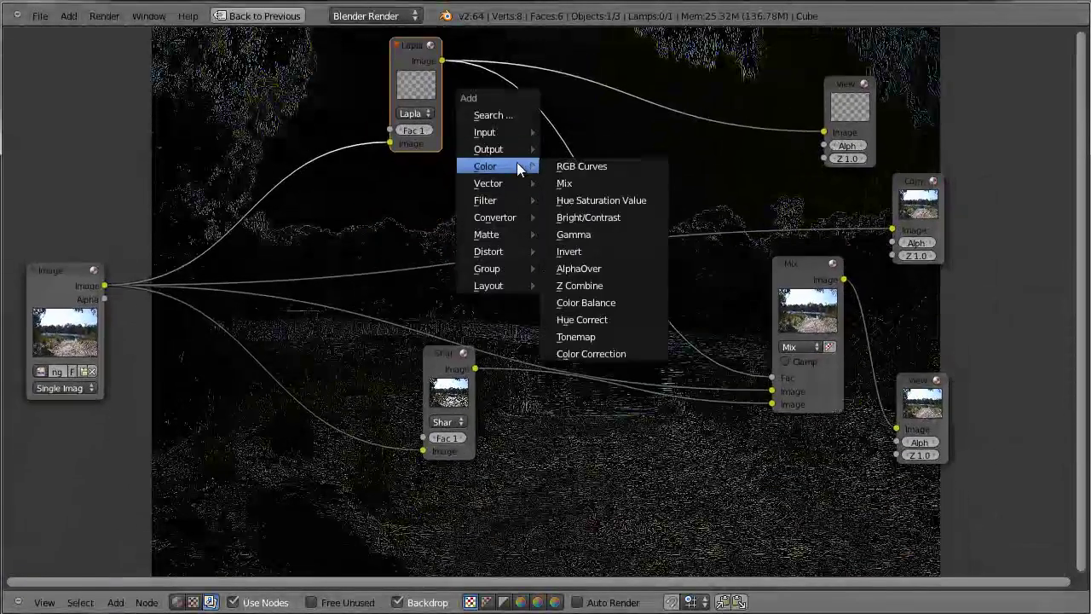
click(631, 184)
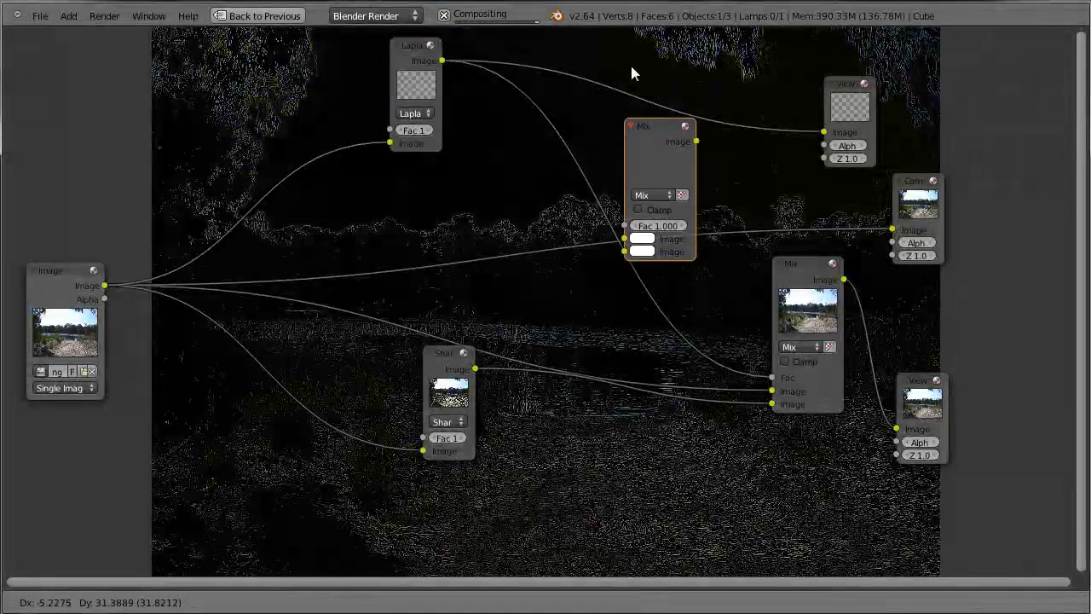
click(616, 33)
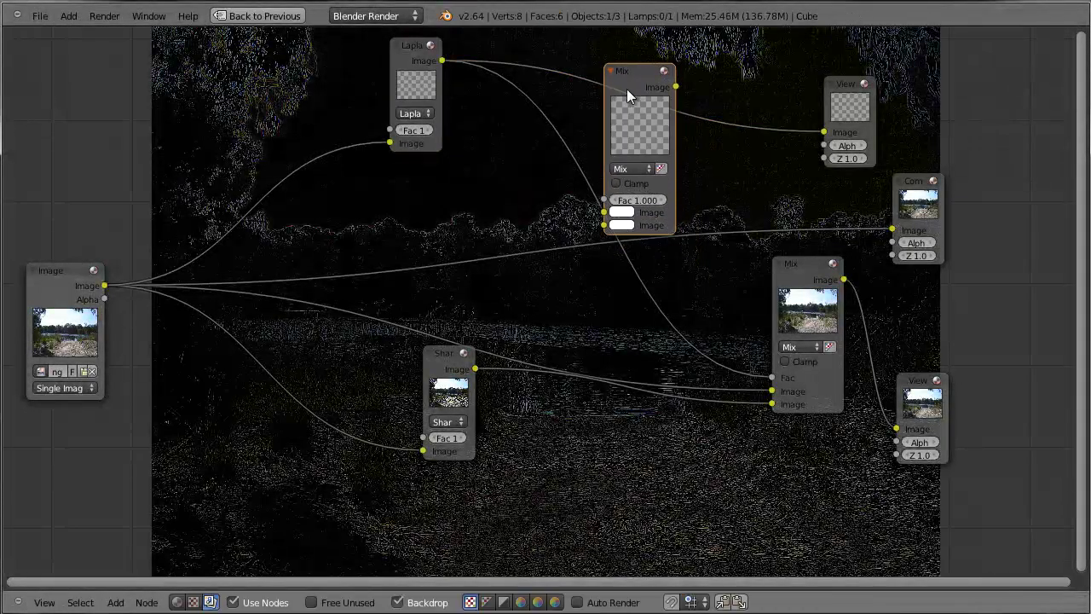
click(613, 72)
drag(636, 60, 576, 82)
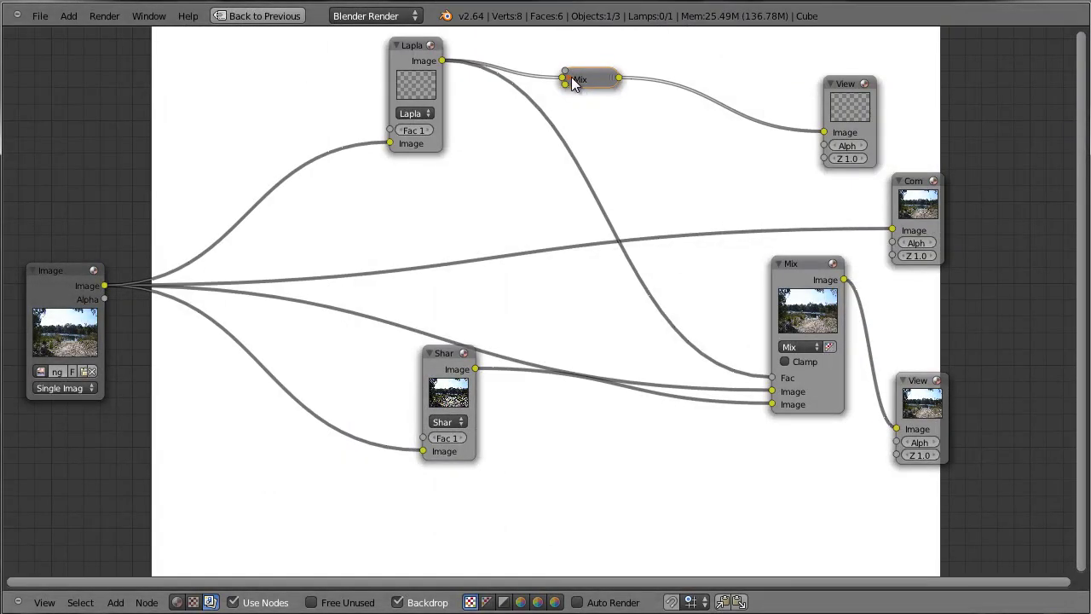
Expand the new Mix node, move it higher and connect the Laplace output to its second image input as well
click(569, 79)
drag(599, 82, 673, 9)
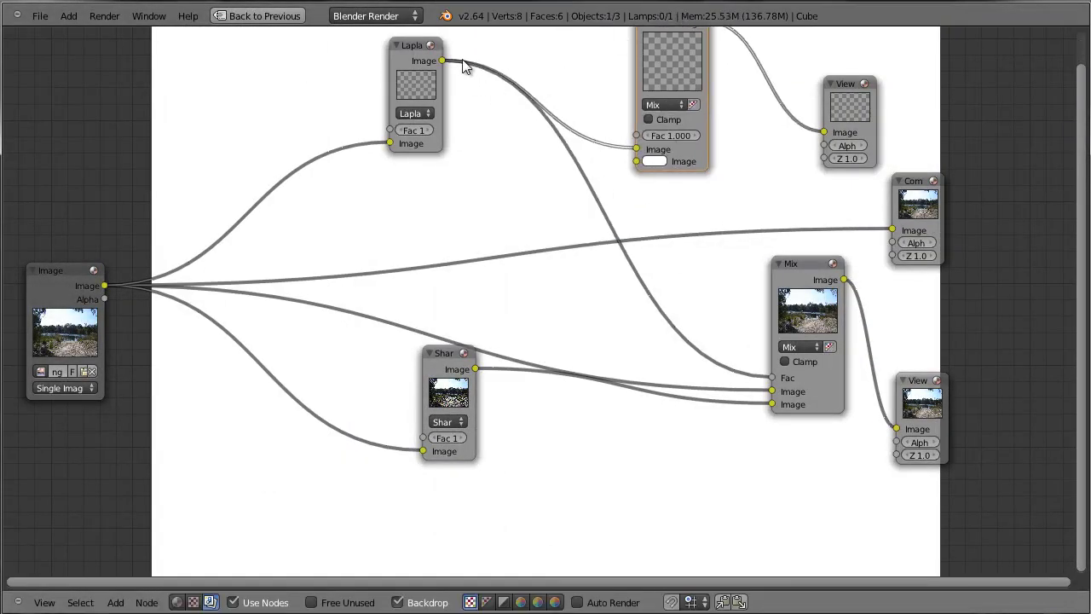
drag(446, 60, 636, 162)
middle_drag(757, 201, 686, 260)
middle_drag(603, 252, 641, 268)
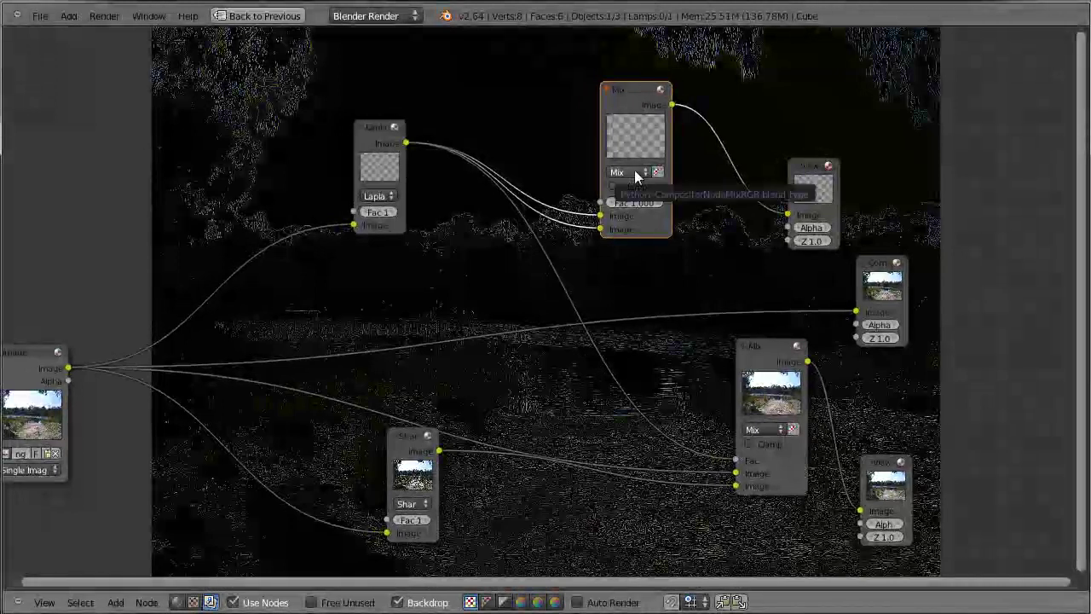
Set the new Mix node's blend type to Add and spread it and the Laplace node farther apart
click(635, 172)
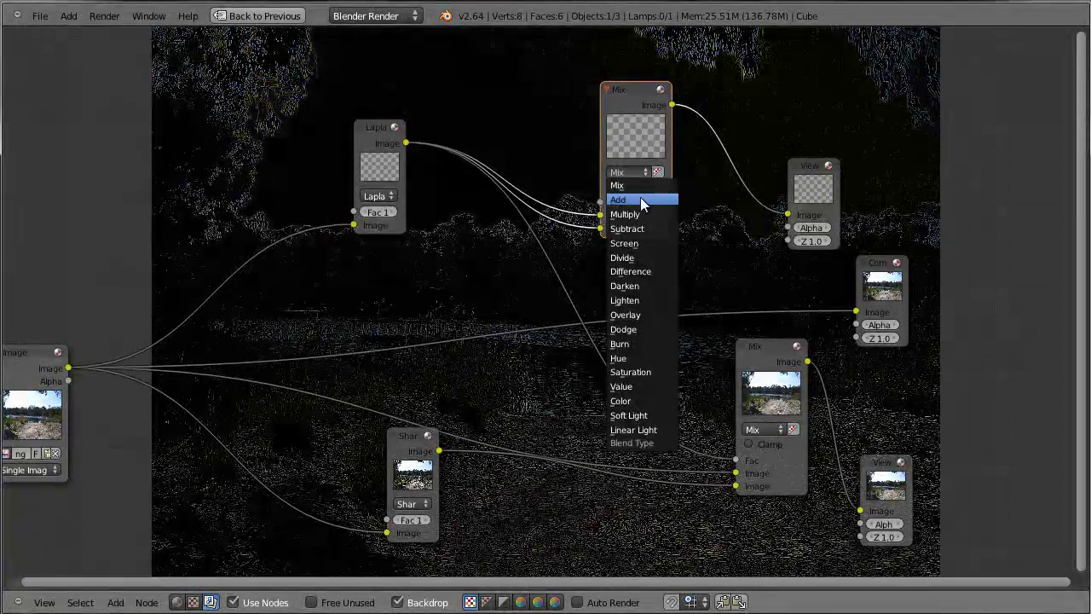
click(639, 200)
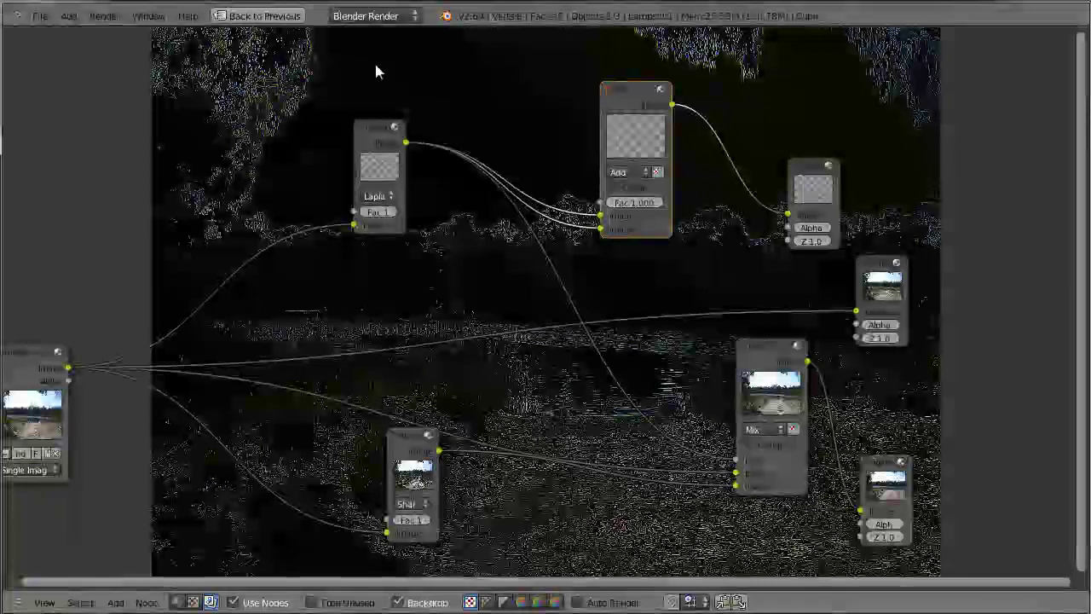
drag(379, 135, 261, 134)
drag(648, 89, 708, 32)
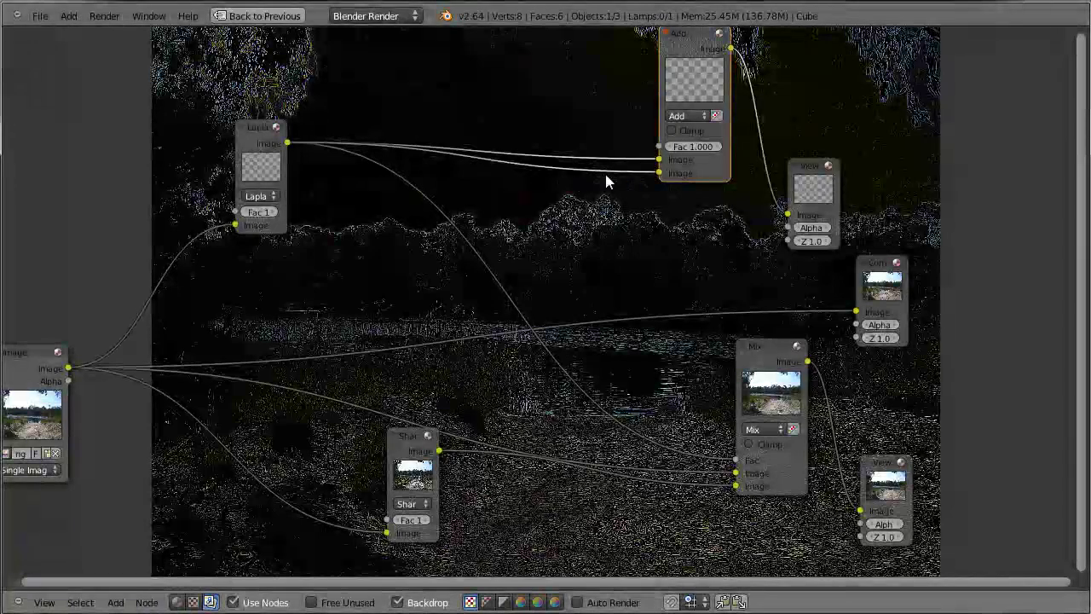
Add a Blur node below the Add node and set its filter type to Fast Gaussian
key(shift+a)
mouse_move(536, 213)
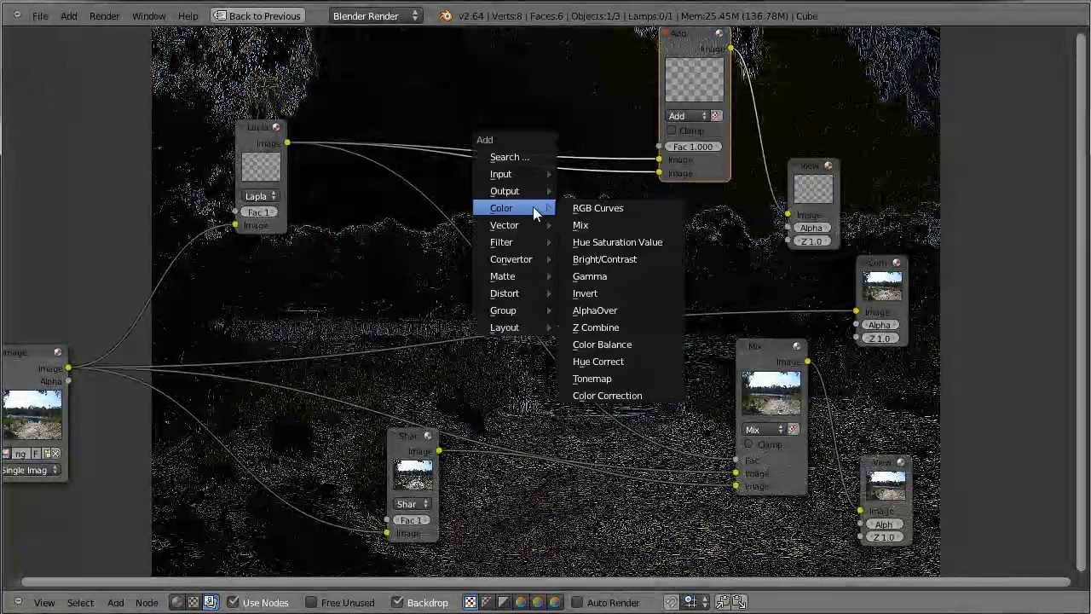
mouse_move(538, 243)
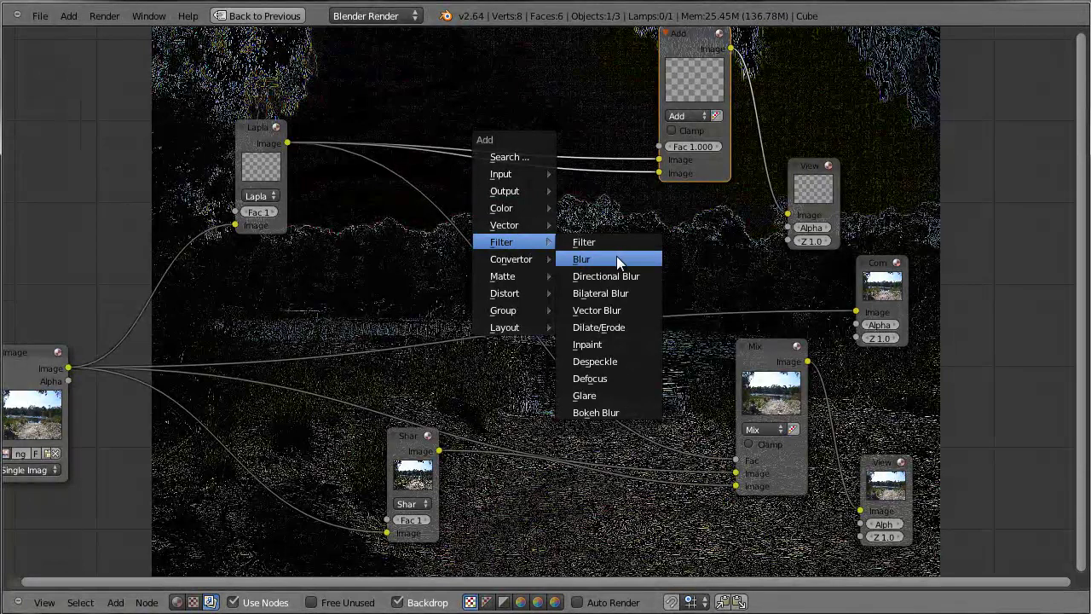
click(614, 256)
click(658, 296)
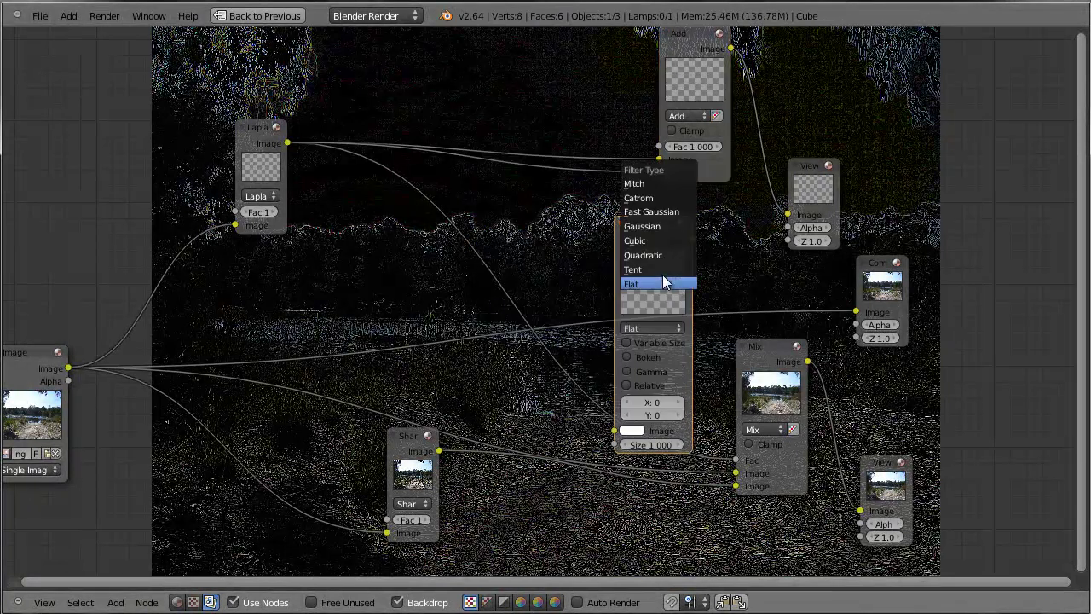
click(657, 214)
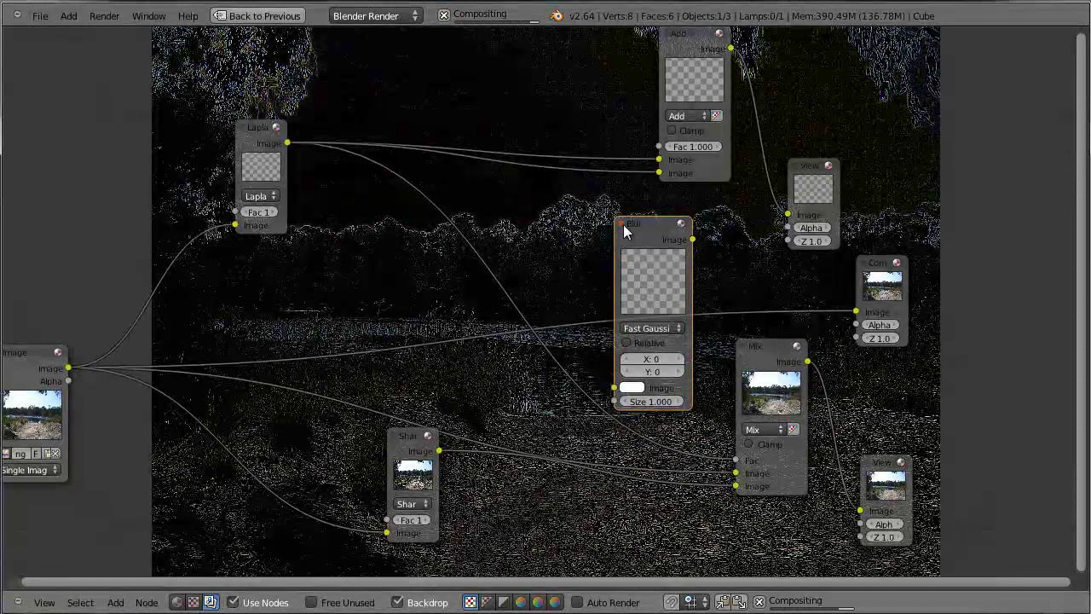
Collapse the Blur node, insert it between the Laplace filter and the Add node's second image input, and expand it again
click(621, 223)
drag(642, 223, 541, 174)
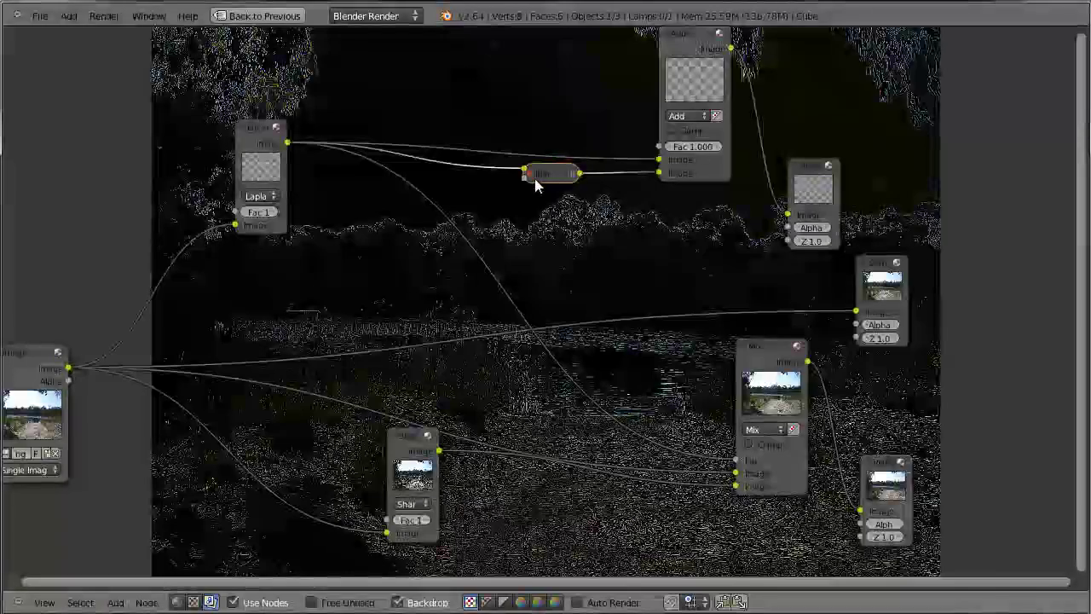
click(531, 174)
drag(544, 186, 548, 116)
scroll(630, 262, up, 2)
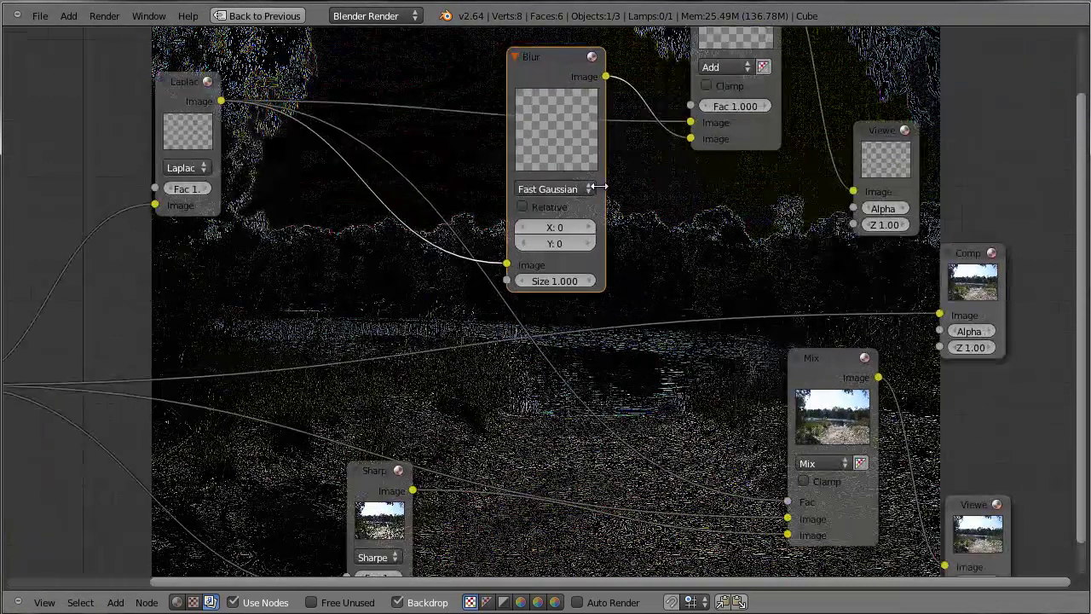
Set the Blur node's X and Y size to 2
click(555, 228)
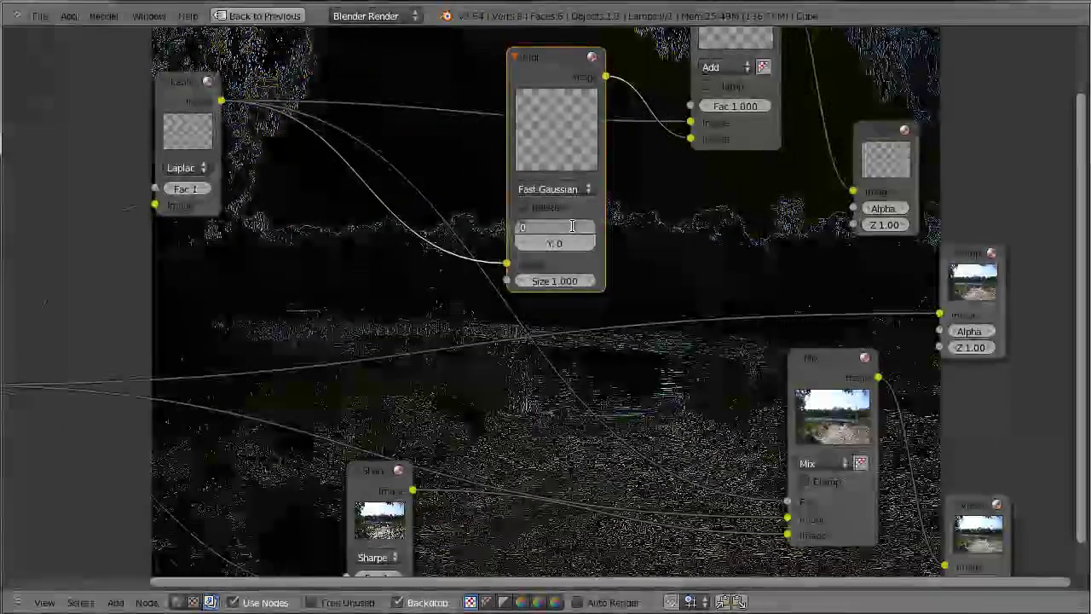
text(2)
key(Tab)
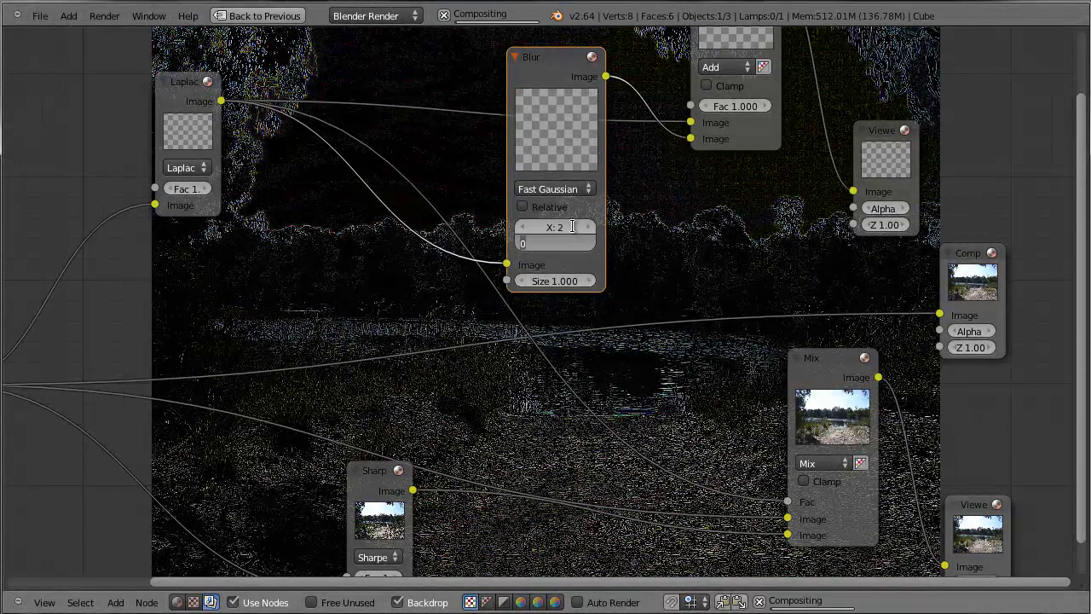
text(2)
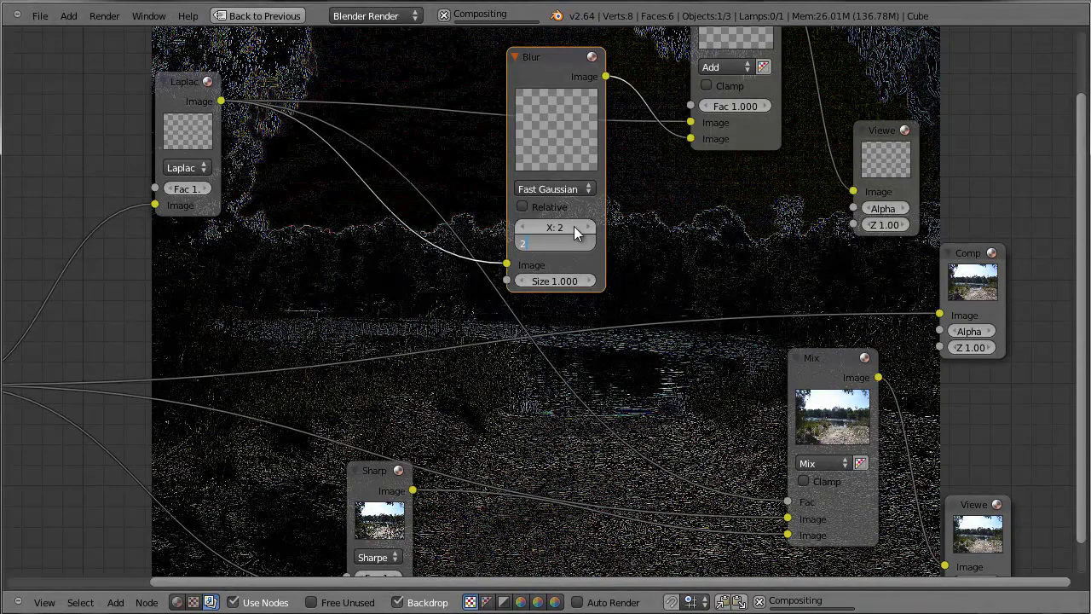
key(Return)
Collapse the Blur node below the Laplace links and move the Laplace Viewer node farther away from the Add node
drag(542, 59, 526, 176)
click(517, 114)
click(520, 162)
scroll(750, 114, up, 1)
scroll(749, 115, down, 1)
middle_drag(772, 181, 660, 267)
drag(771, 219, 978, 88)
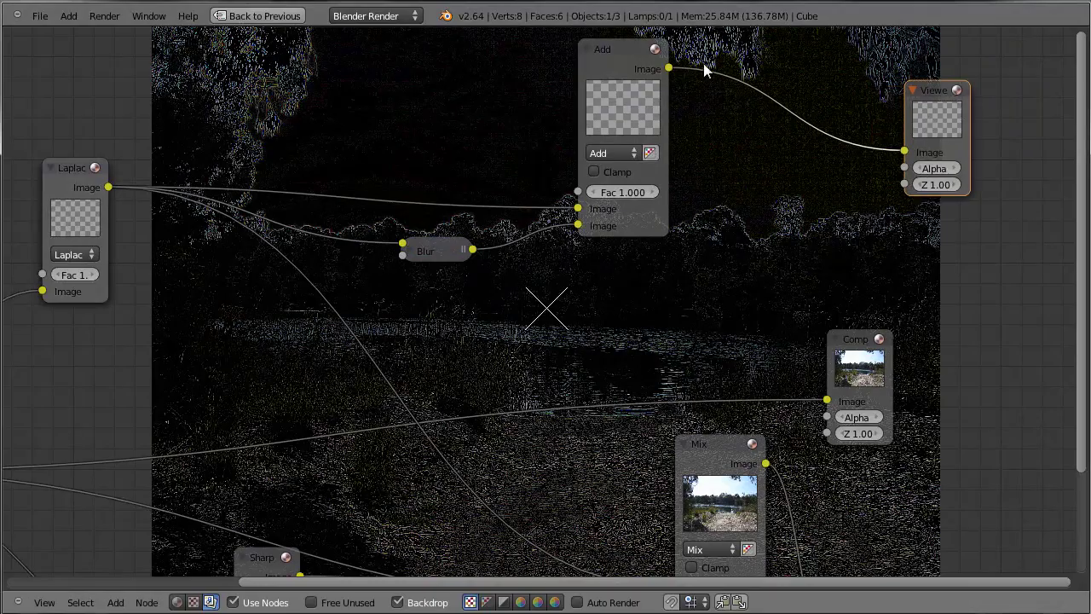
Insert an RGB Curves node between the Add node and its Viewer, and move the curve's white point to about X 0.66, Y 1
key(shift+a)
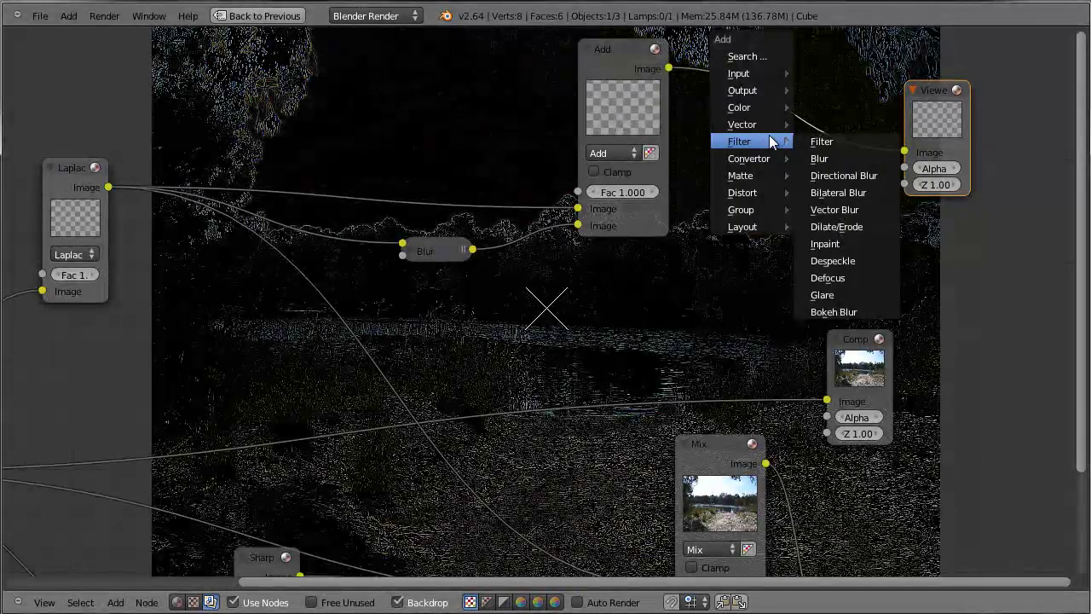
mouse_move(772, 106)
click(844, 106)
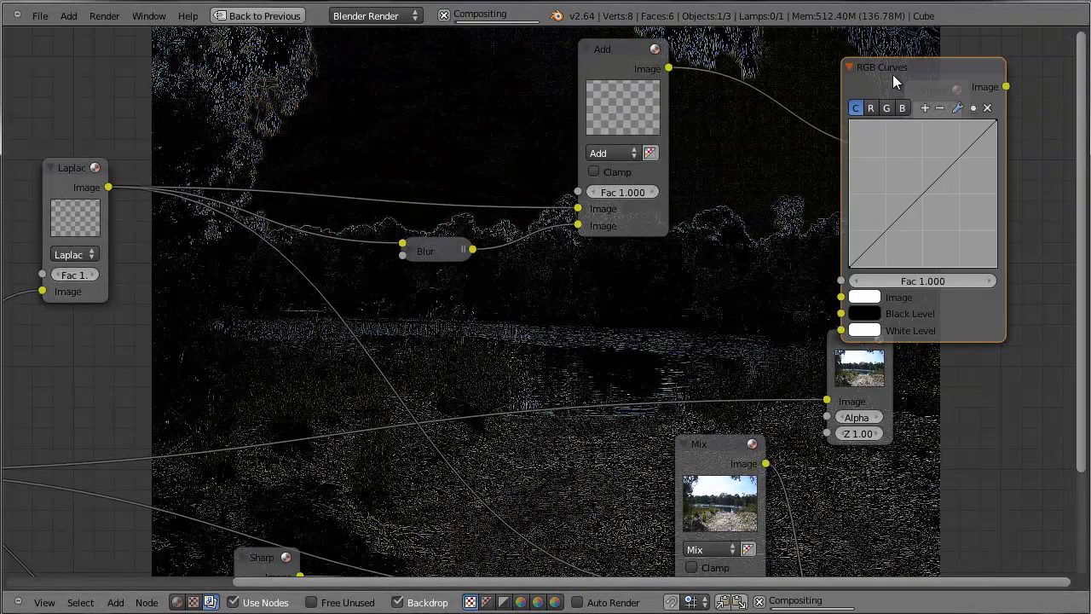
click(764, 70)
drag(883, 121, 820, 152)
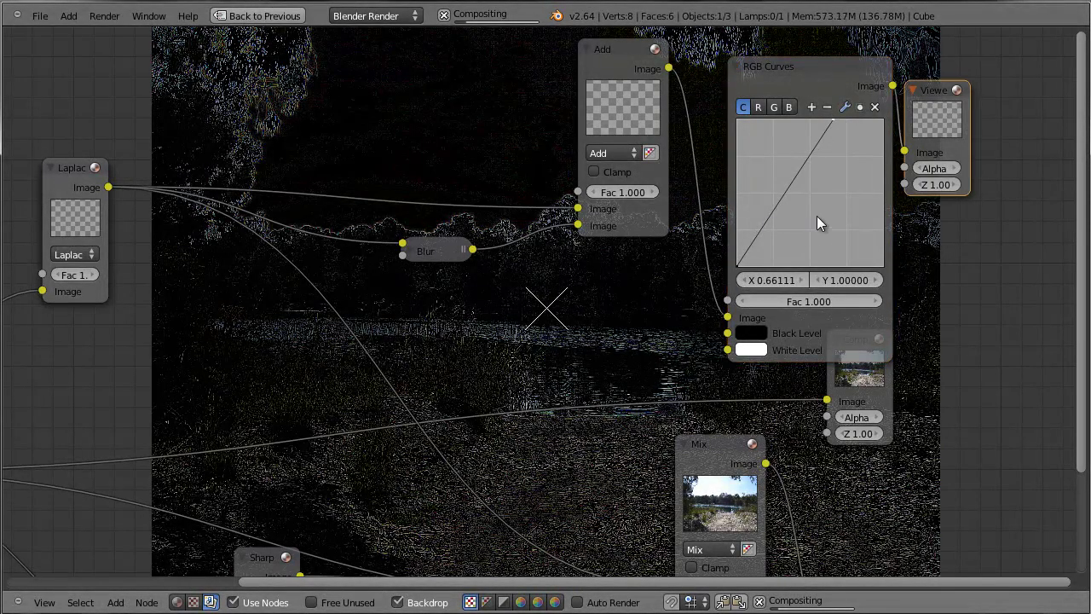
Expand the Blur node between the Laplace filter and the Add node, and set its X and Y size to 5
scroll(540, 313, down, 3)
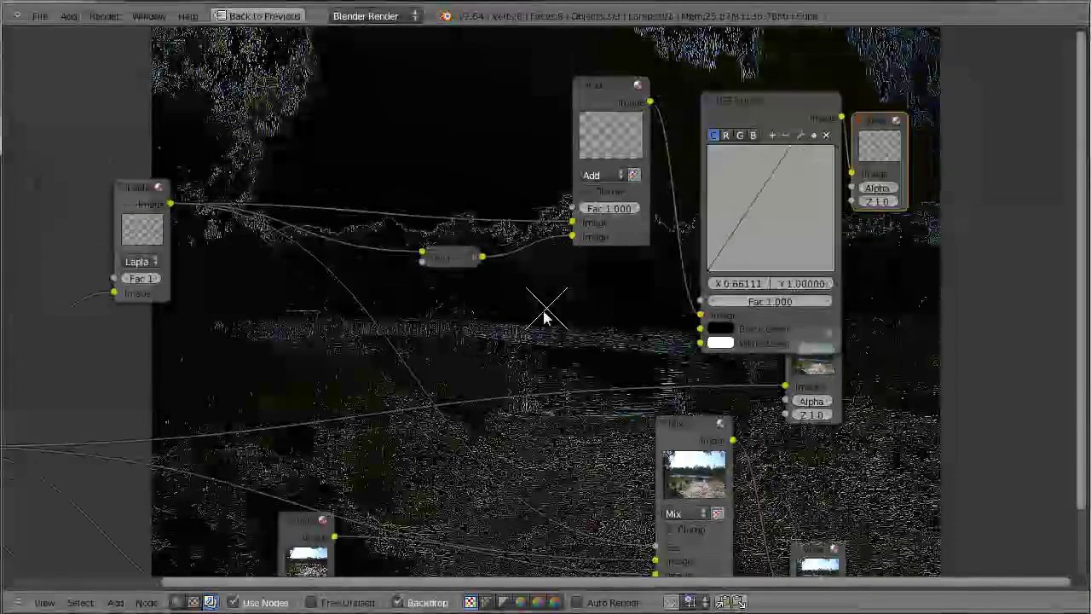
scroll(553, 313, up, 1)
scroll(552, 313, up, 1)
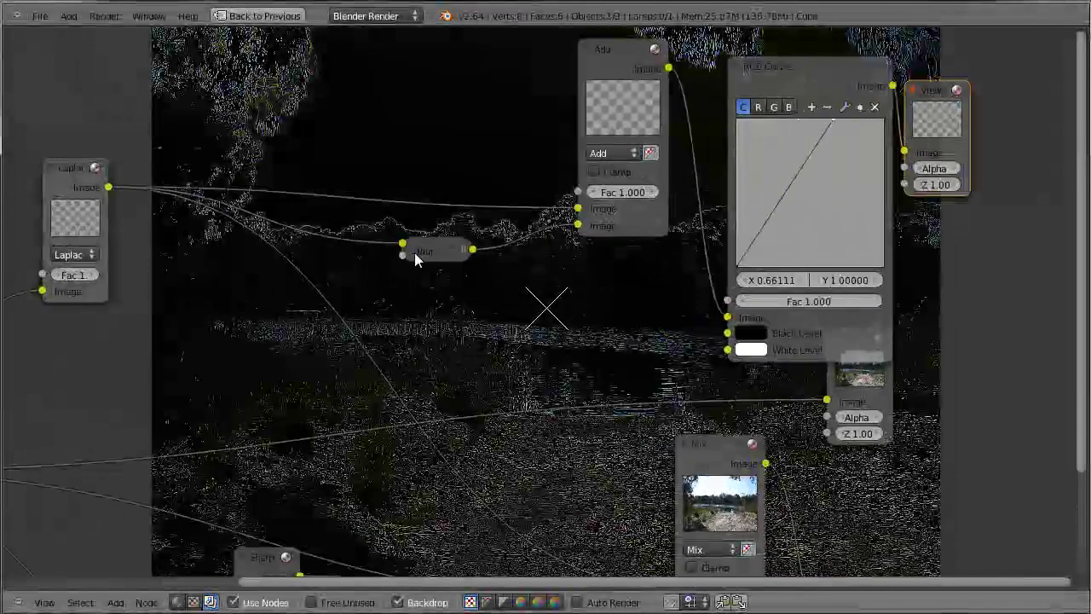
click(413, 251)
click(454, 405)
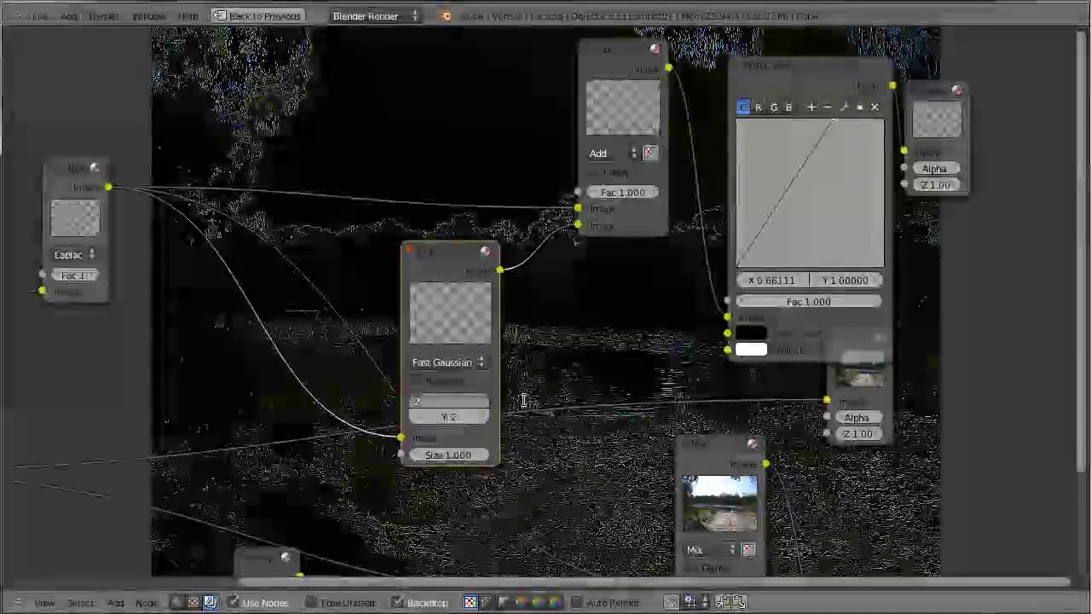
text(5)
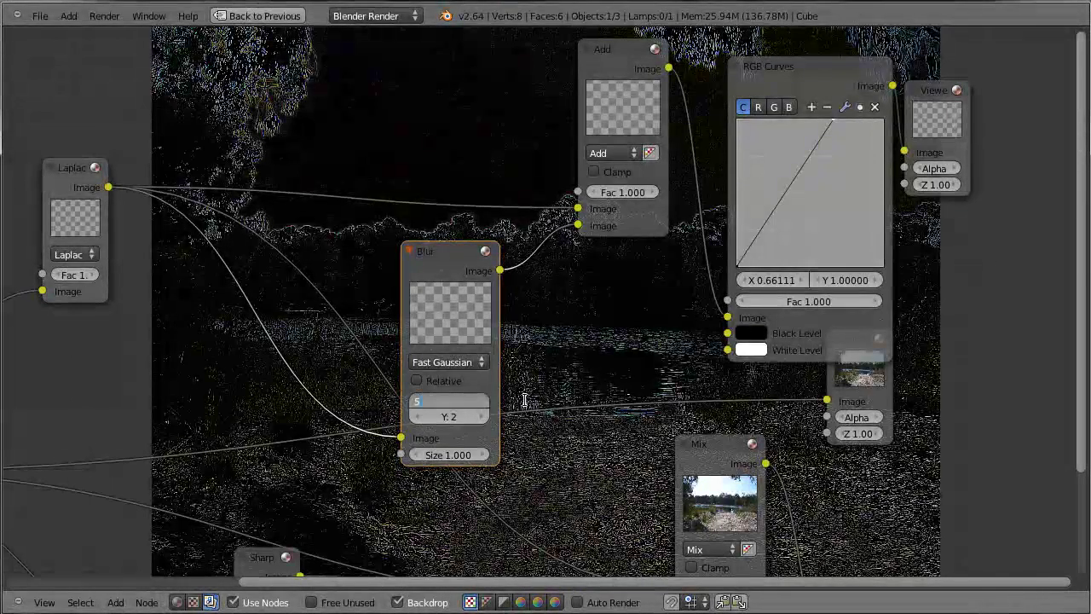
key(Tab)
text(5)
key(Return)
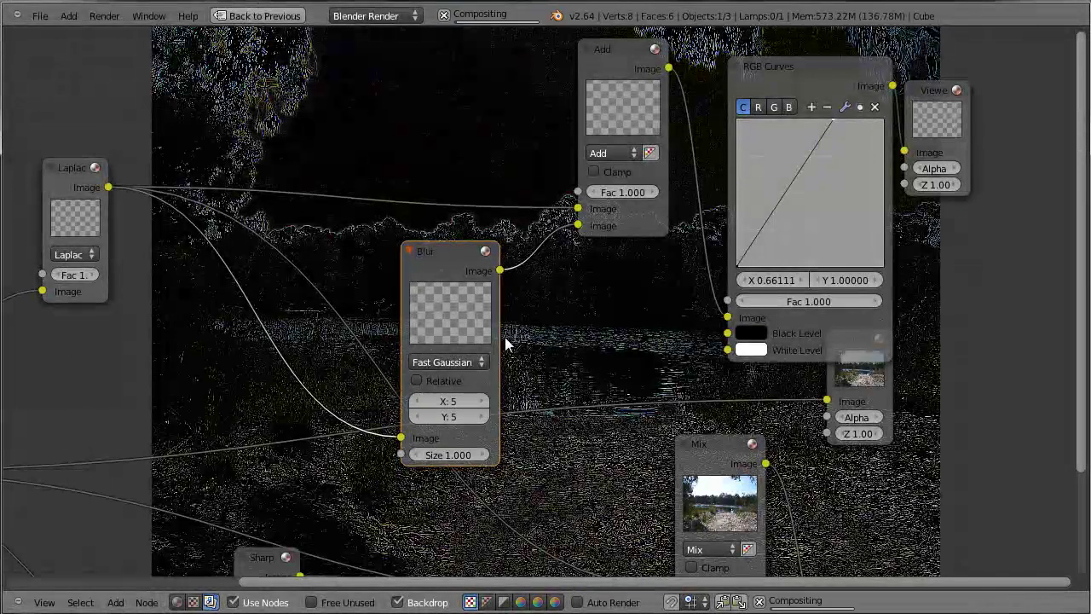
Collapse the Blur node and place it between Laplace and Add, and collapse the RGB Curves node
drag(448, 256, 459, 226)
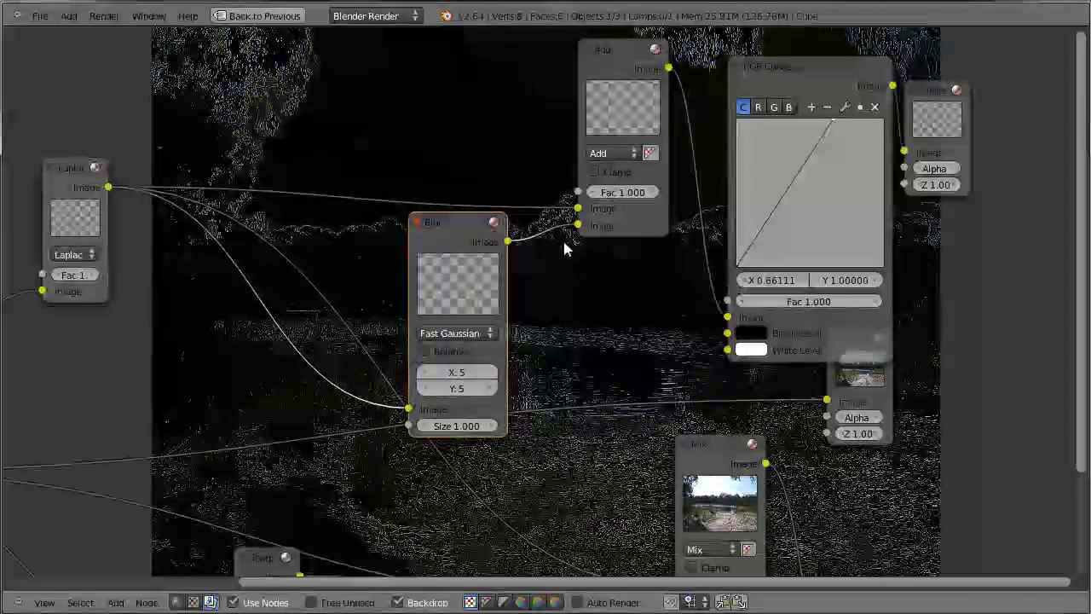
click(417, 222)
drag(443, 221, 413, 267)
scroll(654, 362, down, 3)
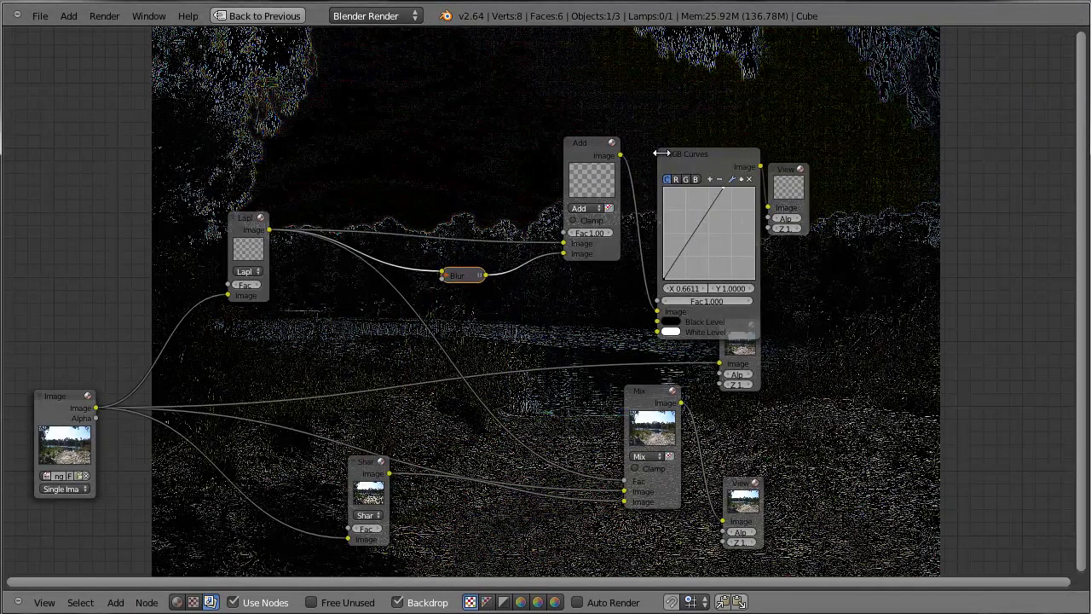
click(664, 154)
scroll(834, 422, down, 2)
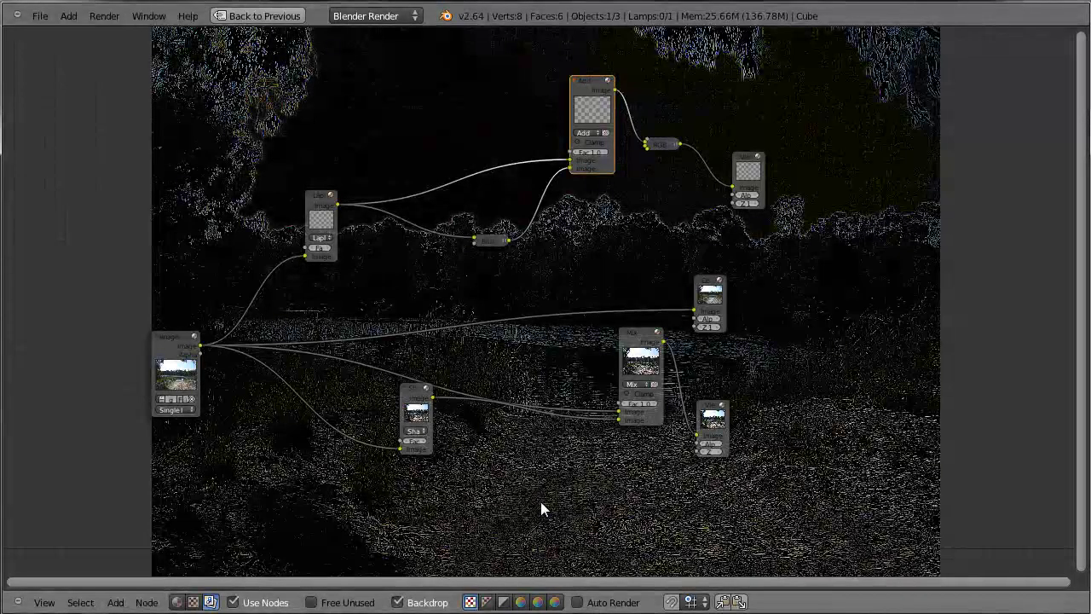
middle_drag(508, 458, 554, 469)
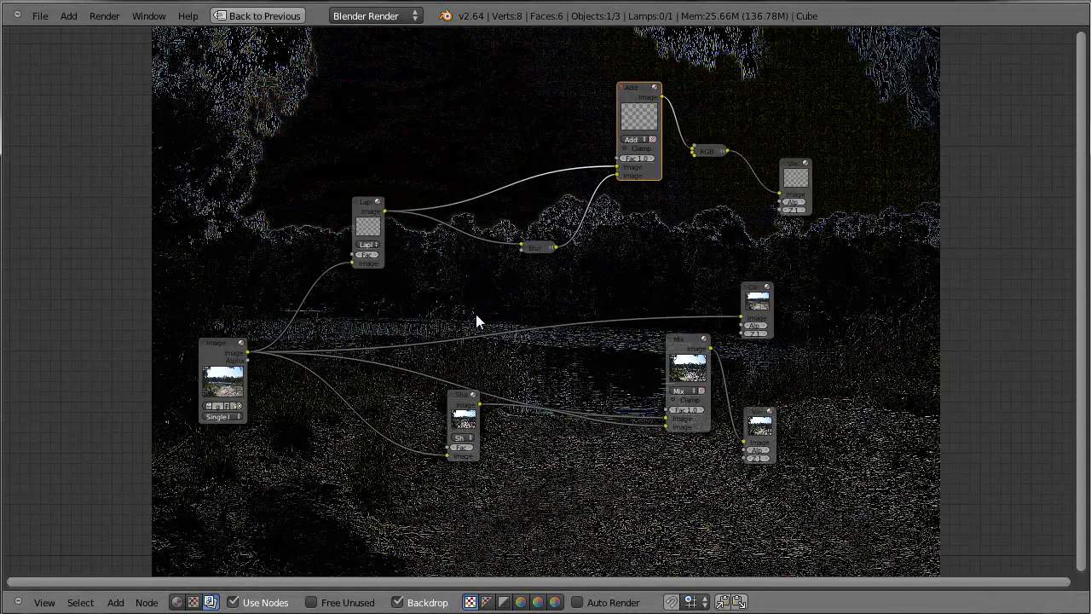
Restore the multi-editor layout from the maximized node editor and apply the DVCPRO HD 1080p render preset
key(ctrl+Up)
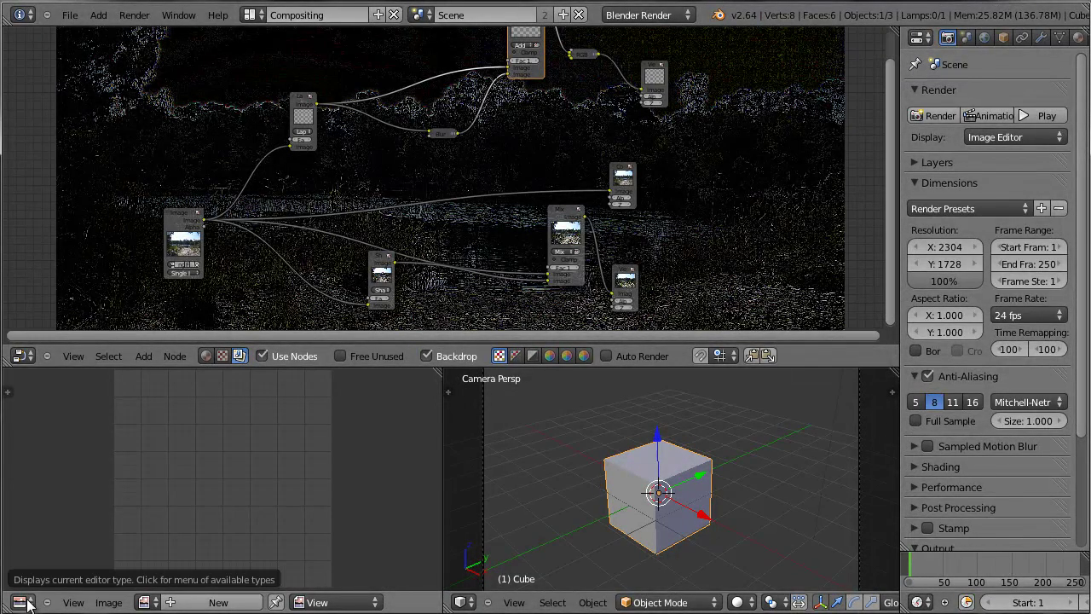
click(24, 602)
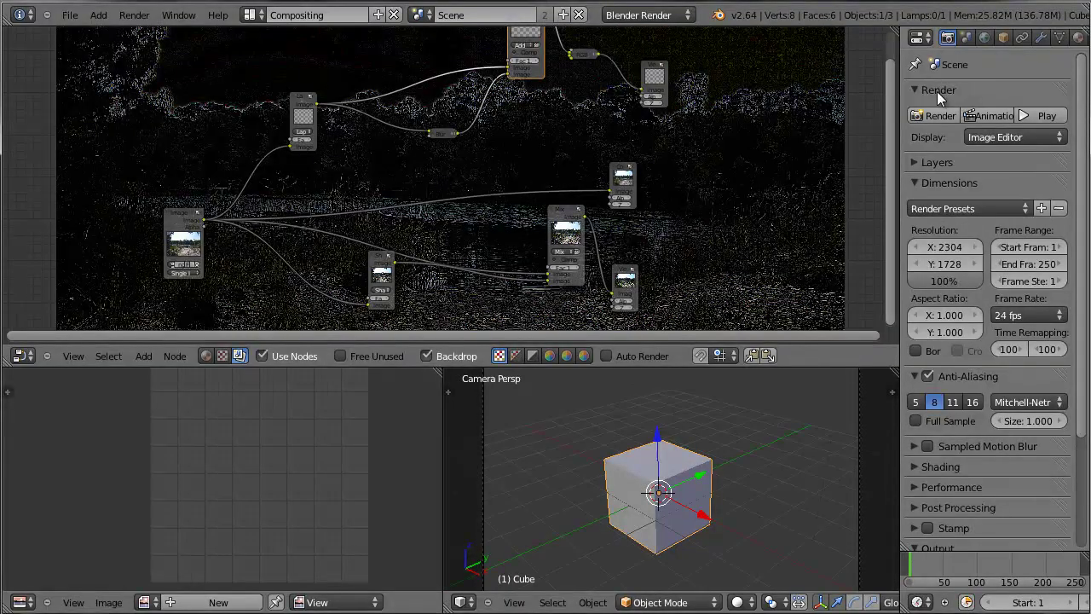
click(945, 247)
key(Return)
click(1012, 211)
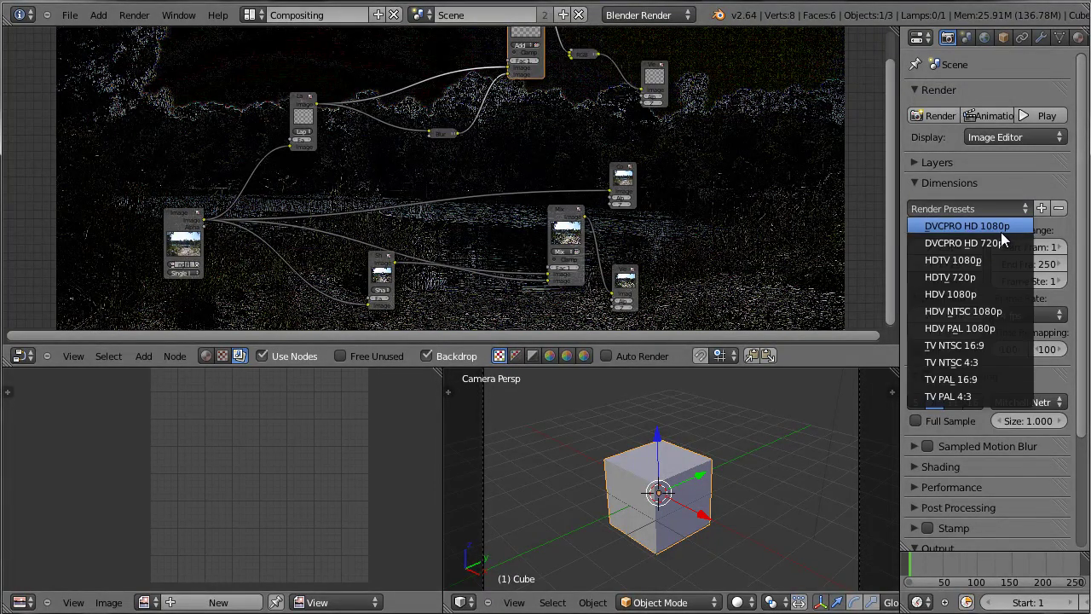
click(1004, 228)
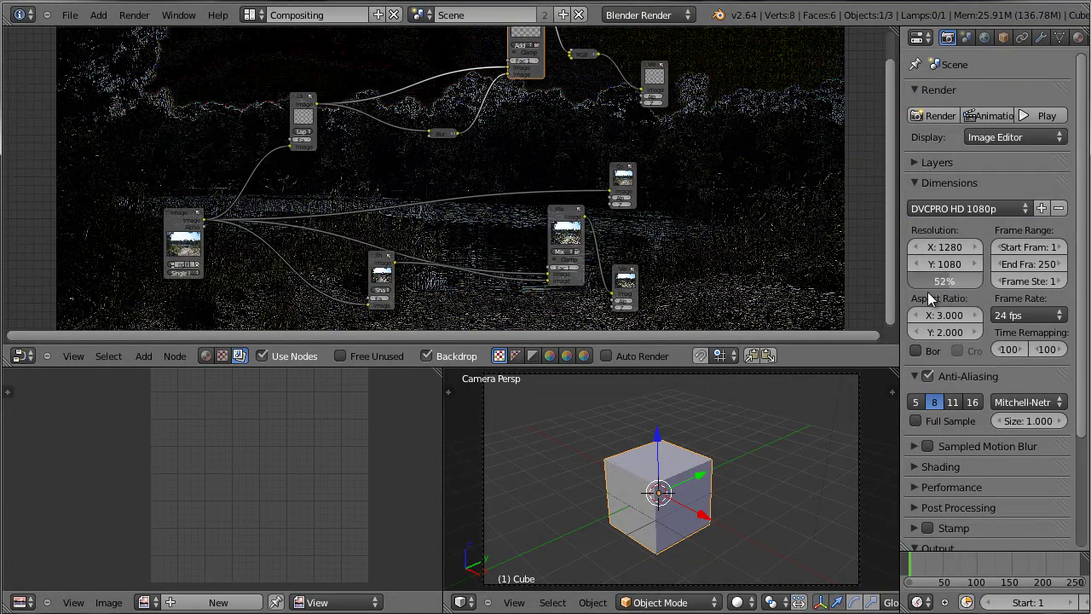
Set the render resolution percentage to 50%
click(936, 282)
text(57)
key(BackSpace)
text(0)
key(Return)
scroll(670, 202, down, 2)
scroll(671, 201, up, 2)
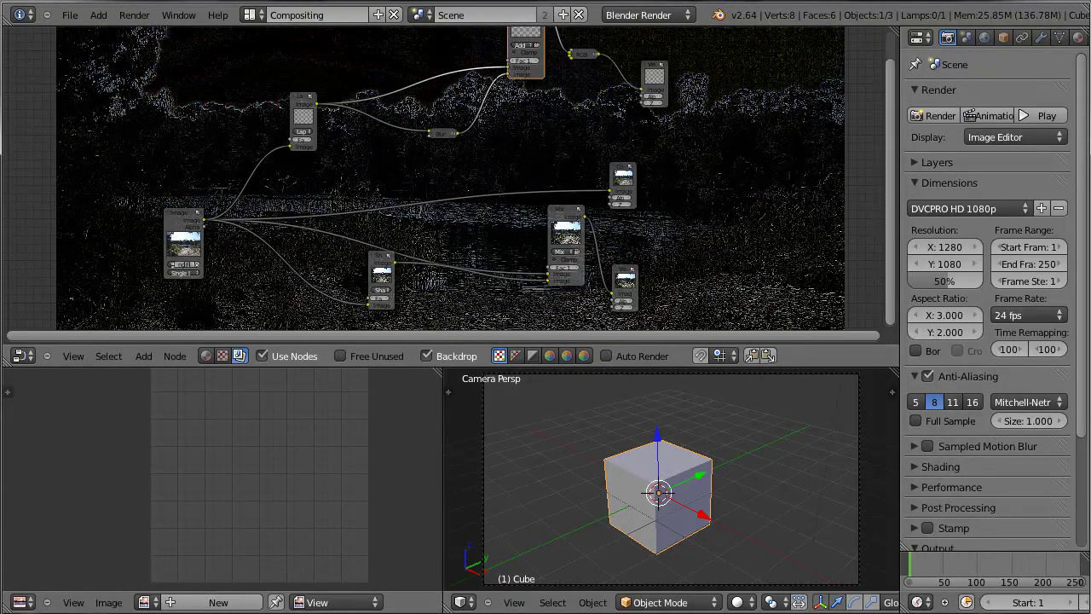
Switch to GIMP and open the Scale Image dialog for Tonemapping.png to read the photo's pixel dimensions
click(618, 613)
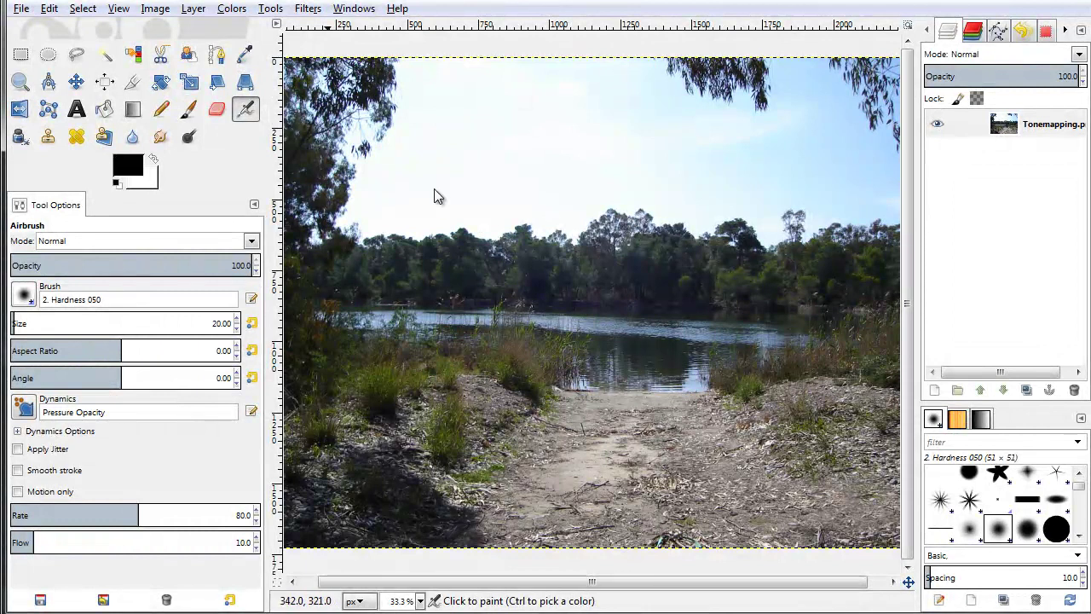
click(158, 9)
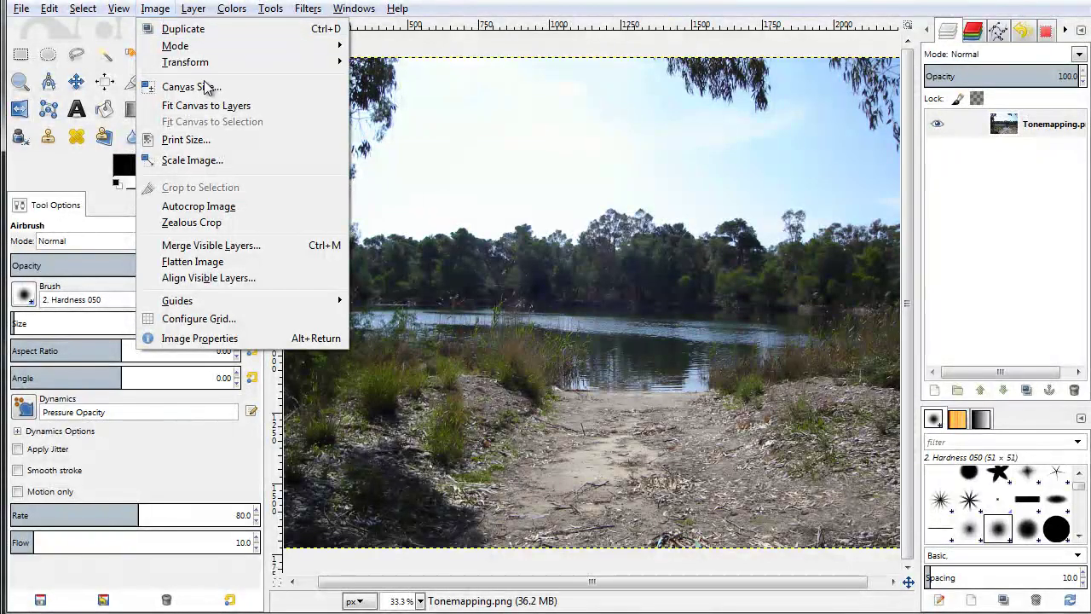
click(231, 160)
drag(285, 13, 638, 130)
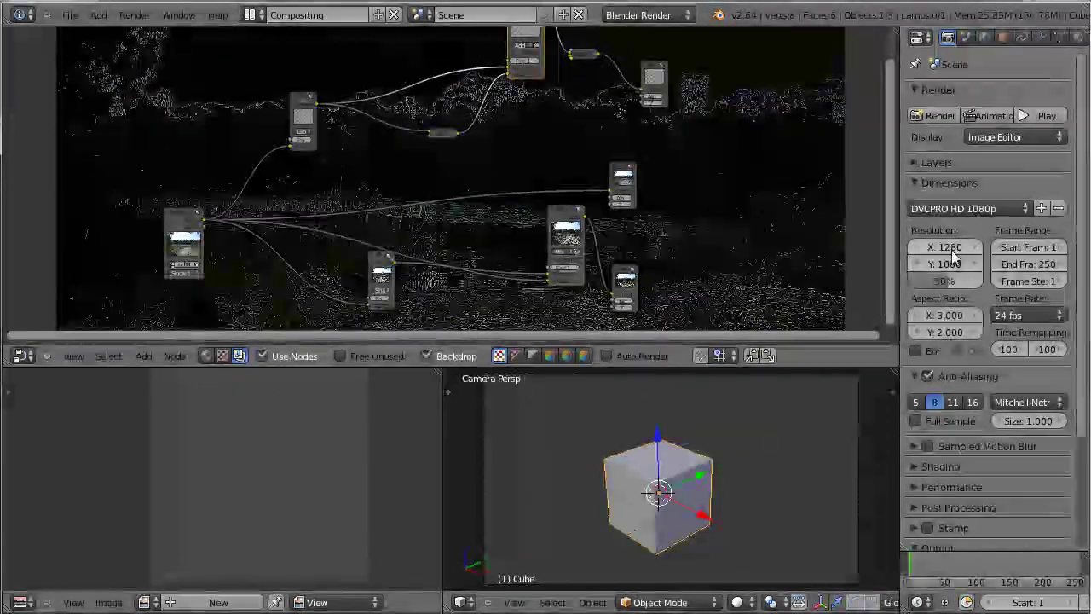
Return to Blender and set the render resolution to X 2304, Y 1728 at 100%
click(946, 248)
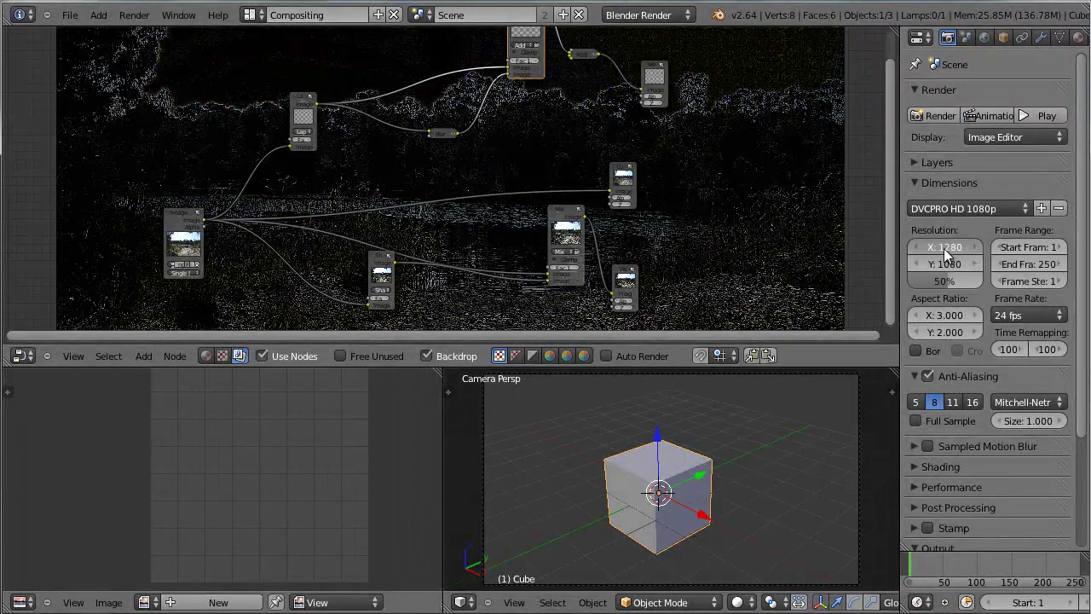
text(2304)
key(Tab)
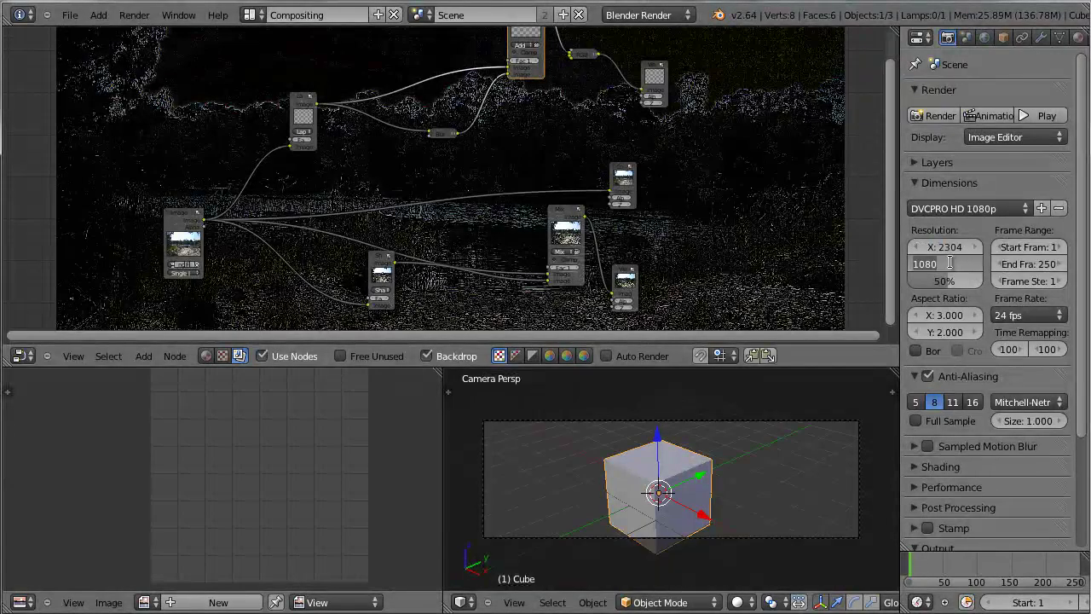
text(1728)
key(Return)
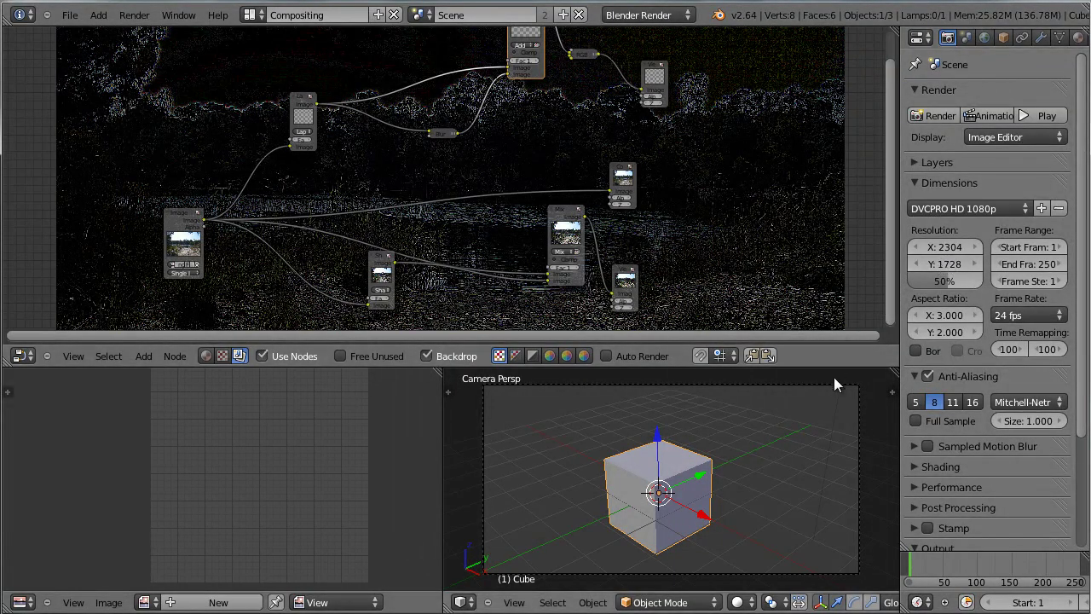
scroll(793, 458, down, 3)
scroll(786, 460, up, 2)
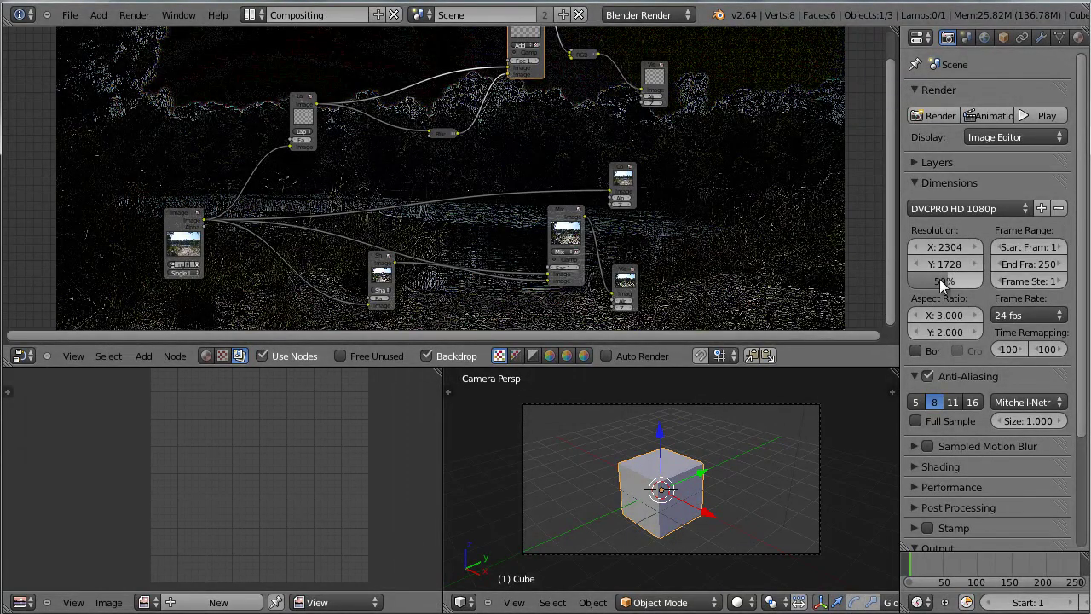
drag(945, 283, 1026, 286)
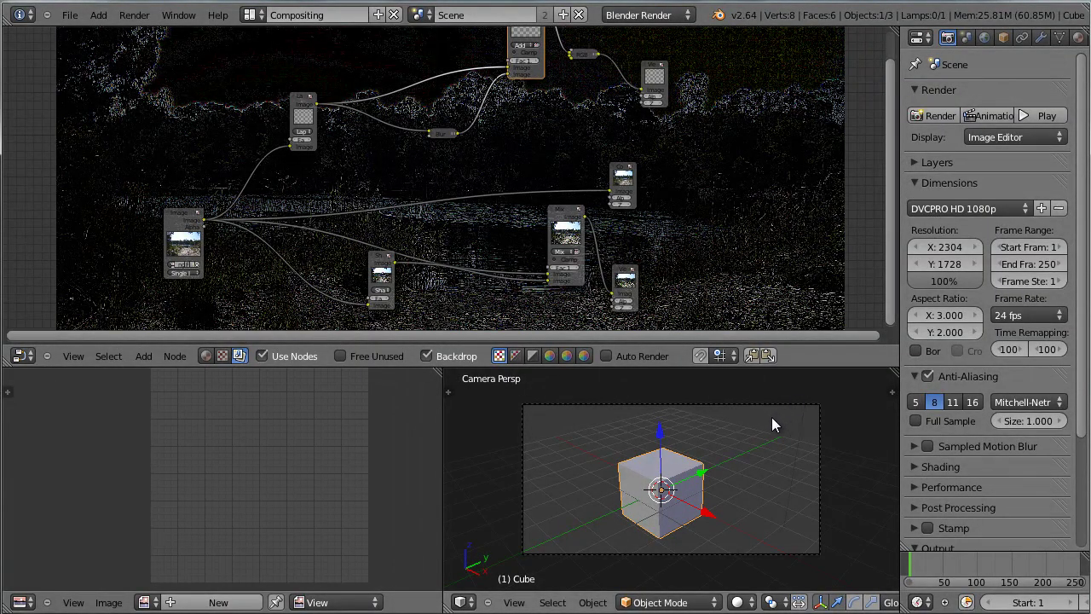
Display Tonemapping.png in the image editor and fit the whole photo in view
click(152, 601)
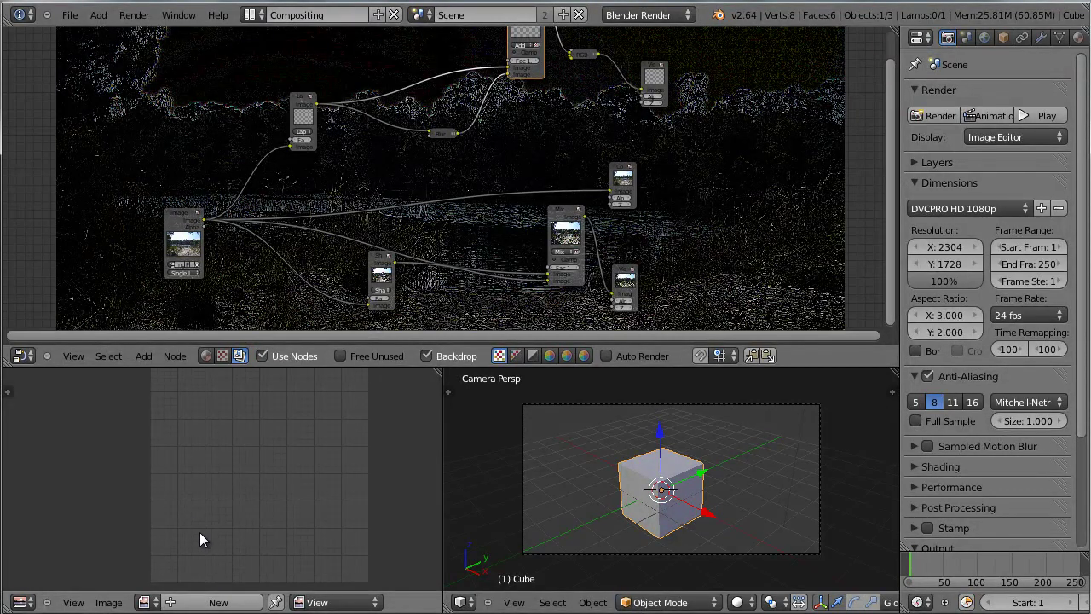
click(147, 602)
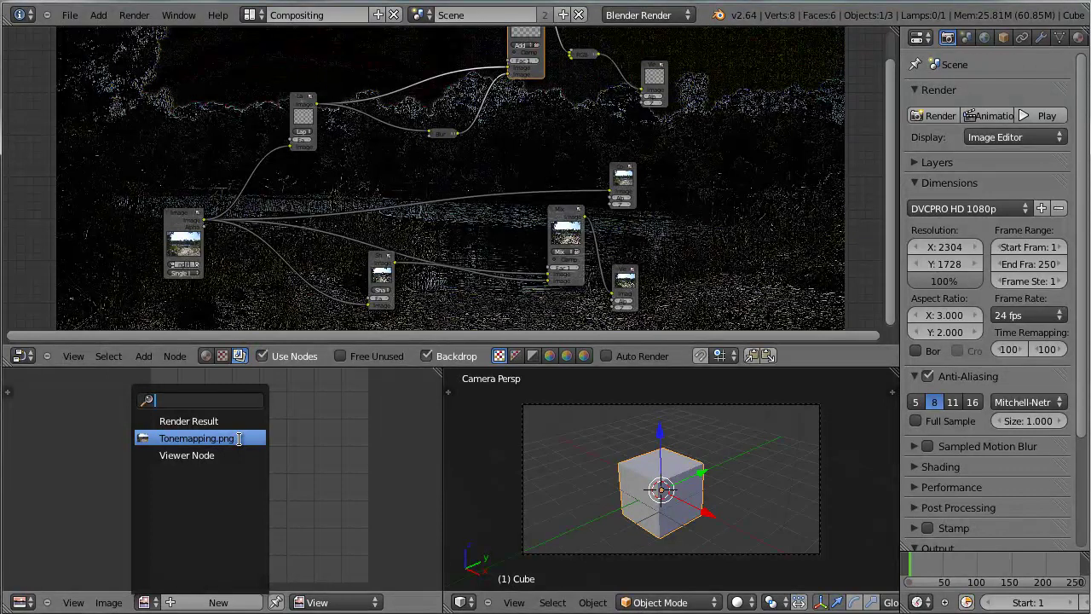
click(245, 439)
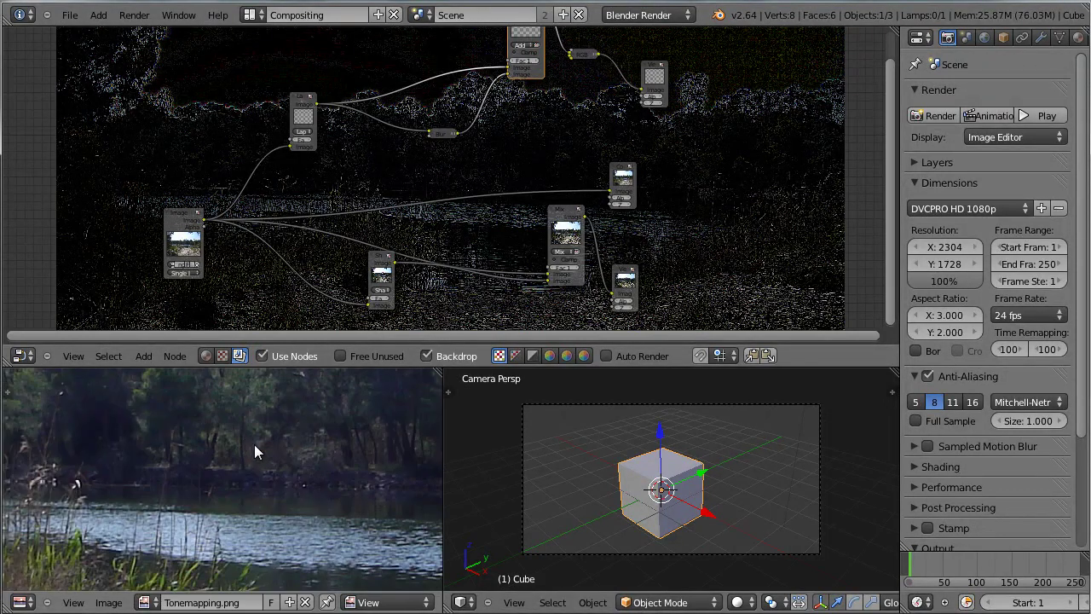
scroll(311, 495, down, 5)
scroll(306, 500, up, 2)
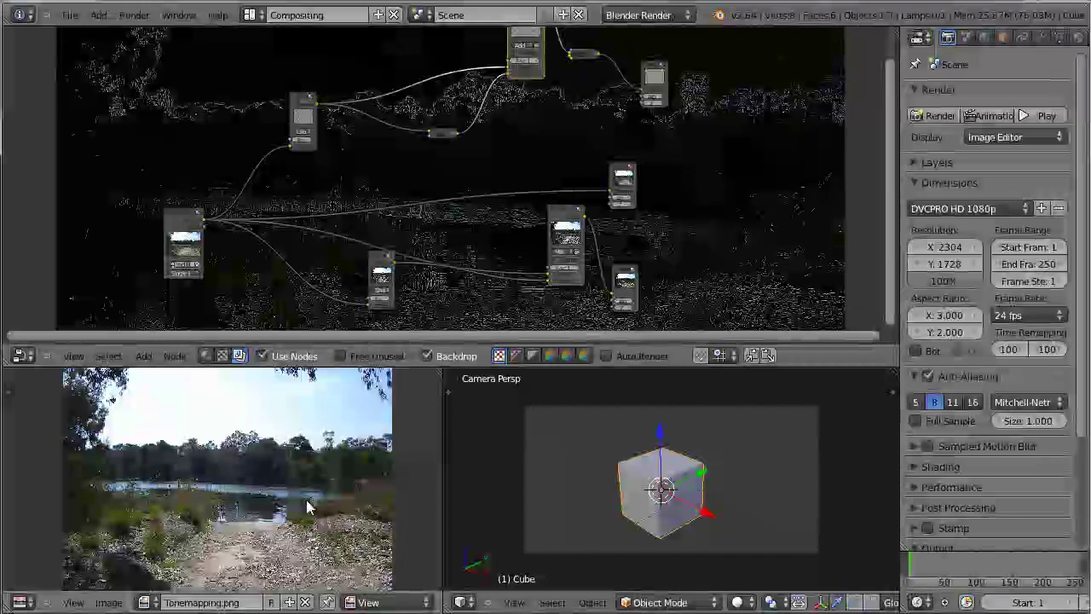
scroll(306, 500, down, 1)
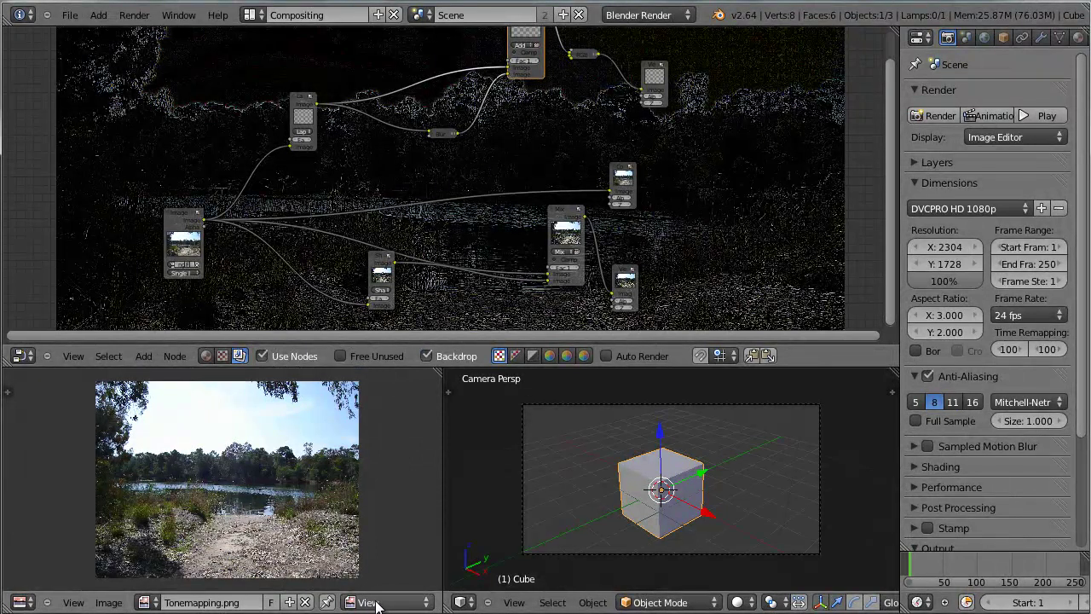
Switch the image editor to Mask mode and join the neighbouring 3D view area into it
click(382, 602)
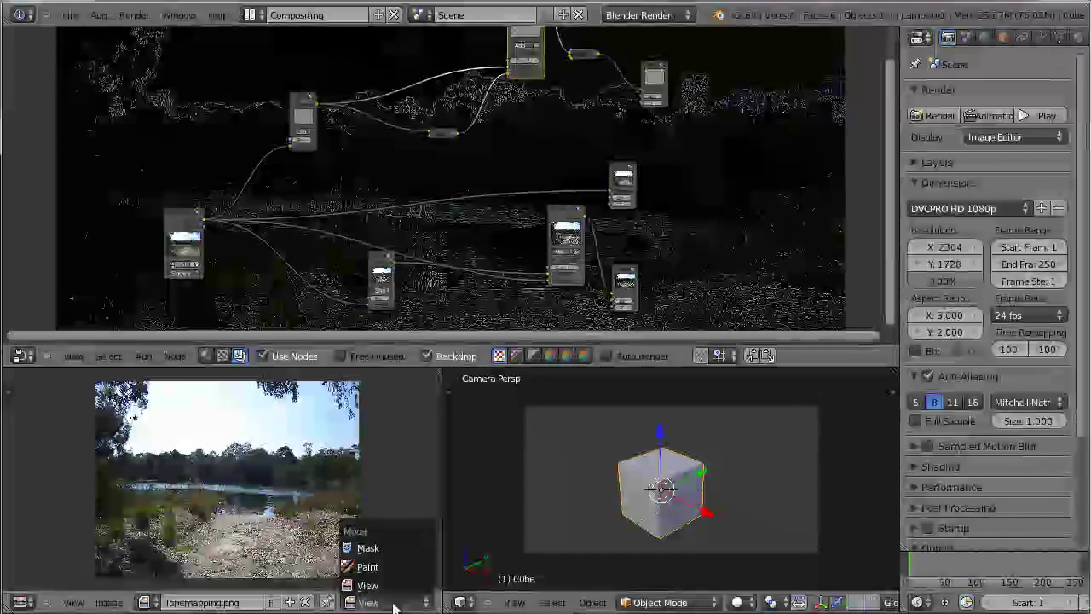
click(406, 550)
middle_drag(398, 601, 189, 600)
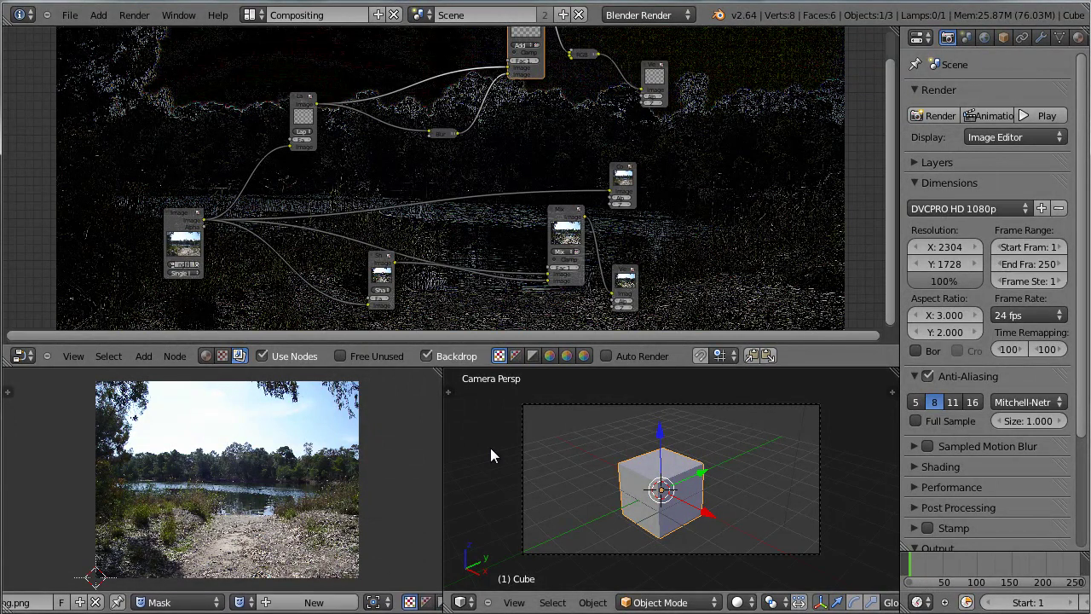
drag(440, 374, 522, 389)
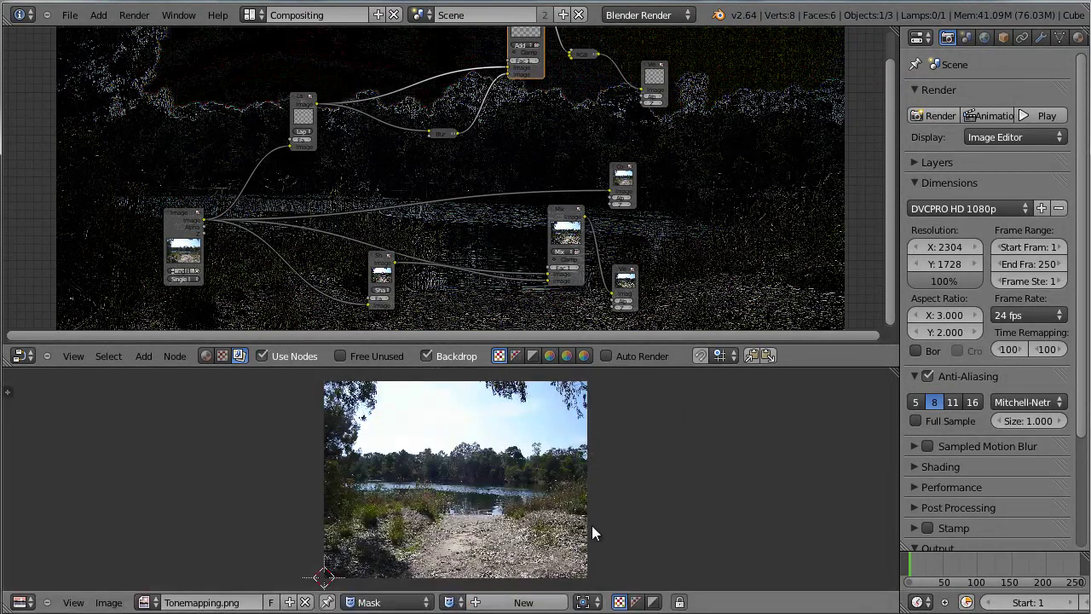
Create a new mask over the photo and place its first three points across the upper part of the sandy path
click(523, 602)
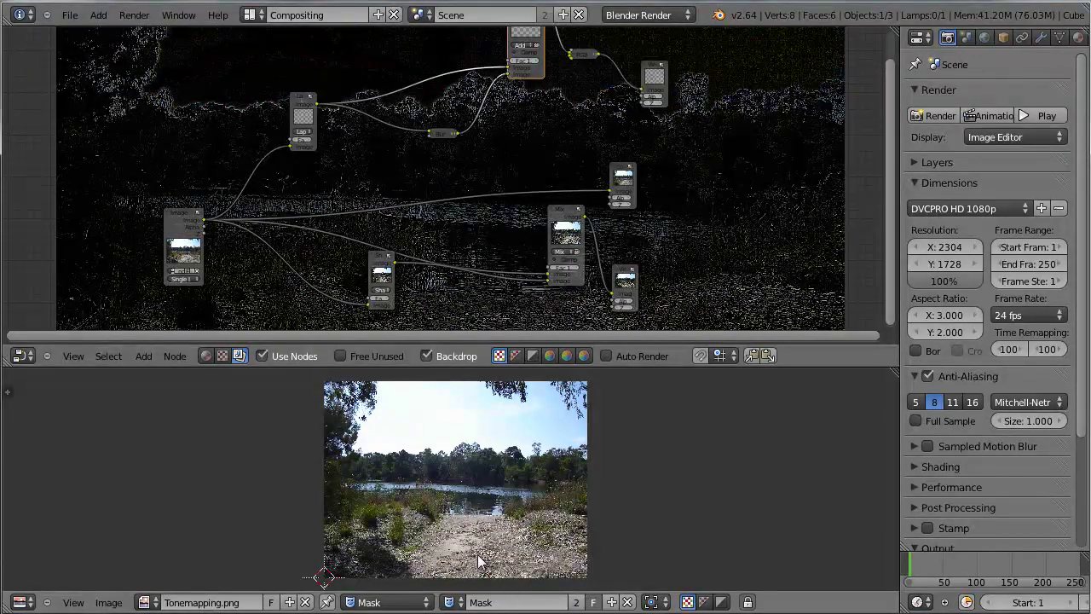
scroll(482, 570, up, 3)
middle_drag(531, 518, 551, 477)
scroll(551, 476, down, 1)
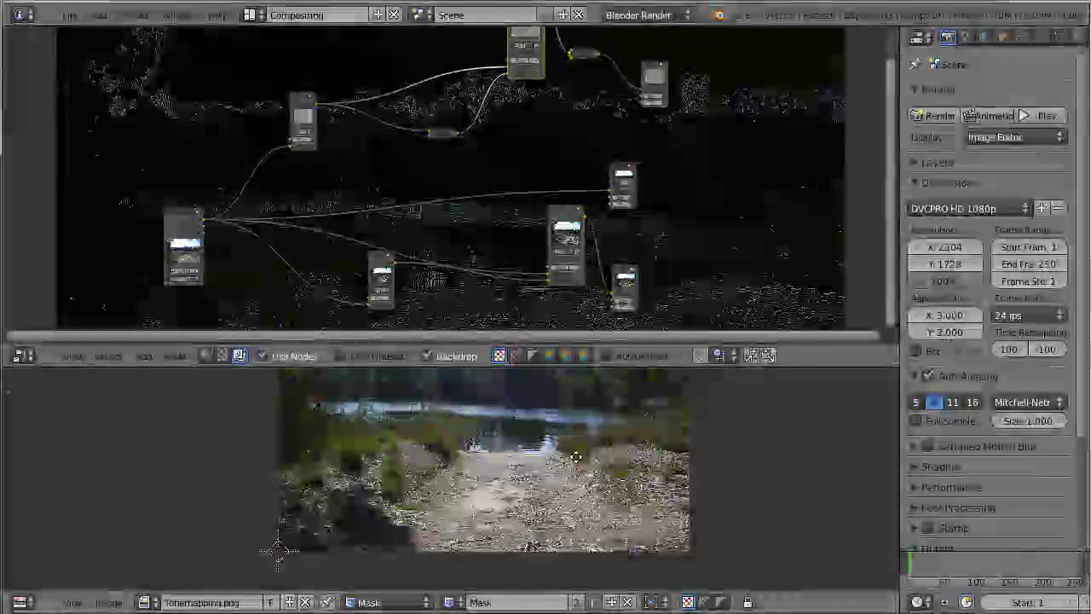
middle_drag(553, 466, 560, 486)
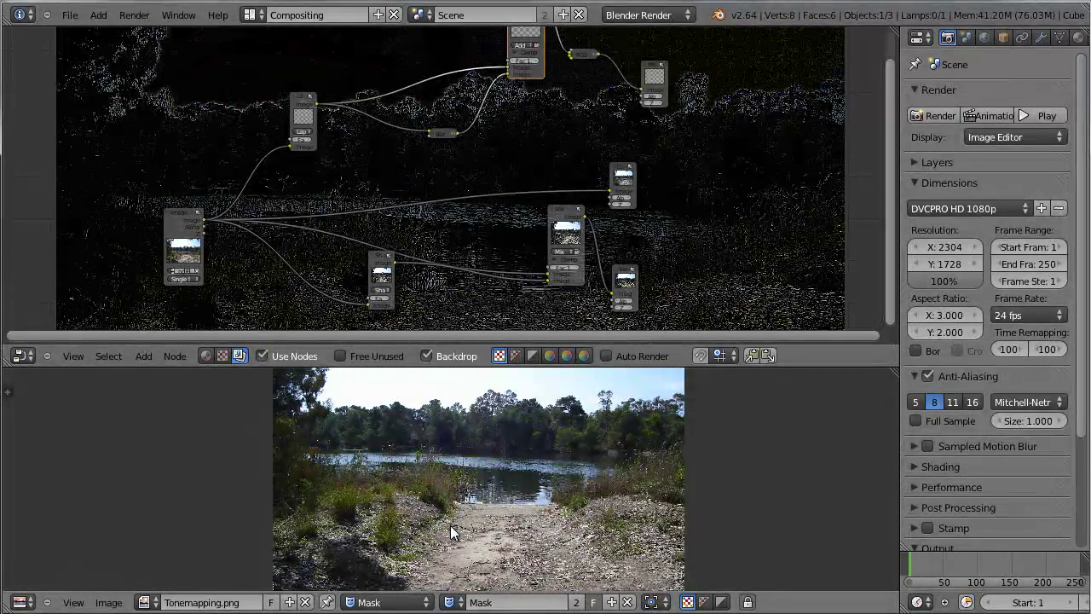
ctrl+click(450, 525)
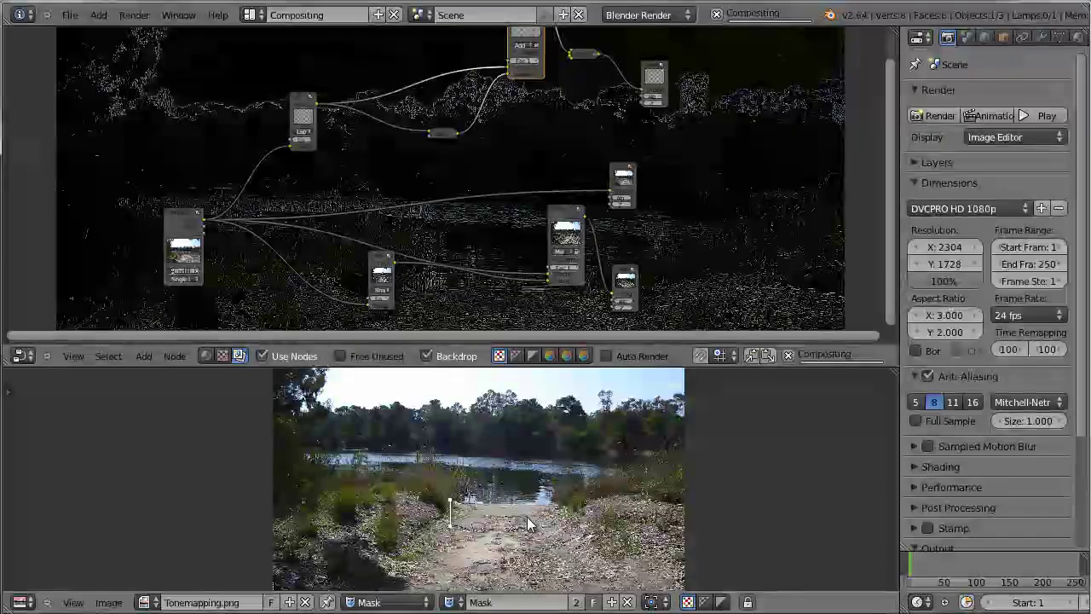
ctrl+click(529, 518)
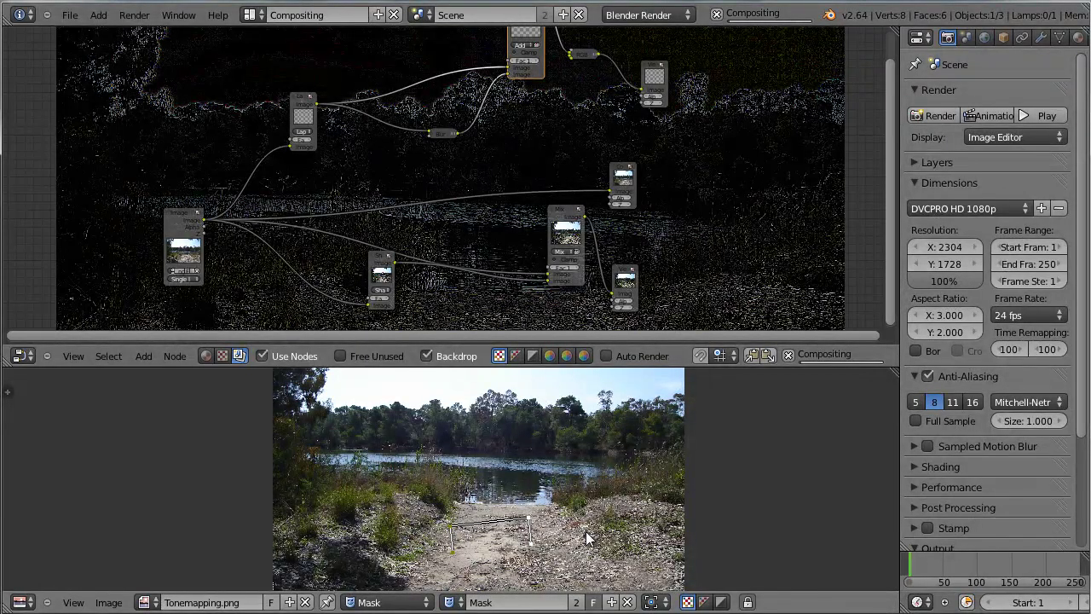
ctrl+click(589, 536)
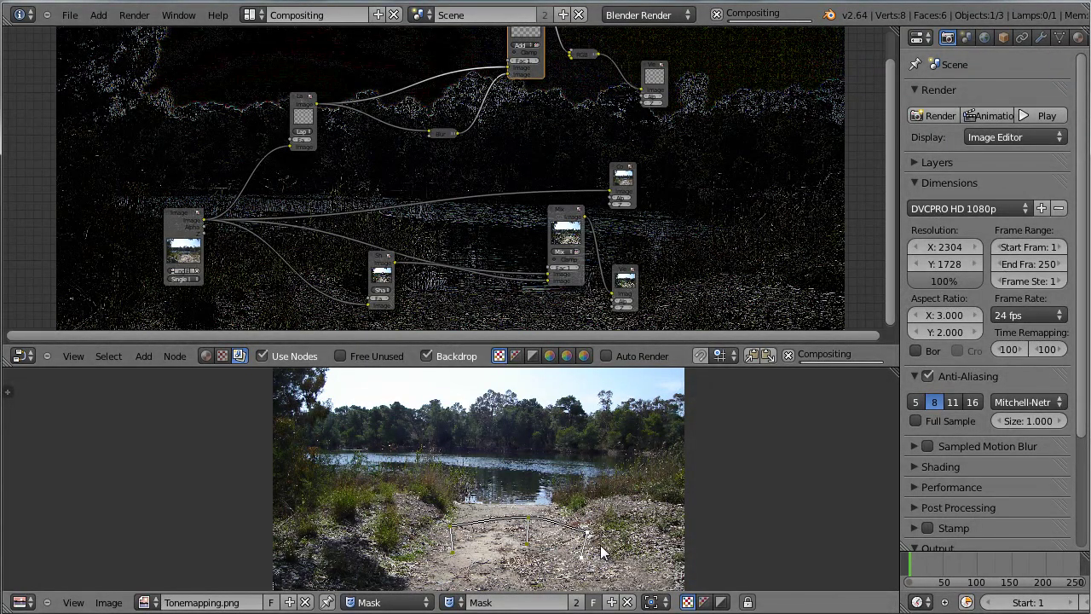
Add four more points around the lower part of the path and close the mask spline into a loop
middle_drag(627, 564, 629, 439)
scroll(628, 440, up, 2)
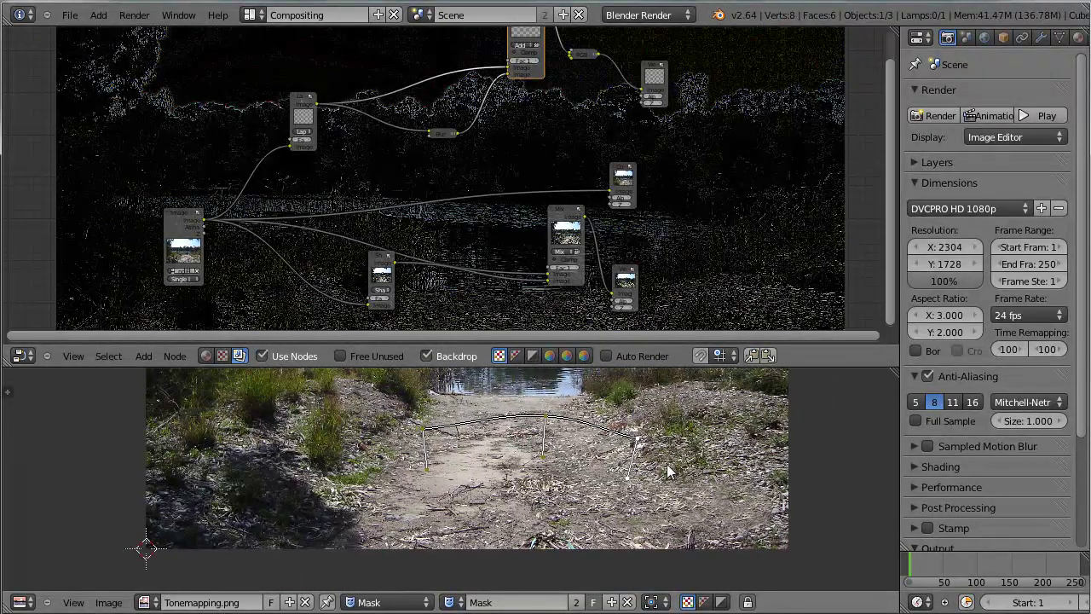
ctrl+click(684, 526)
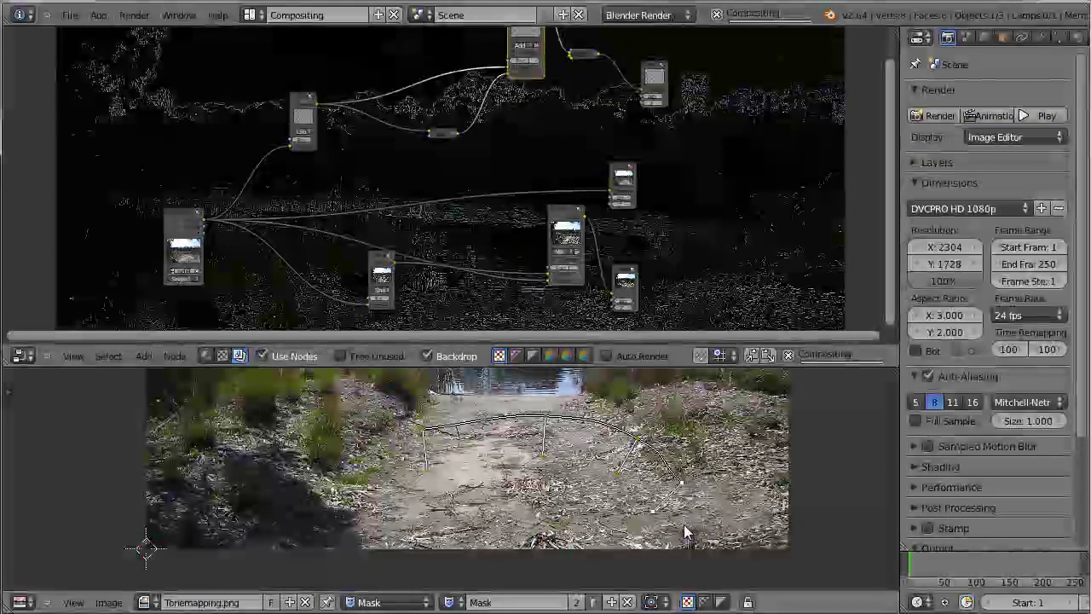
ctrl+click(433, 537)
ctrl+click(376, 529)
ctrl+click(361, 491)
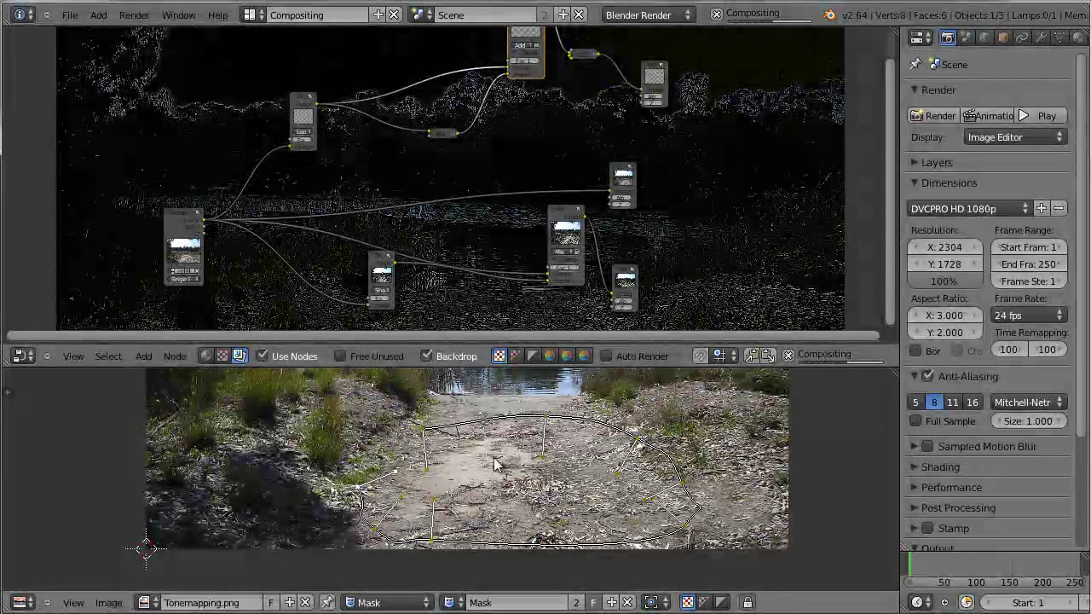
scroll(405, 471, up, 1)
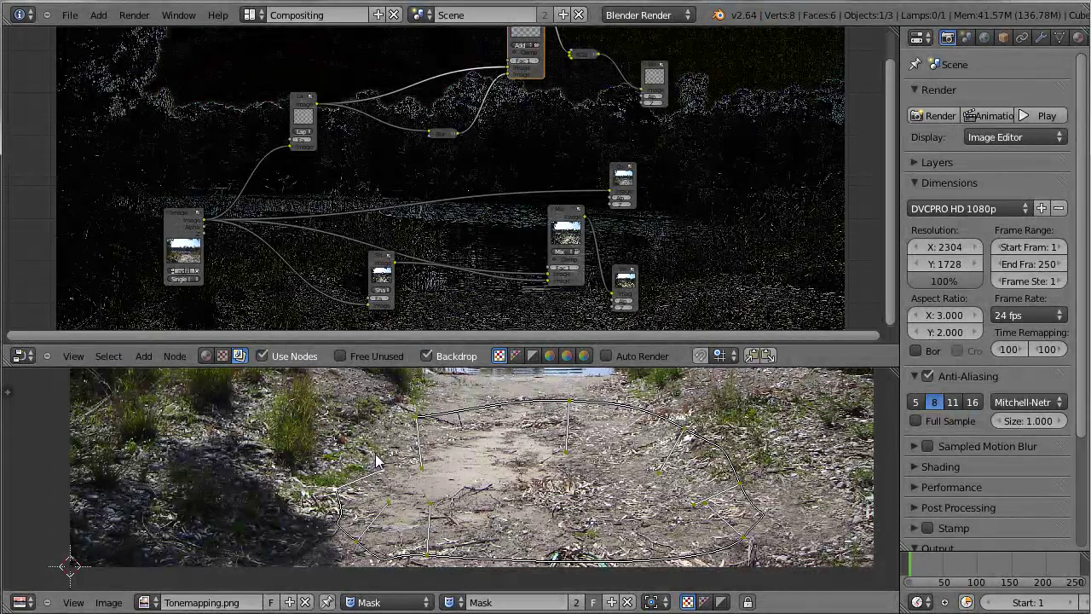
key(alt+c)
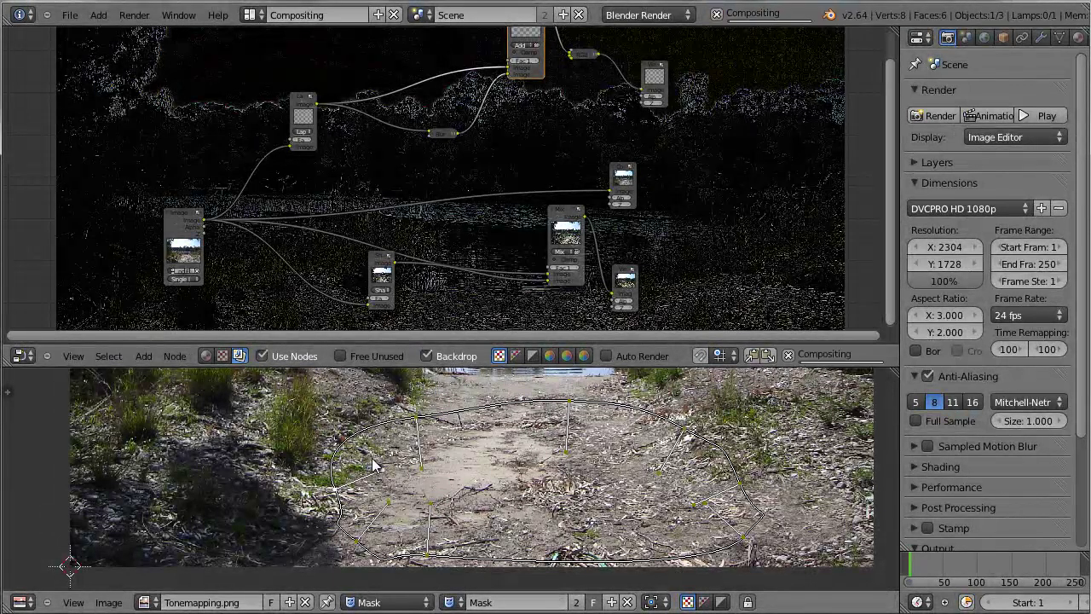
Examine the closed mask outline over the sandy path, including in a maximized image editor
scroll(413, 450, down, 1)
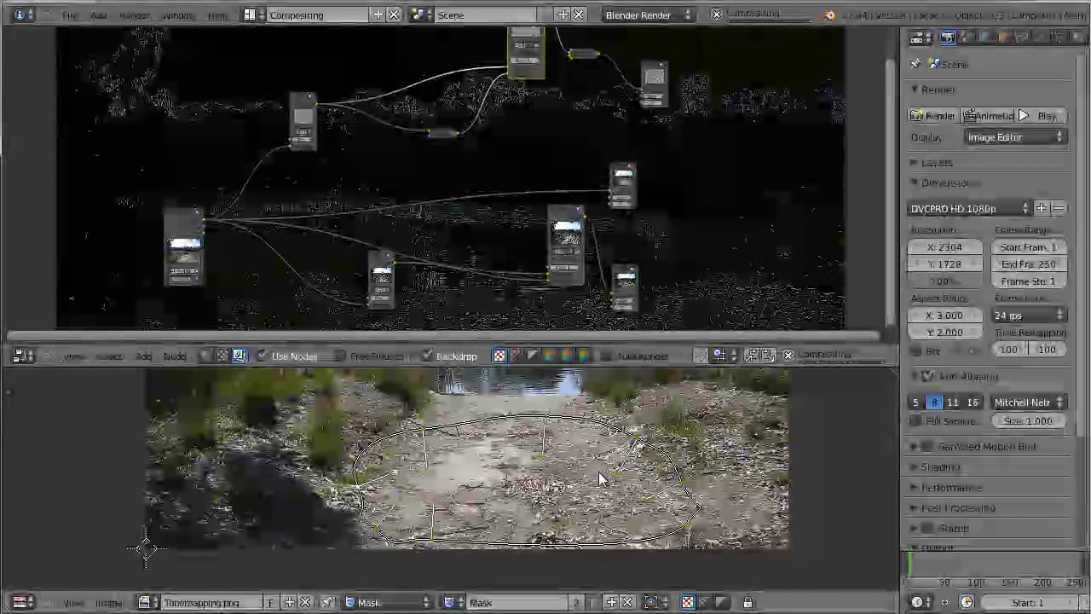
scroll(575, 456, up, 2)
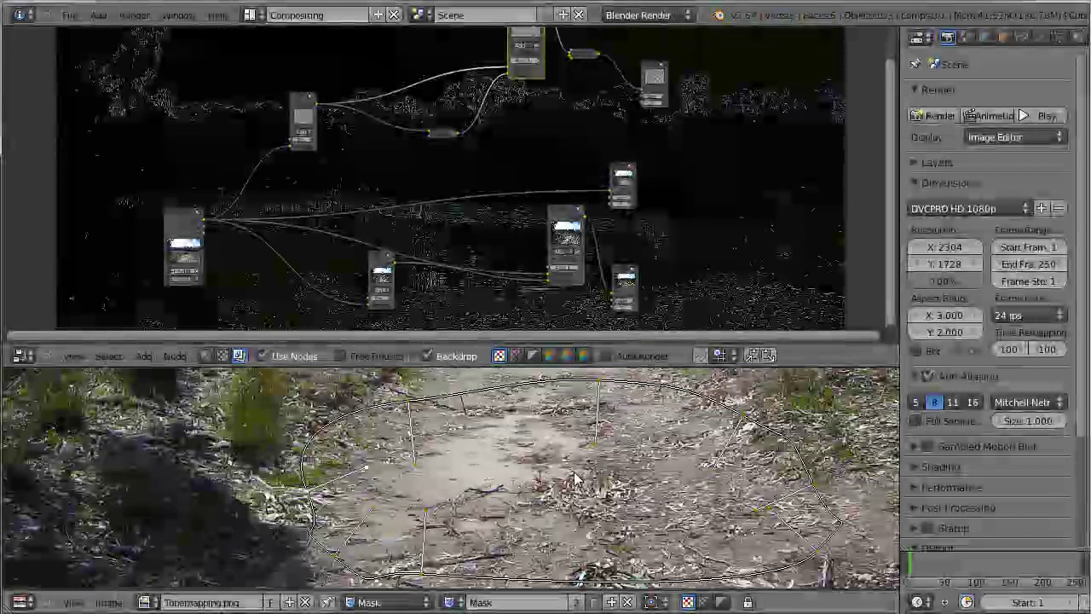
key(shift+space)
scroll(677, 414, down, 3)
middle_drag(696, 444, 712, 512)
scroll(705, 435, up, 3)
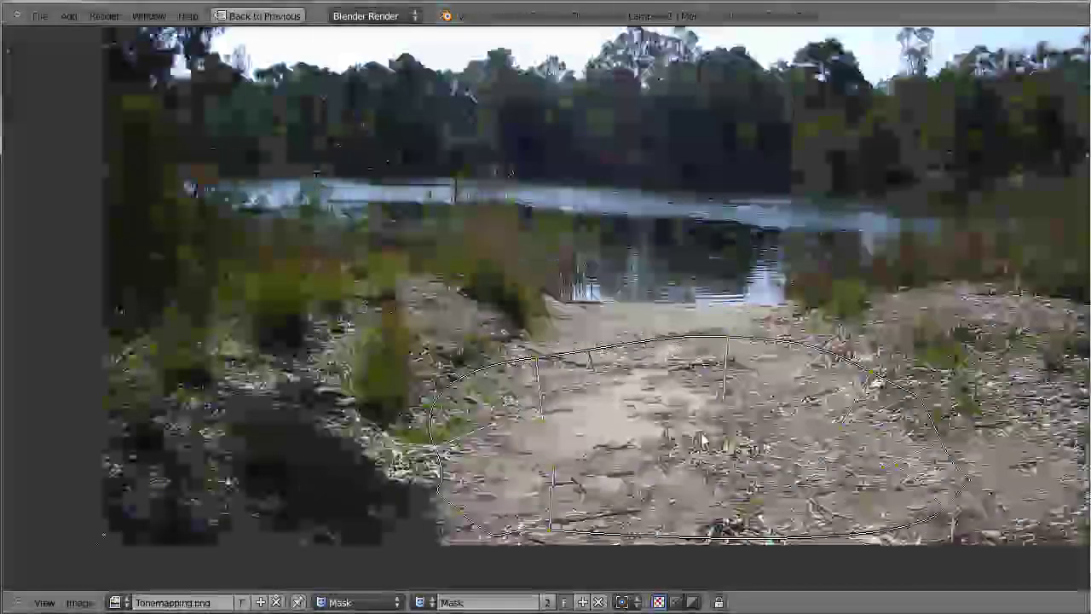
key(shift+space)
middle_drag(600, 497, 639, 443)
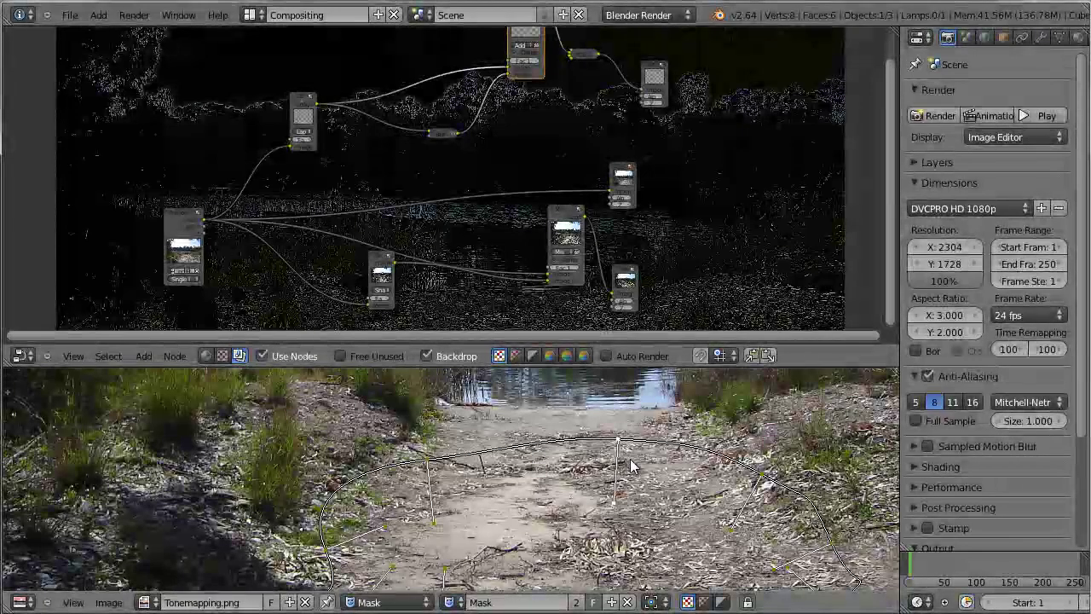
scroll(655, 479, down, 2)
middle_drag(617, 454, 599, 440)
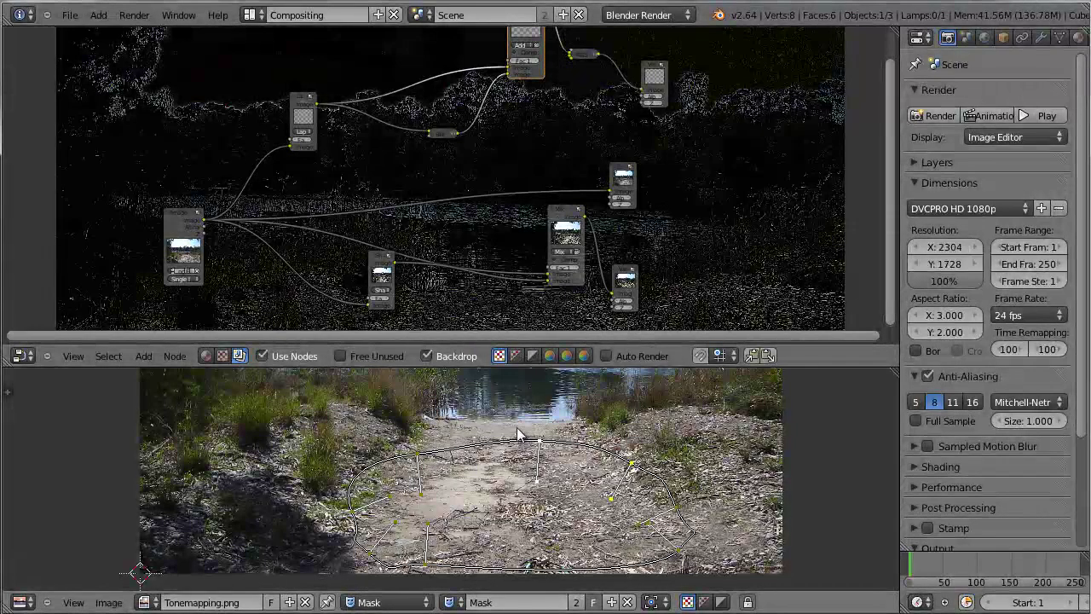
Select the two mask points on the outline's upper-right edge and shift them slightly up and outward
click(675, 512)
right_click(638, 440)
shift+right_click(631, 463)
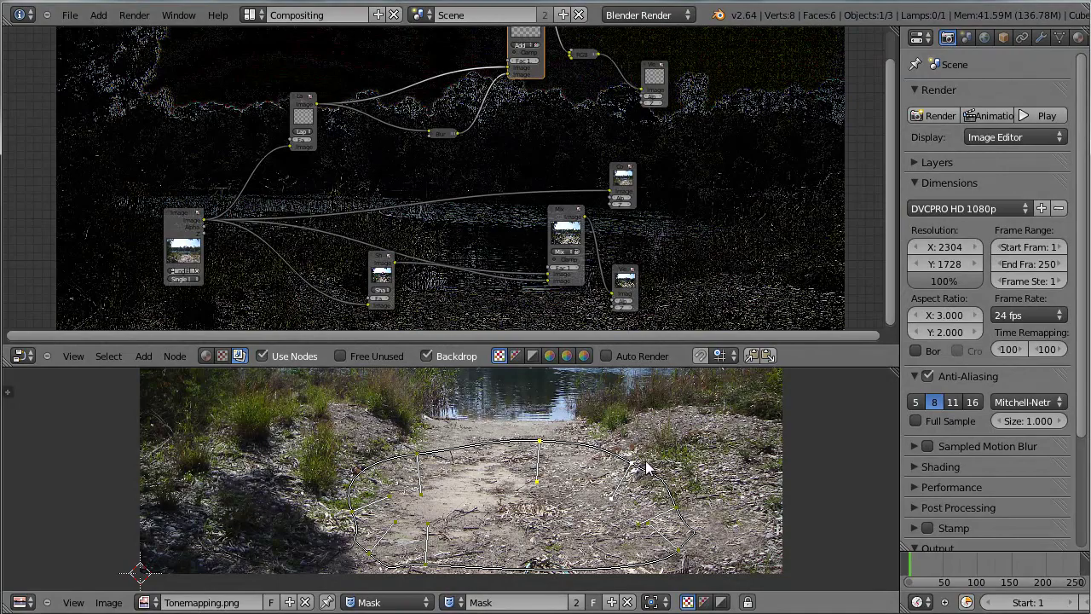
key(g)
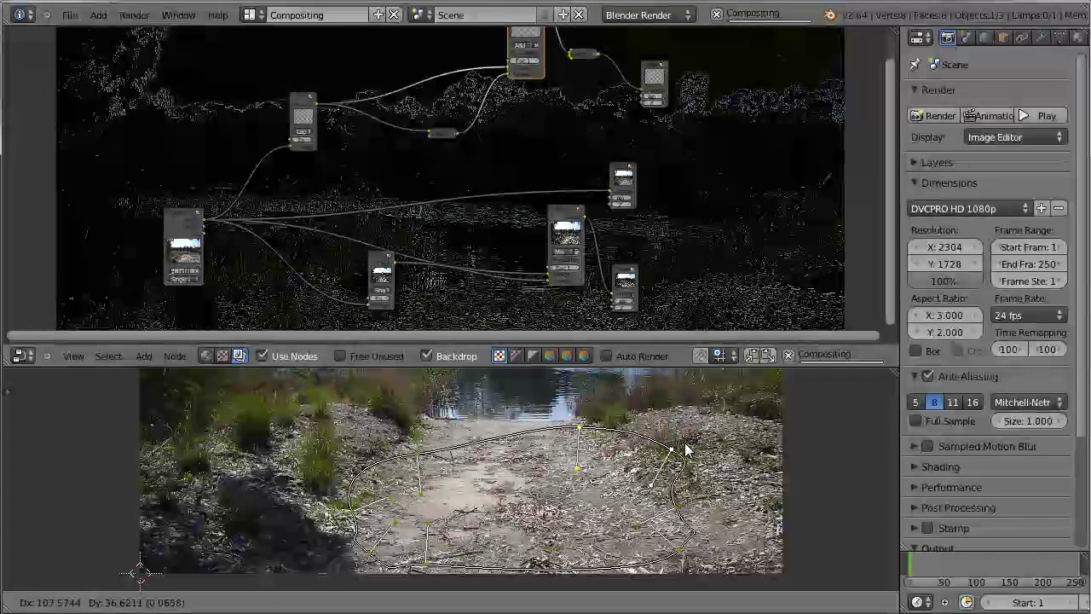
click(631, 461)
scroll(710, 490, down, 2)
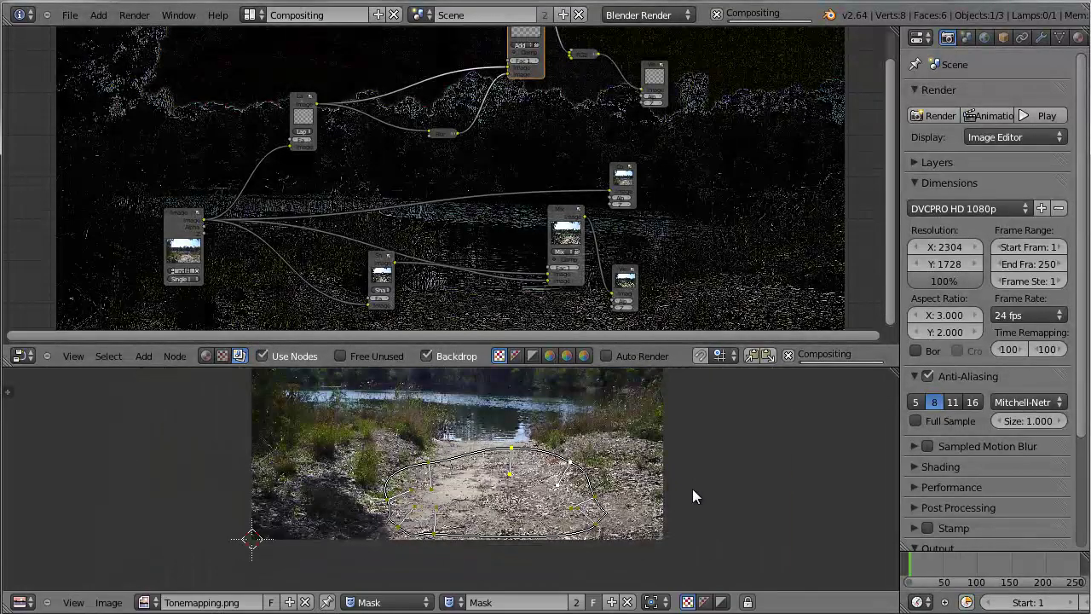
middle_drag(671, 482, 717, 463)
scroll(713, 473, up, 2)
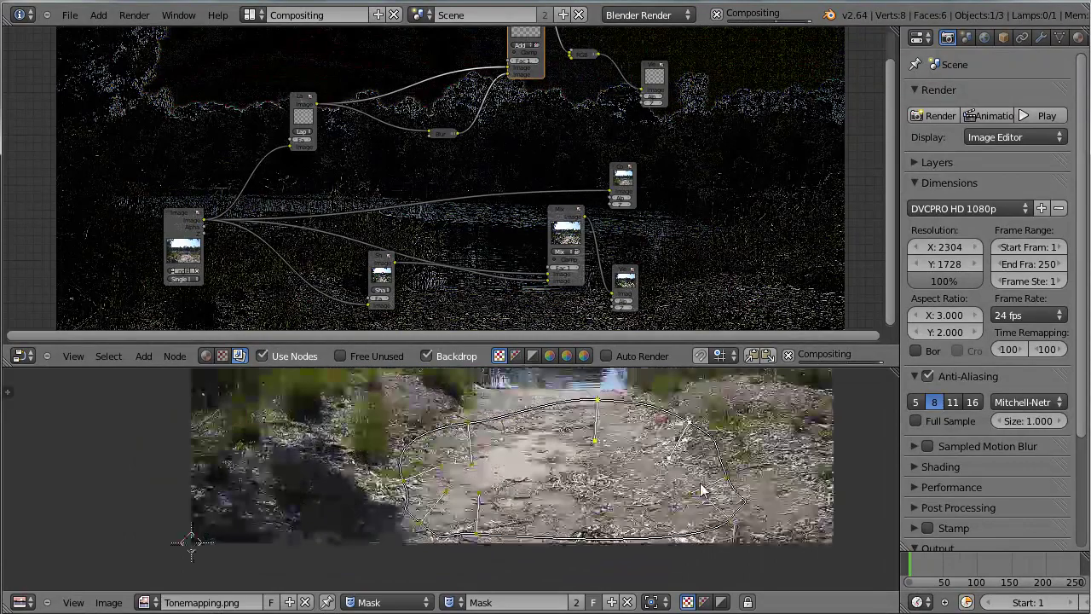
middle_drag(674, 464, 648, 491)
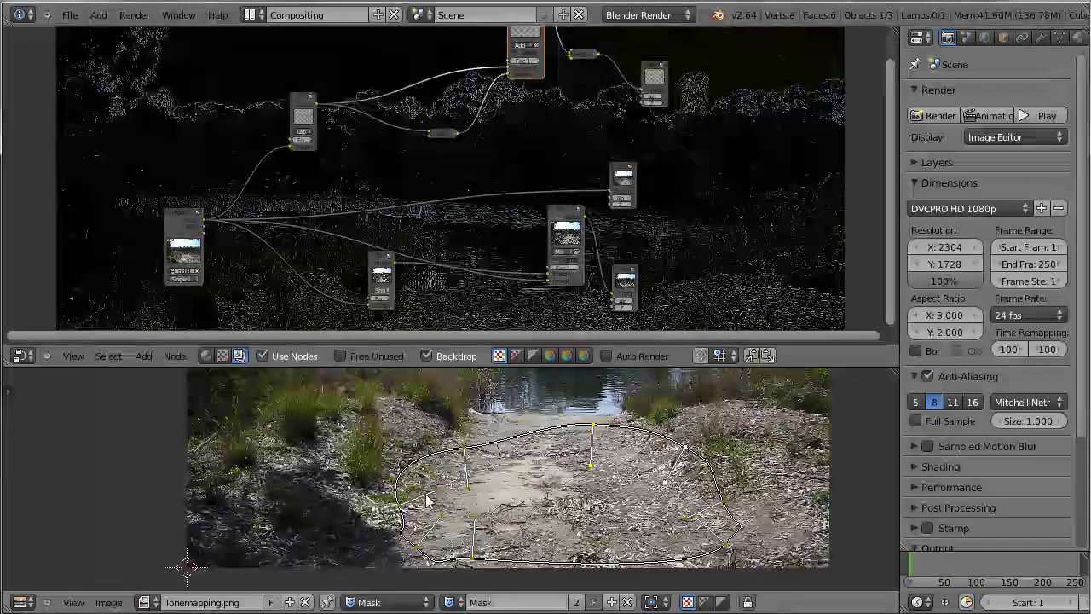
Maximize the node editor and move the edge mask's Viewer node farther to the right of the RGB Curves node
key(ctrl+Up)
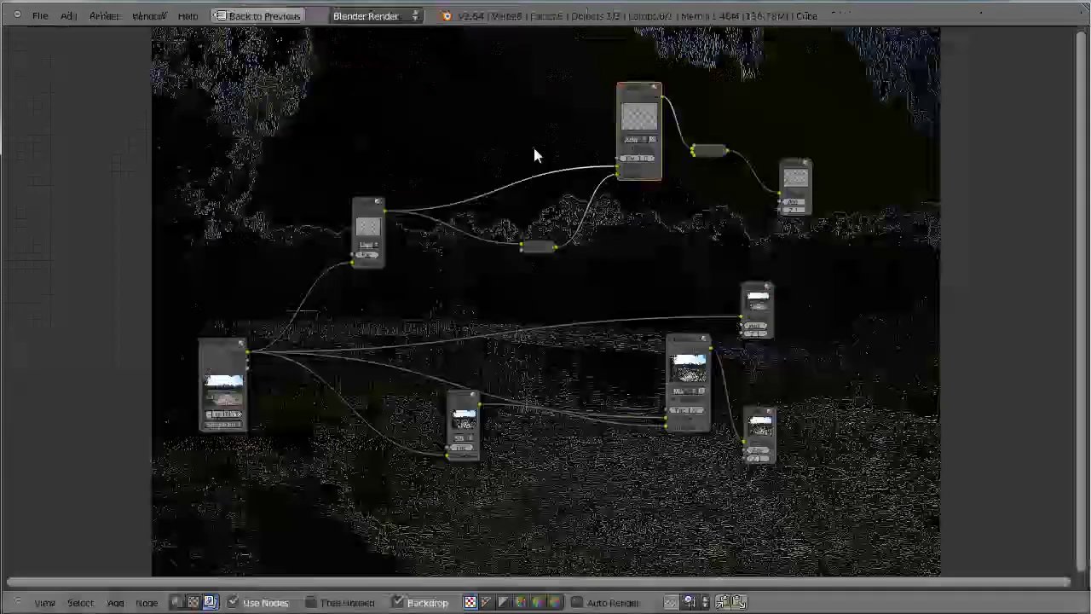
scroll(682, 239, up, 3)
drag(701, 260, 818, 201)
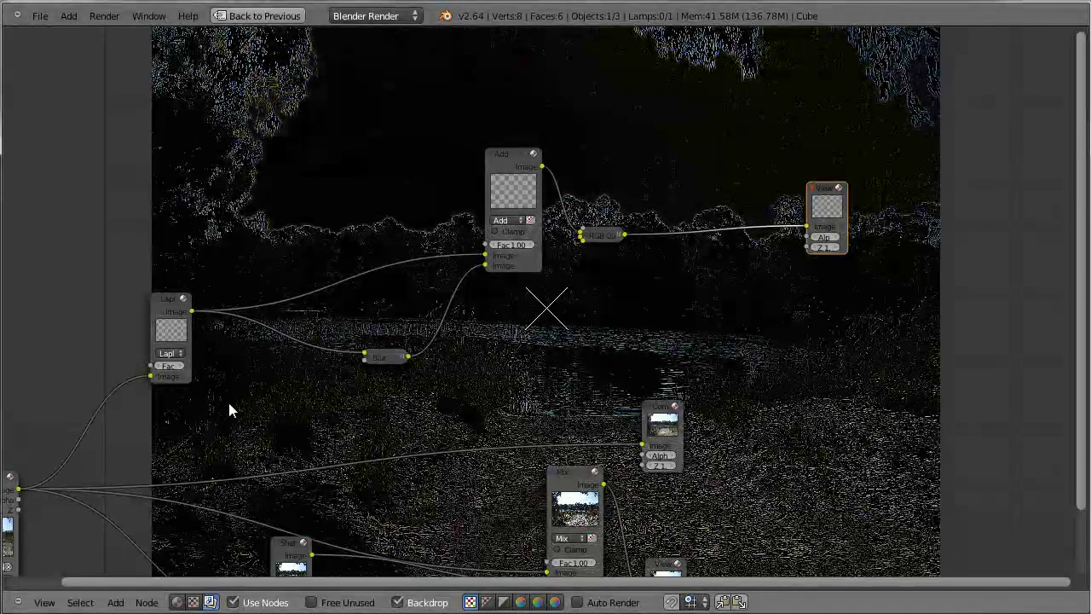
middle_drag(456, 394, 596, 349)
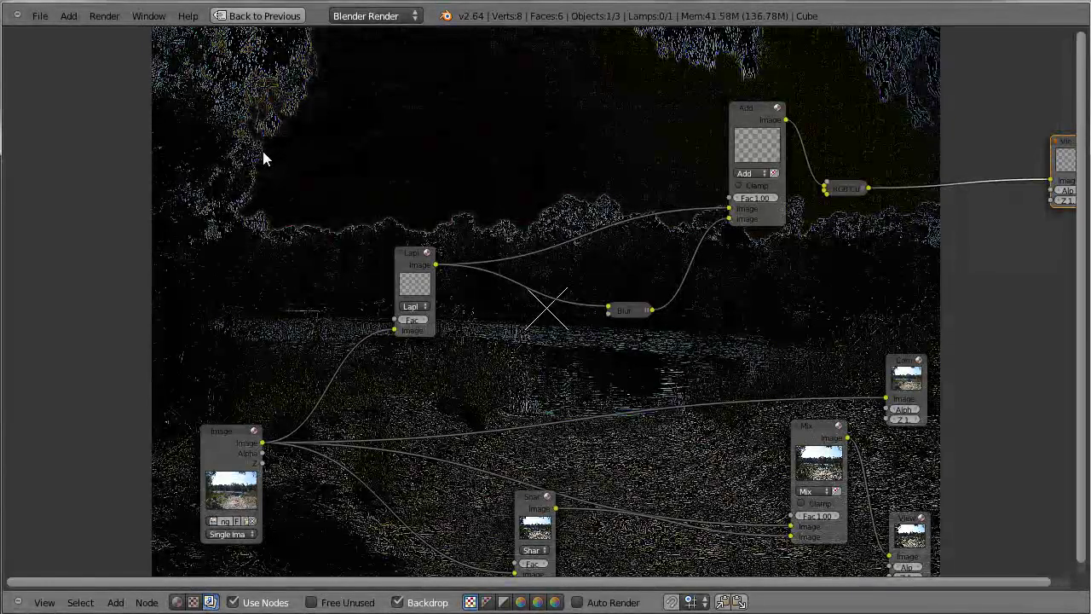
Add a Mask input node, assign the drawn mask "Mask" to it, and place it above and left of the Laplace node
key(shift+a)
mouse_move(254, 116)
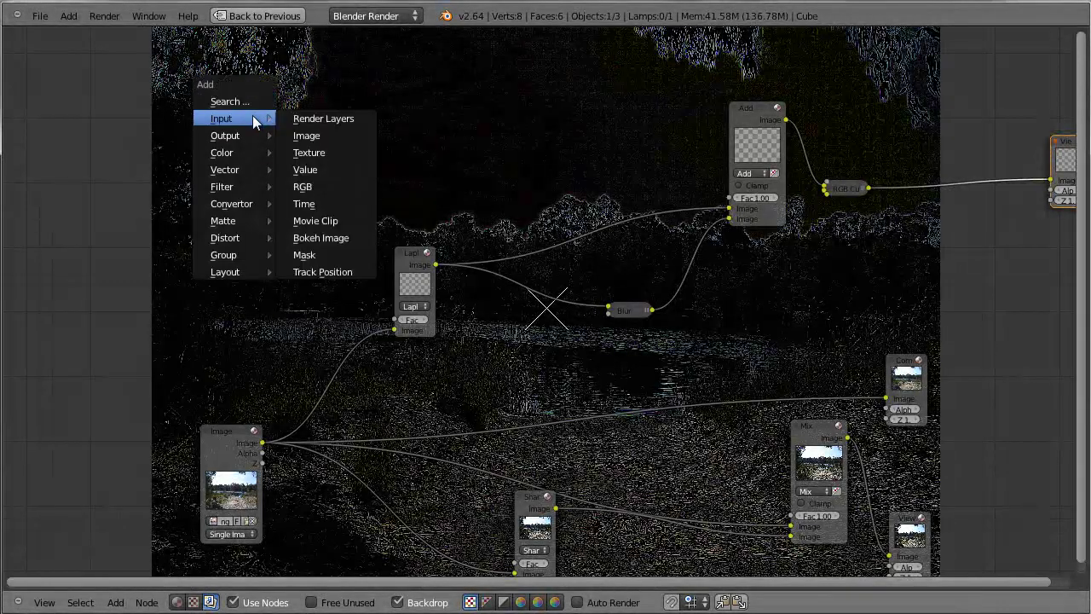
click(341, 255)
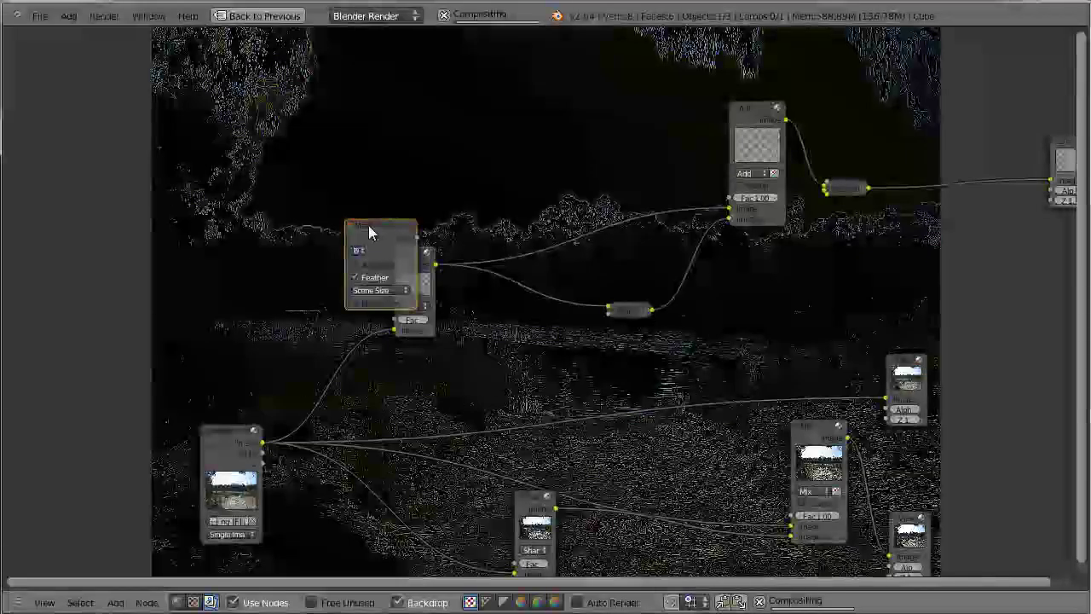
scroll(300, 149, up, 3)
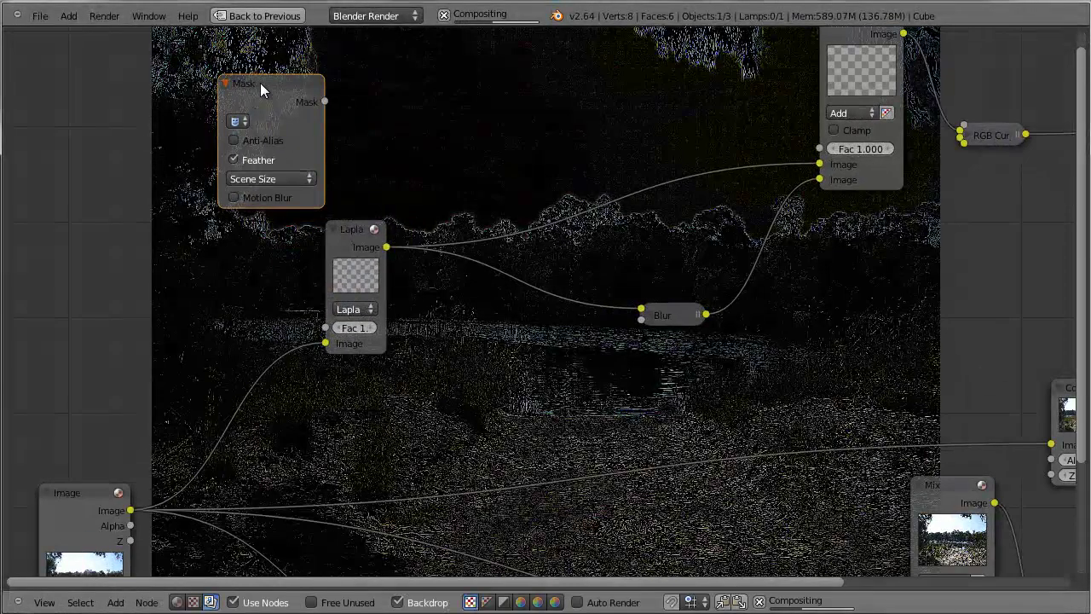
click(240, 153)
click(235, 156)
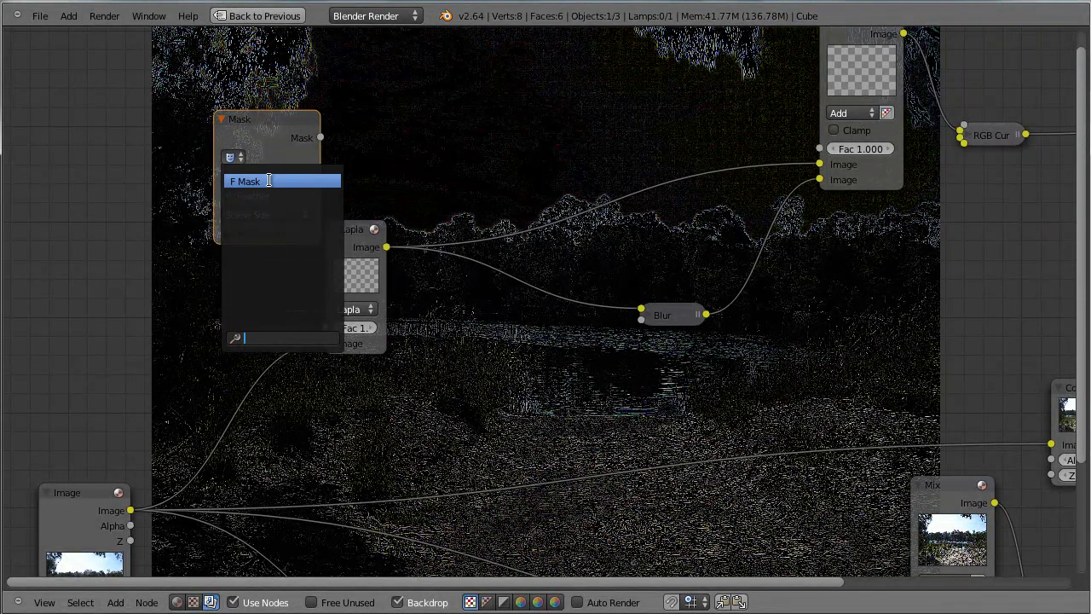
click(271, 181)
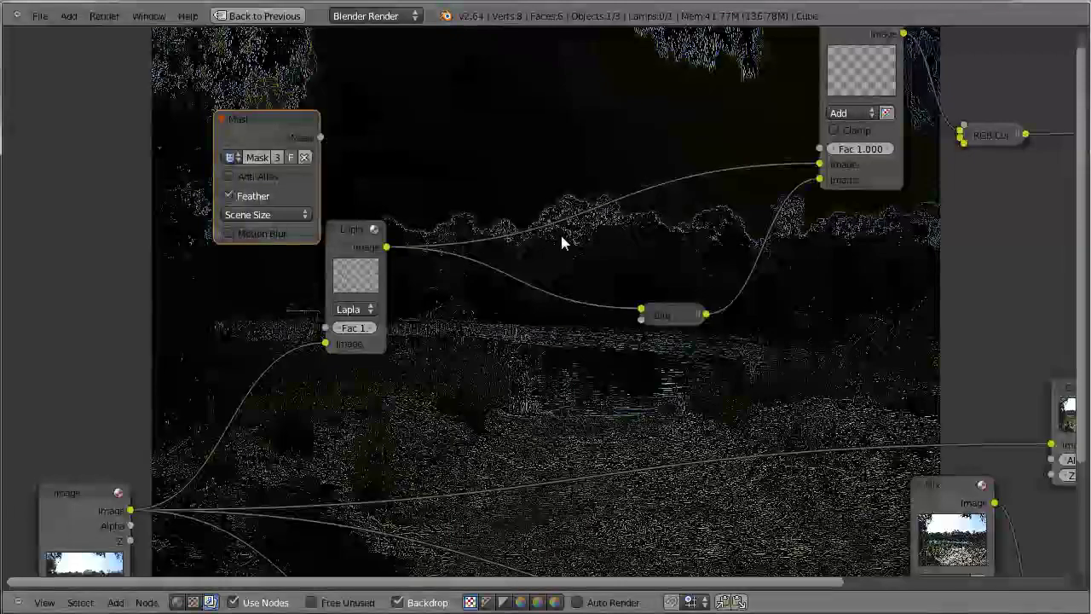
drag(273, 122, 129, 118)
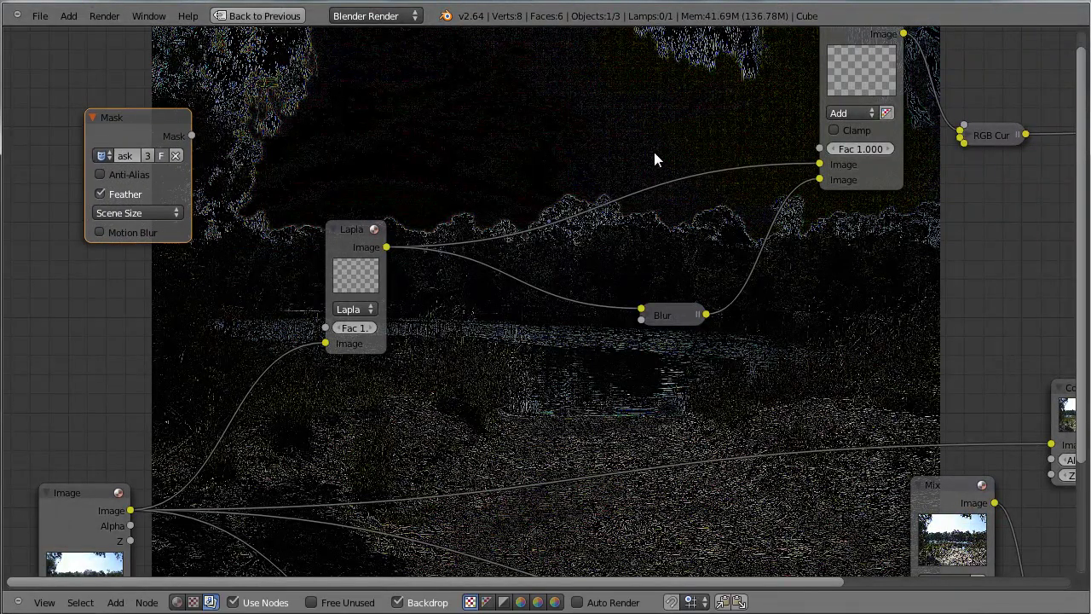
Rearrange the upper node chain by lowering the RGB Curves node slightly and moving the Add node closer to the Laplace node
middle_drag(658, 162, 426, 205)
drag(790, 225, 787, 250)
drag(659, 106, 554, 125)
scroll(697, 340, down, 2)
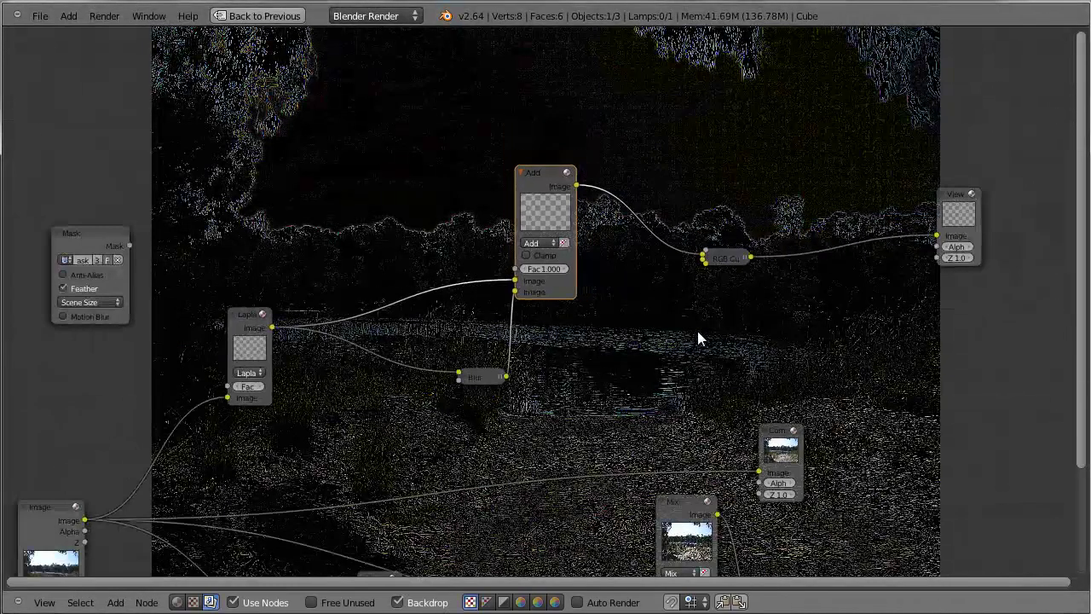
Insert a Mix node between RGB Curves and its Viewer, and set the node's second image color to black
middle_drag(697, 339, 602, 322)
key(shift+a)
mouse_move(736, 237)
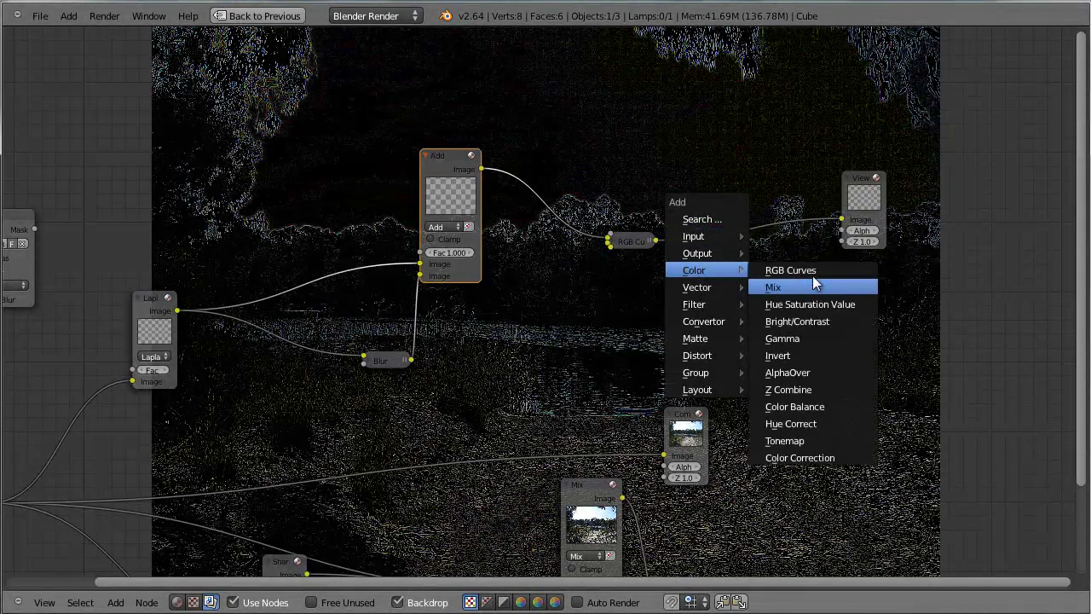
click(741, 287)
key(g)
click(713, 211)
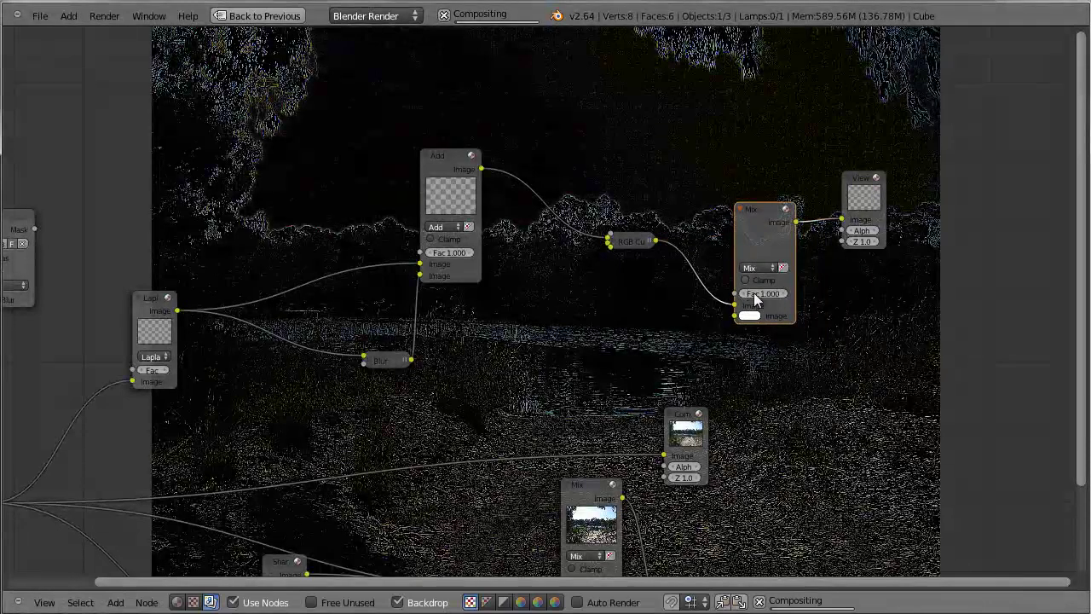
click(754, 341)
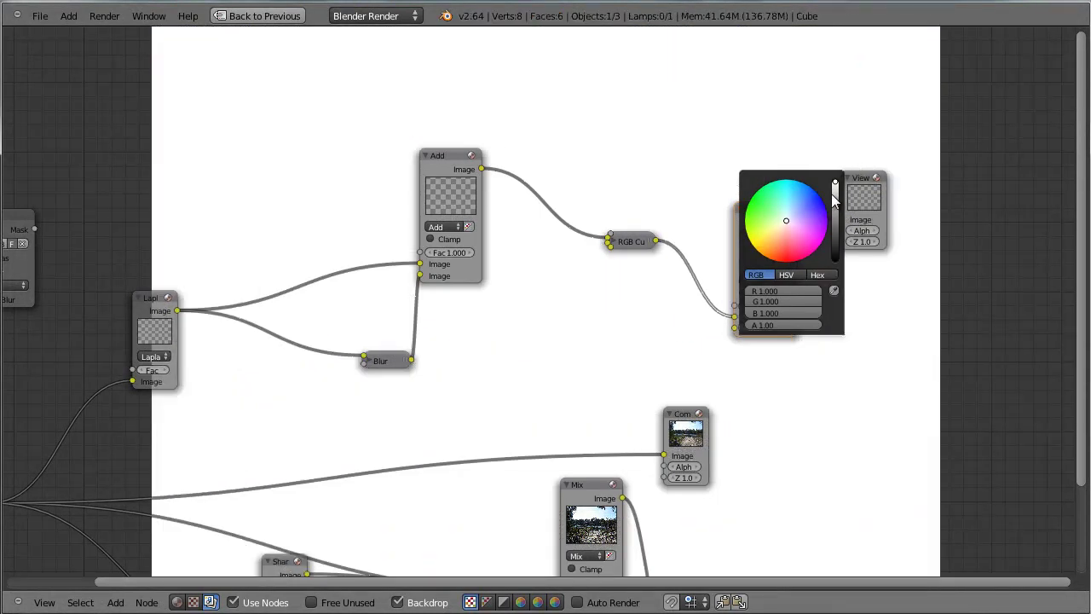
drag(836, 181, 835, 275)
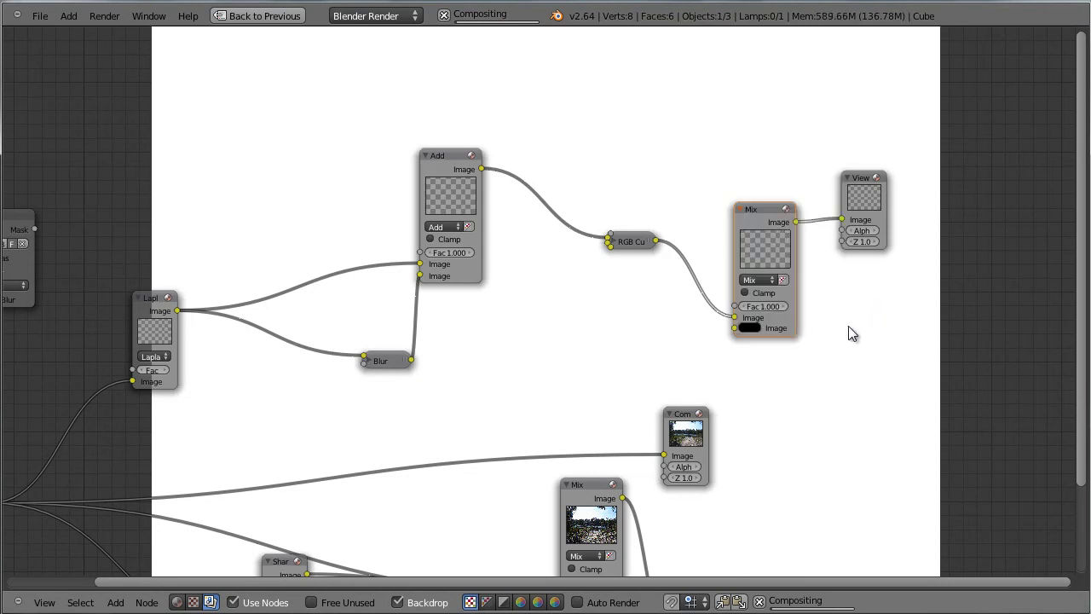
Move the Mask node closer above the Laplace node and connect its output to the factor input of the Mix node
scroll(589, 363, down, 1)
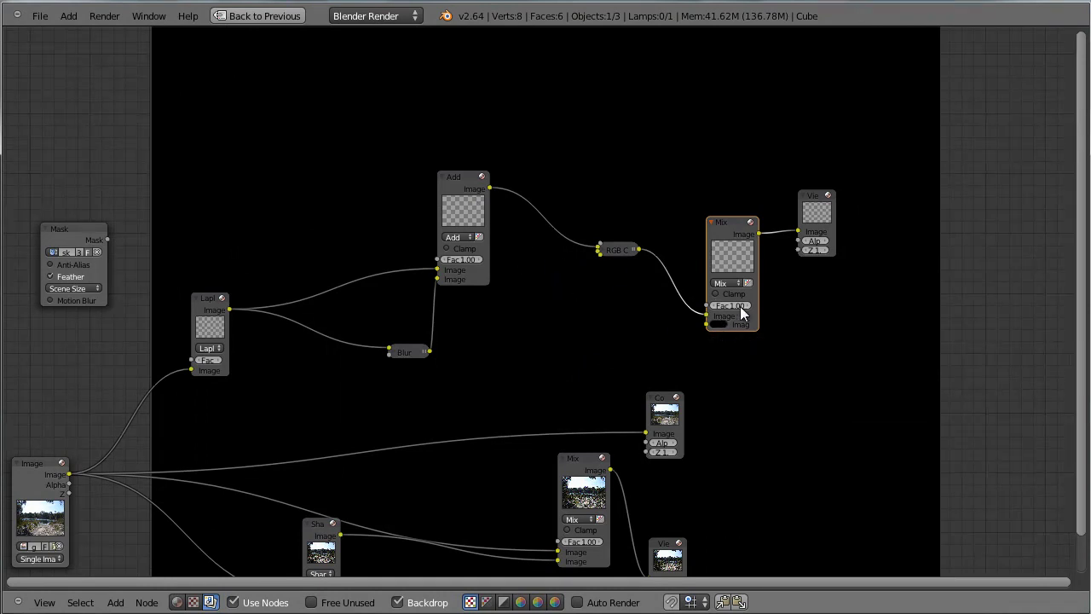
scroll(786, 384, up, 1)
scroll(569, 353, down, 1)
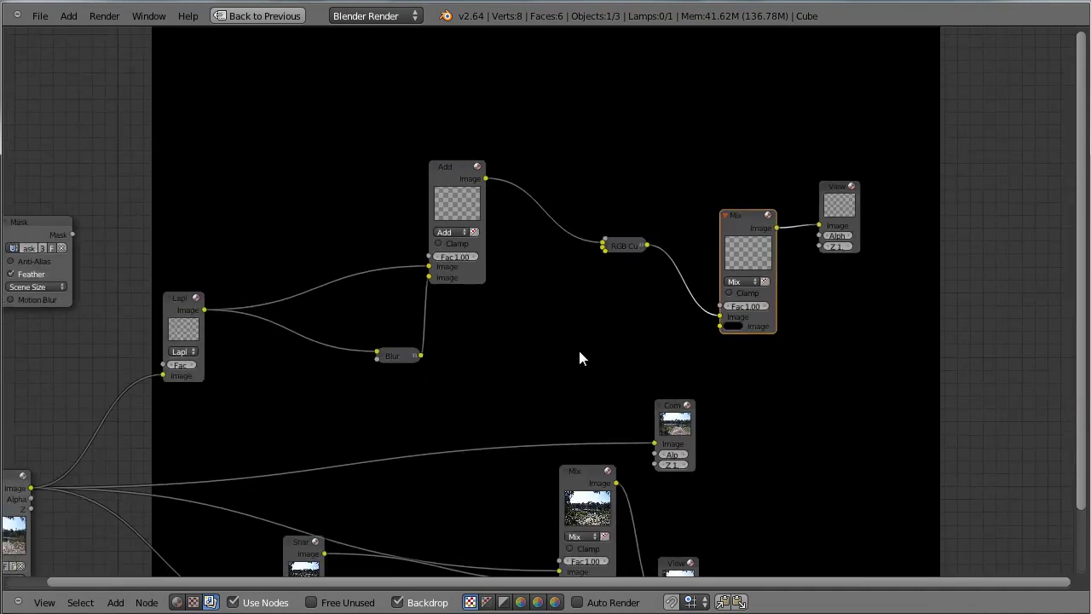
middle_drag(568, 353, 693, 318)
drag(181, 189, 834, 275)
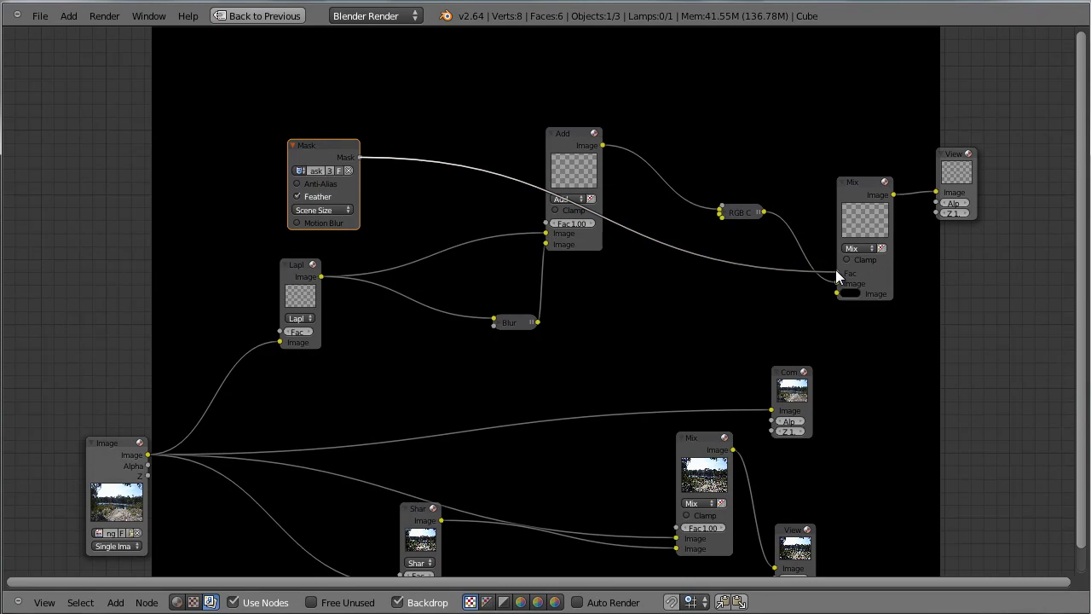
drag(836, 270, 836, 272)
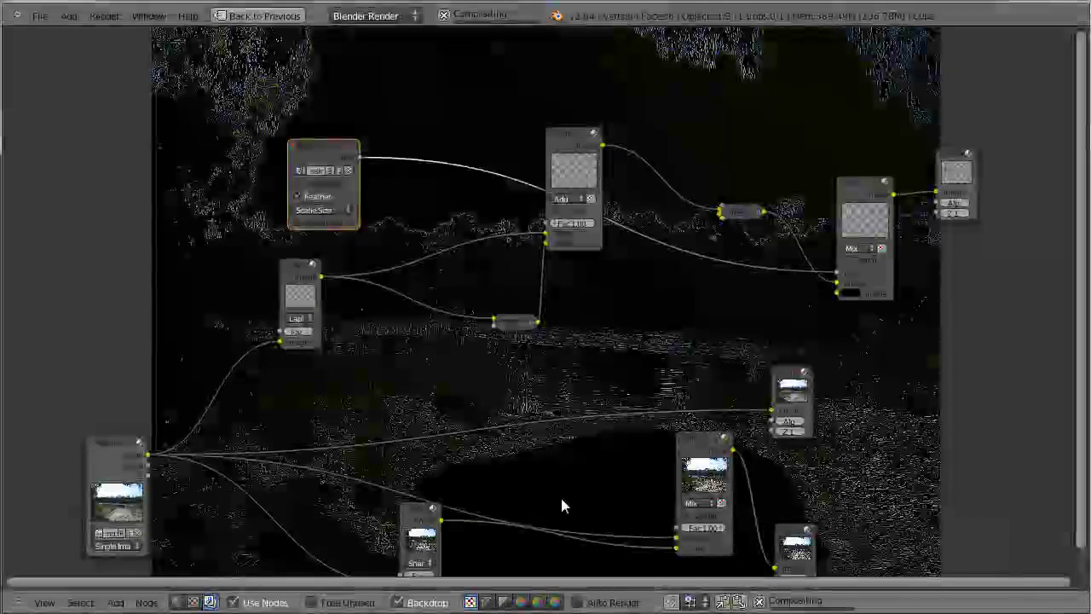
Adjust the feather at the upper point of the mask outline over the path with Shrink/Fatten
middle_drag(583, 504, 512, 345)
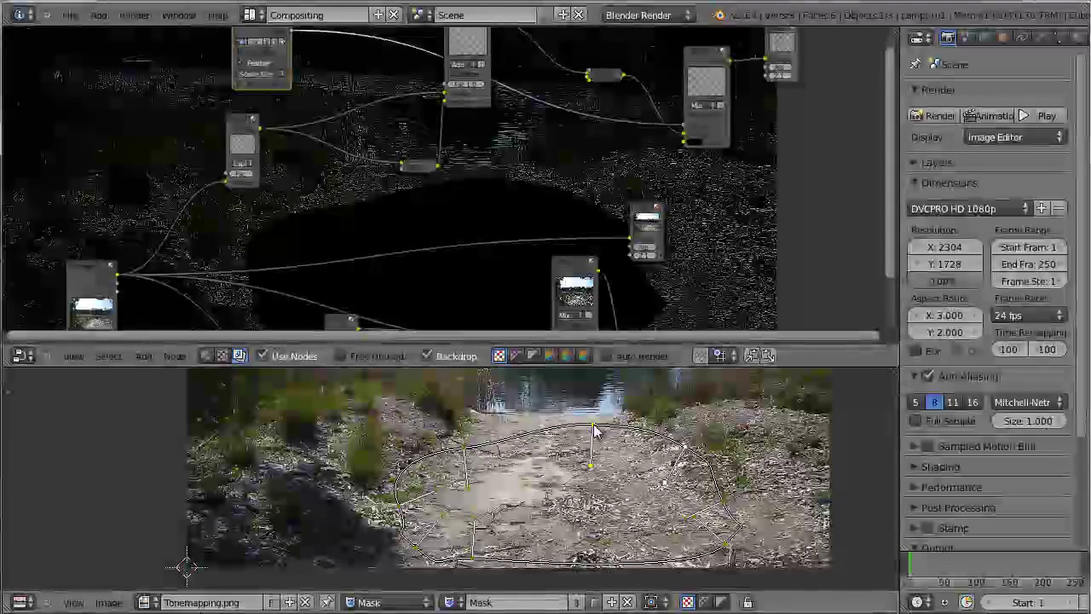
key(alt+s)
shift+drag(587, 453, 593, 449)
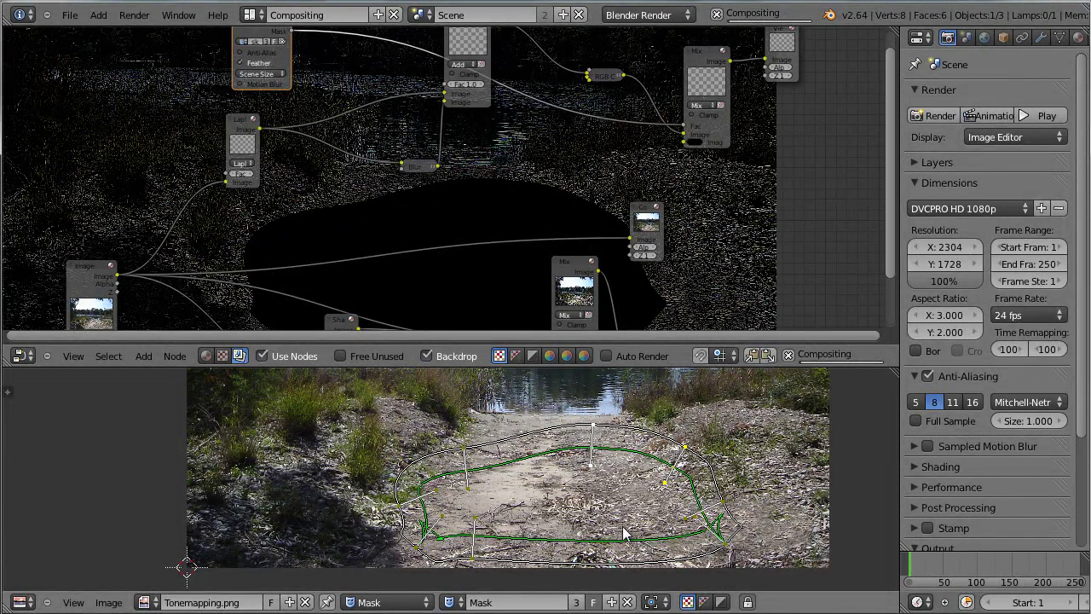
Keep the Mask node's Feather option enabled and move the node farther up and left of the Laplace node
middle_drag(499, 134, 659, 265)
scroll(490, 200, up, 3)
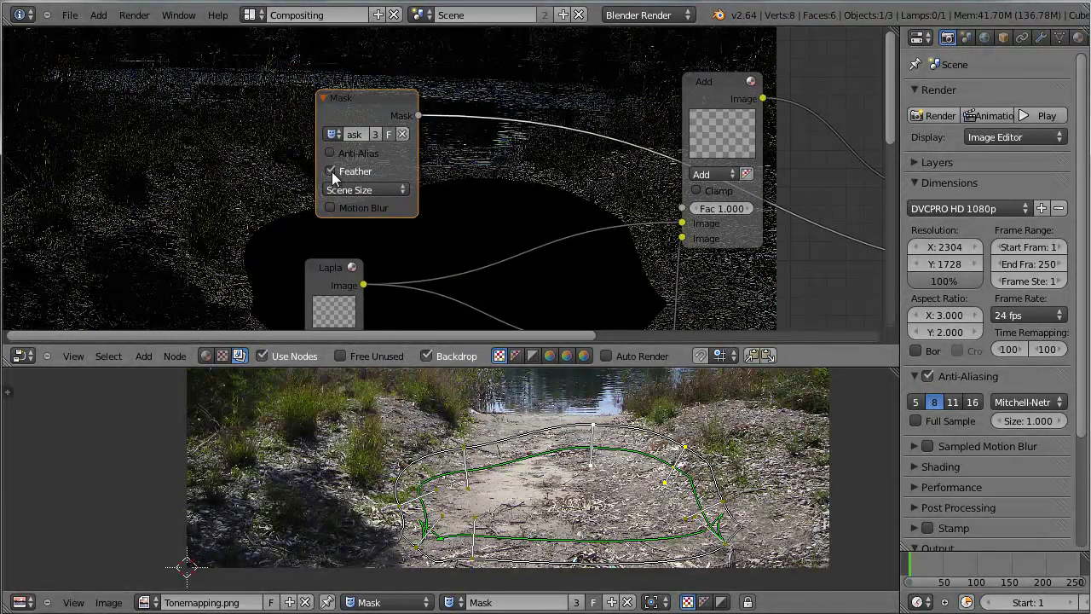
click(331, 173)
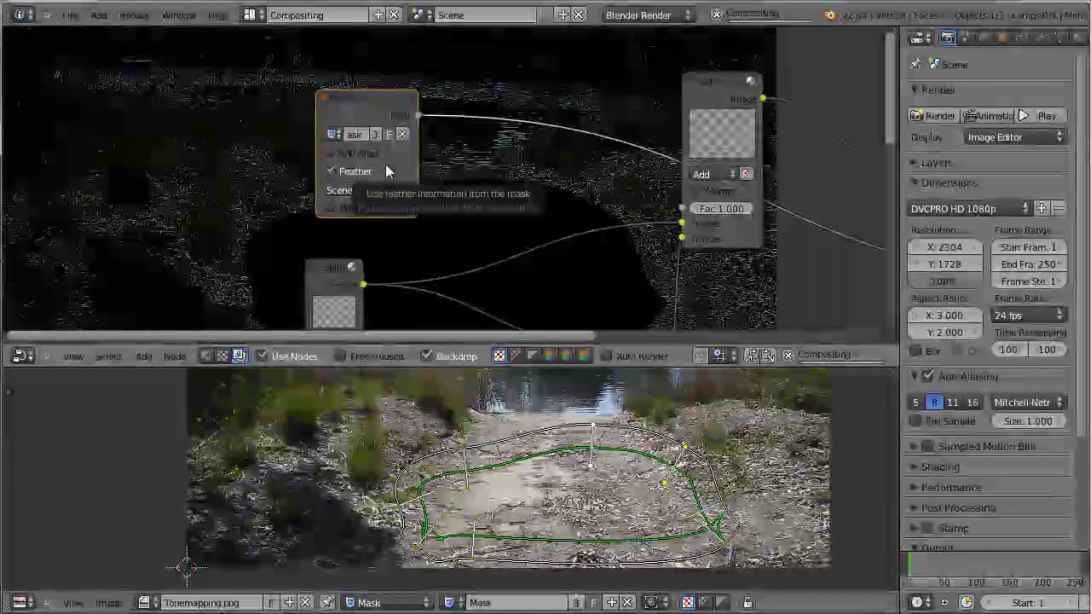
drag(337, 96, 256, 77)
scroll(570, 222, down, 3)
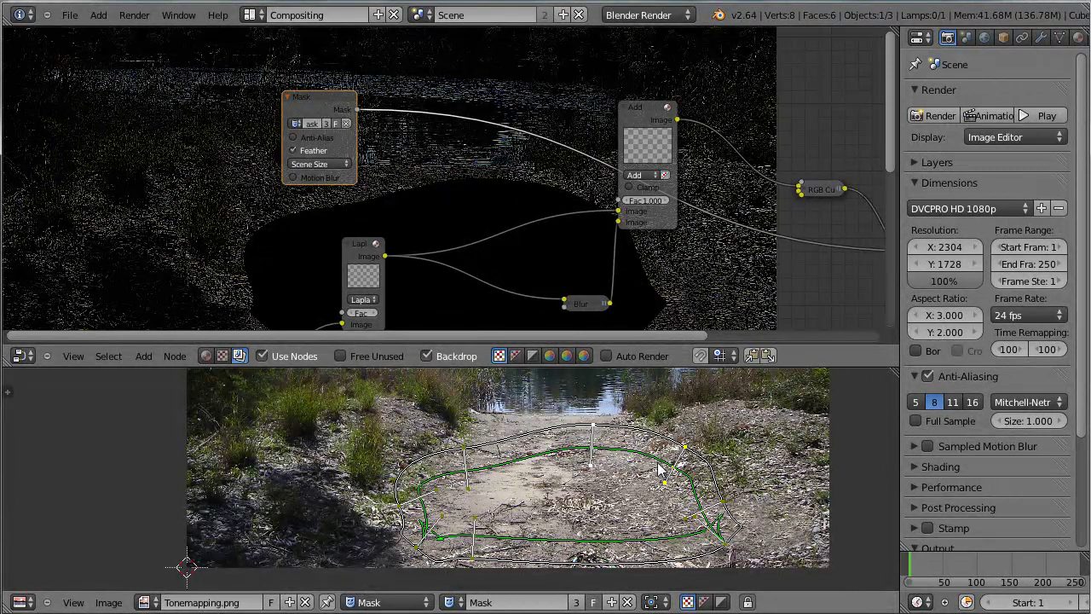
Try different feather widths on the upper and right-hand points of the mask outline with Shrink/Fatten
key(alt+s)
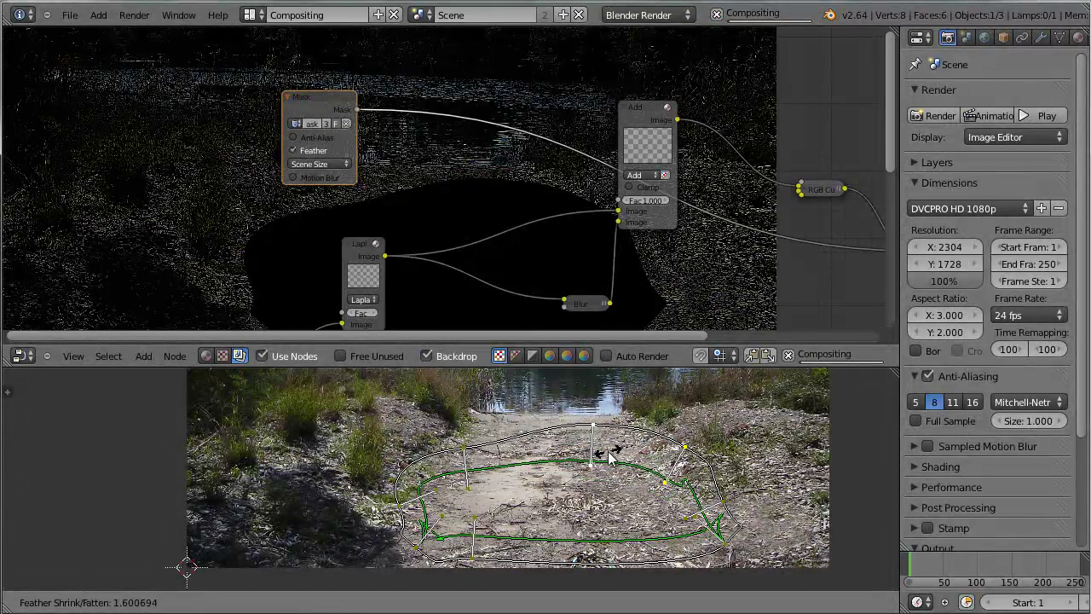
click(614, 464)
key(a)
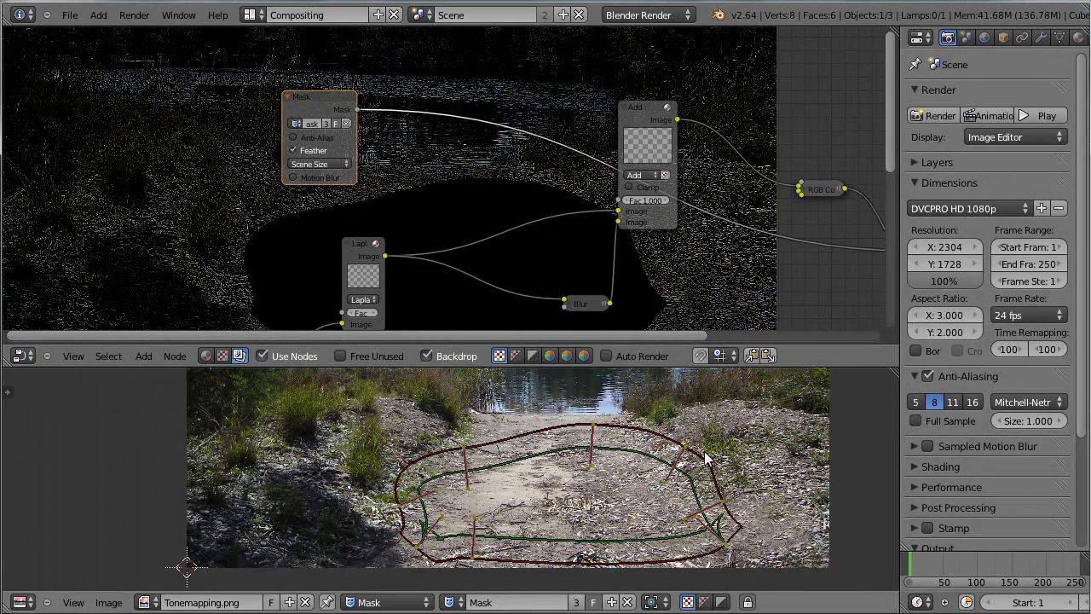
key(a)
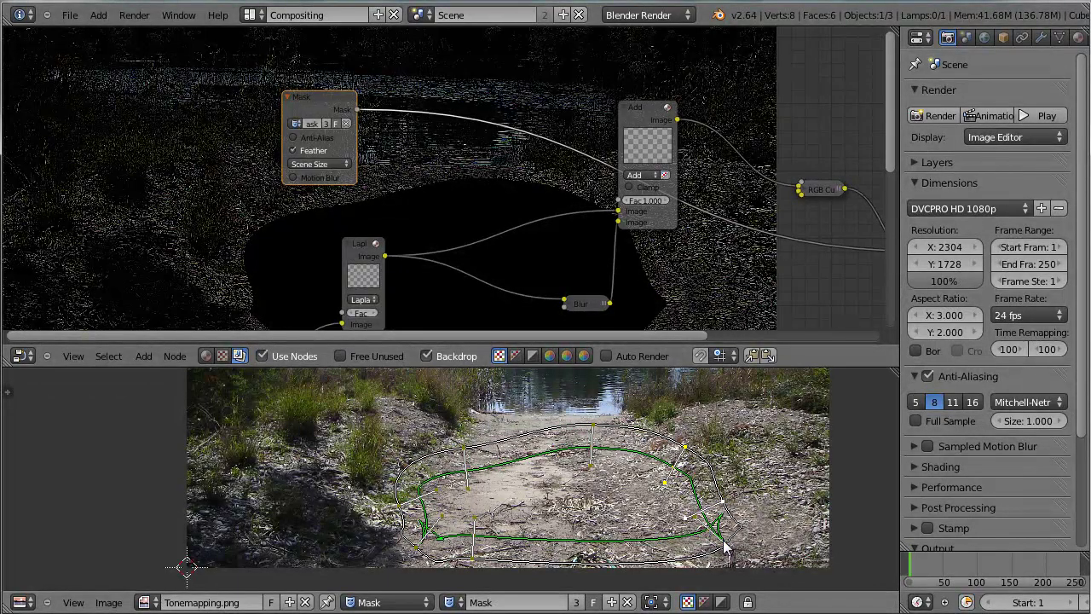
key(alt+s)
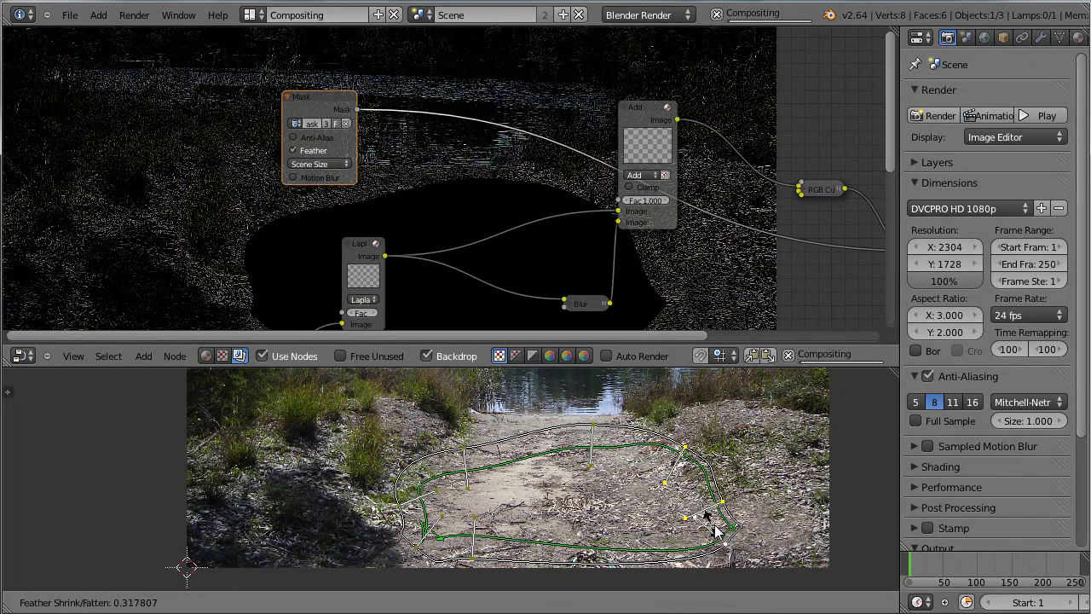
click(725, 542)
Select the point on the left edge of the mask outline and adjust its feather with Shrink/Fatten
scroll(537, 477, up, 4)
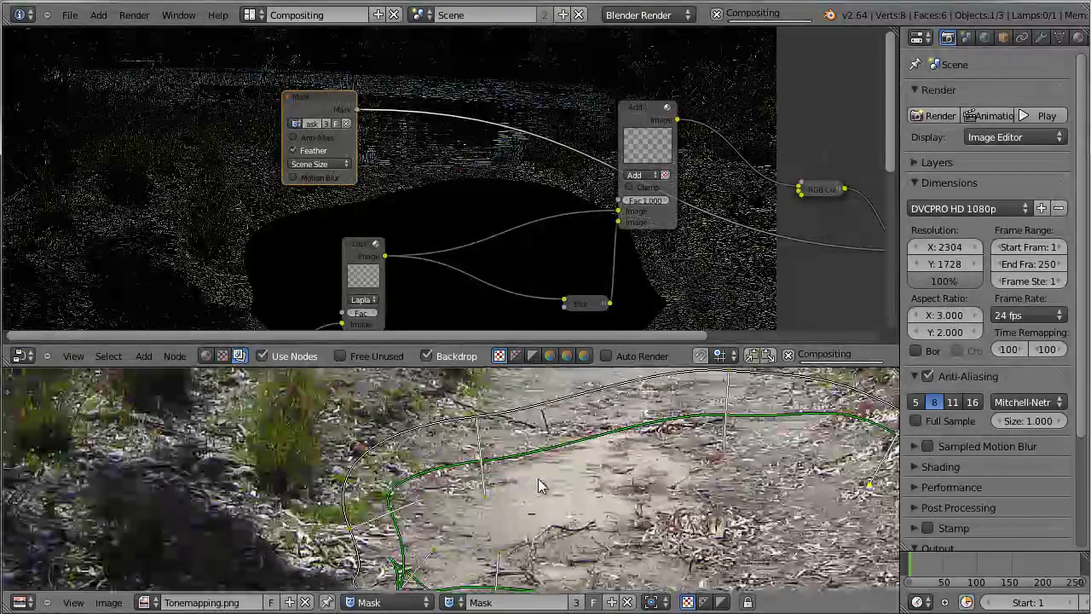
right_drag(349, 530, 430, 456)
right_click(466, 430)
key(alt+s)
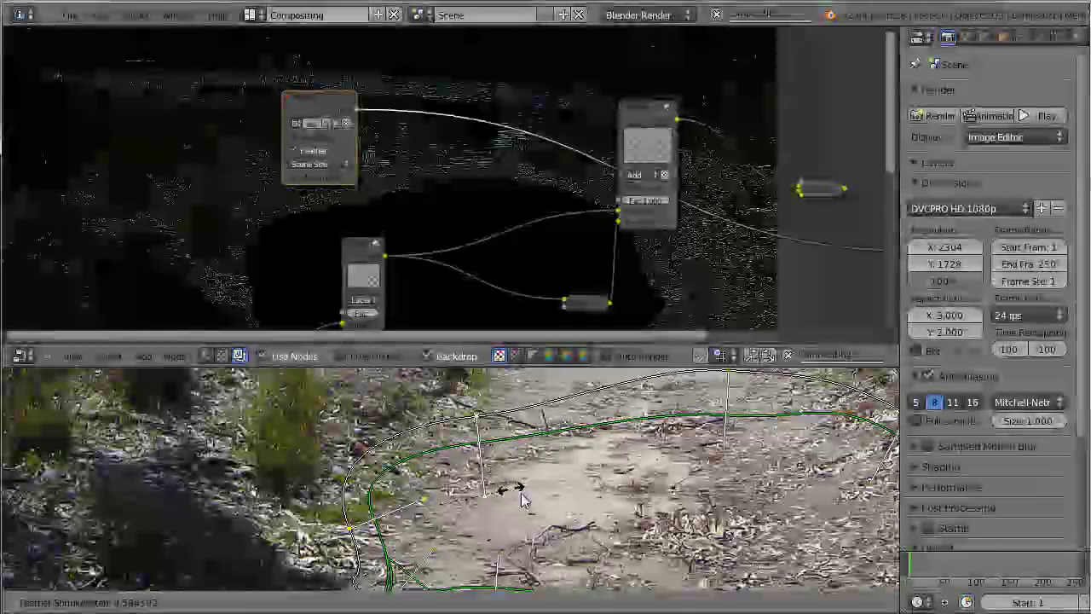
click(588, 522)
Pick Scene Size as the Mask node's size source and enable its Anti-Alias option
scroll(414, 176, down, 2)
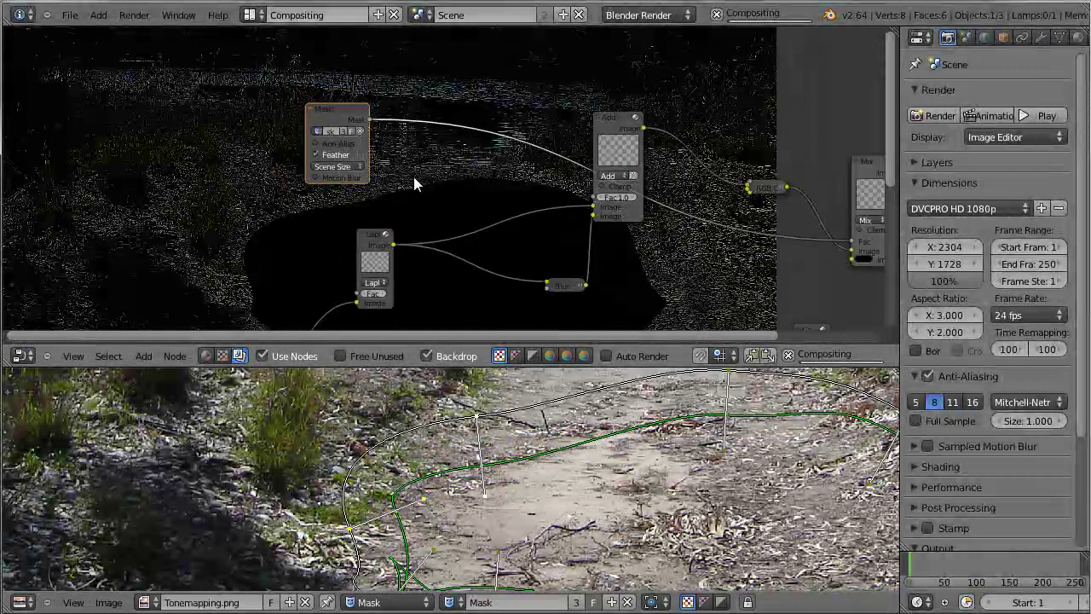
middle_drag(679, 272, 704, 255)
scroll(316, 150, up, 5)
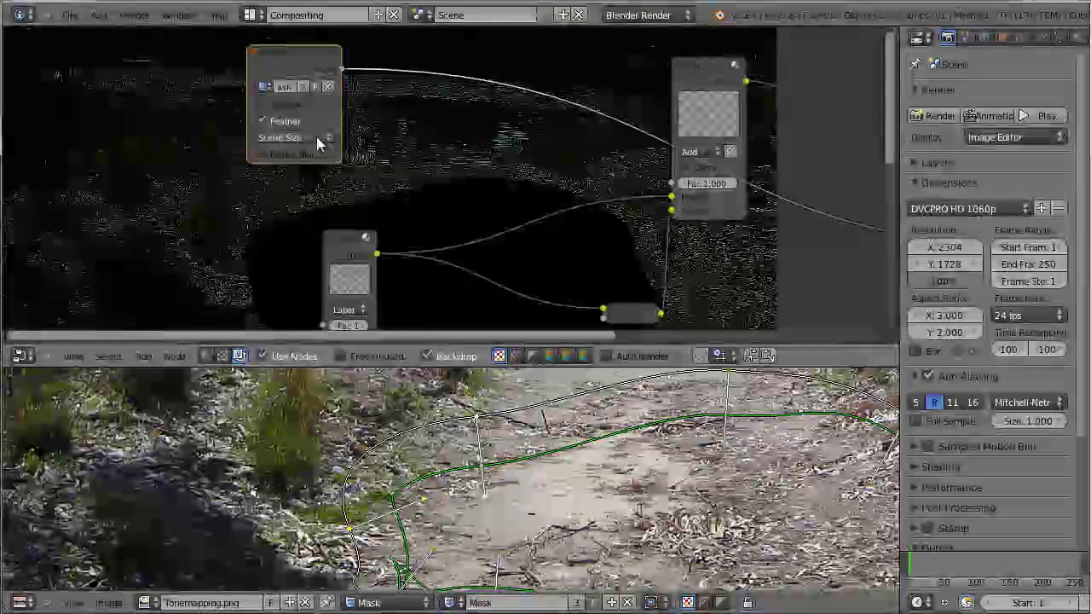
click(316, 137)
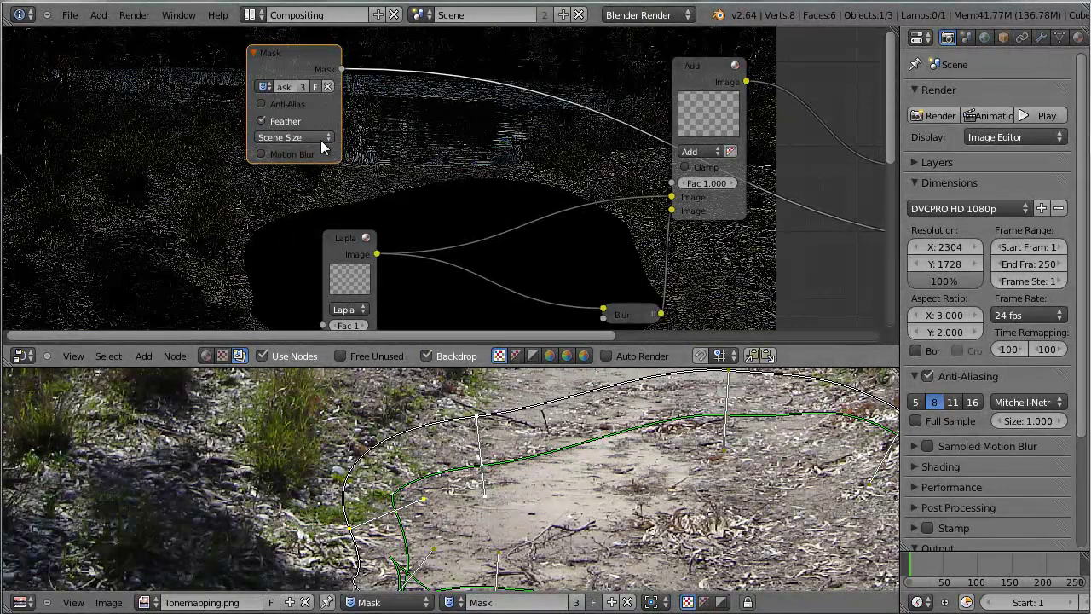
click(323, 134)
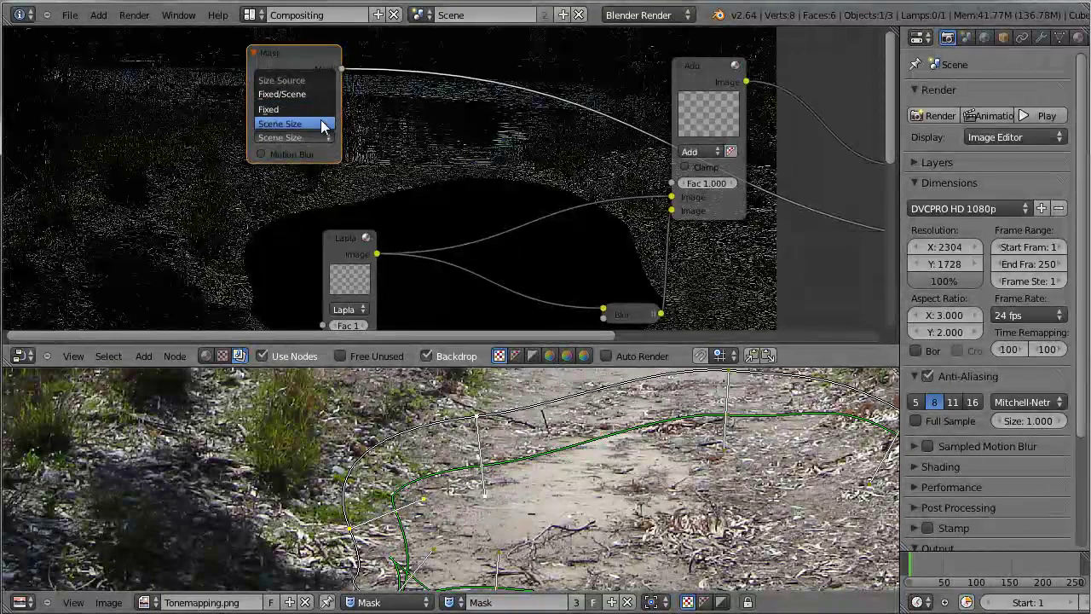
click(322, 124)
key(Home)
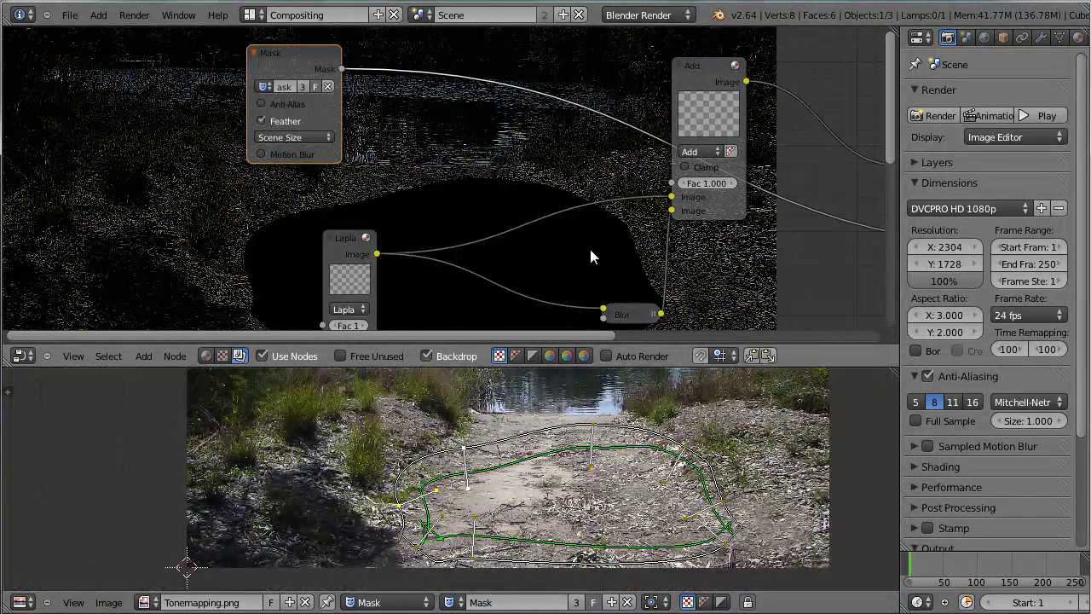
scroll(234, 106, up, 1)
scroll(221, 99, up, 1)
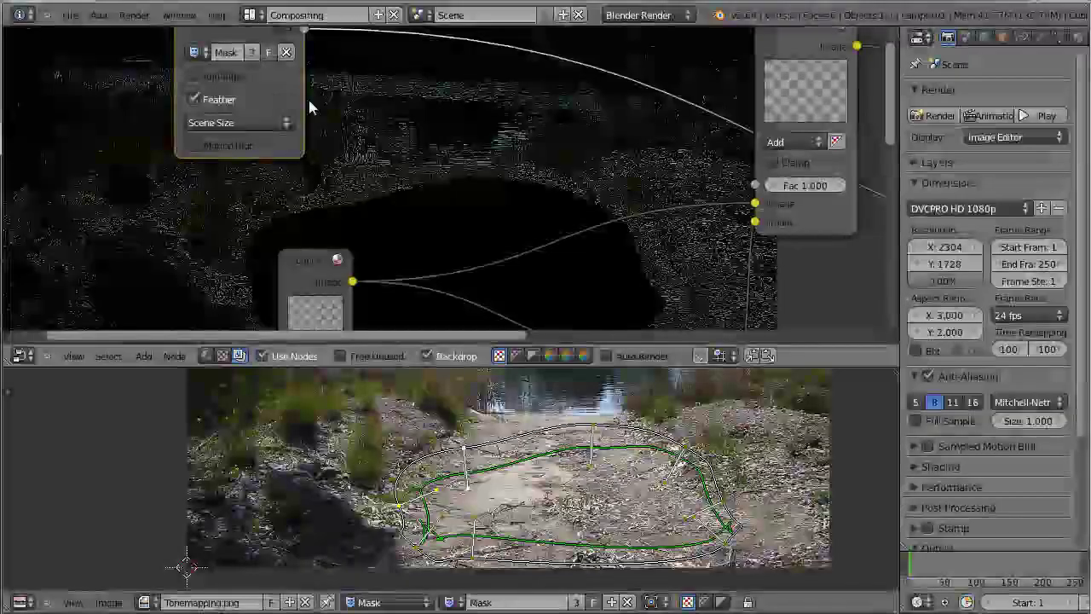
scroll(618, 172, down, 5)
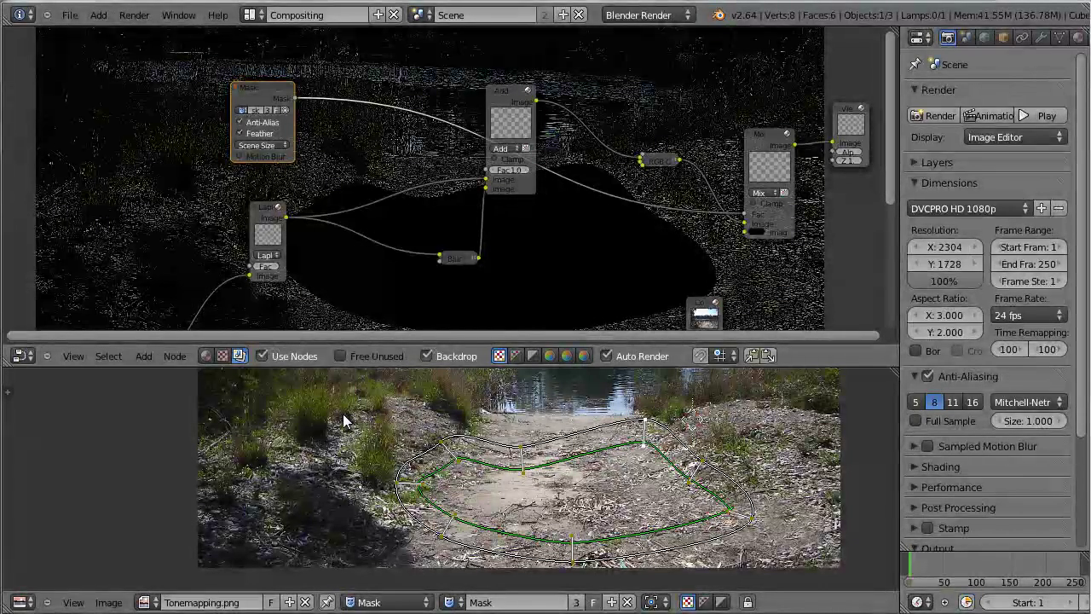
Select all points of the mask outline over the path and widen their feather slightly with Shrink/Fatten
click(344, 392)
key(b)
drag(356, 410, 786, 585)
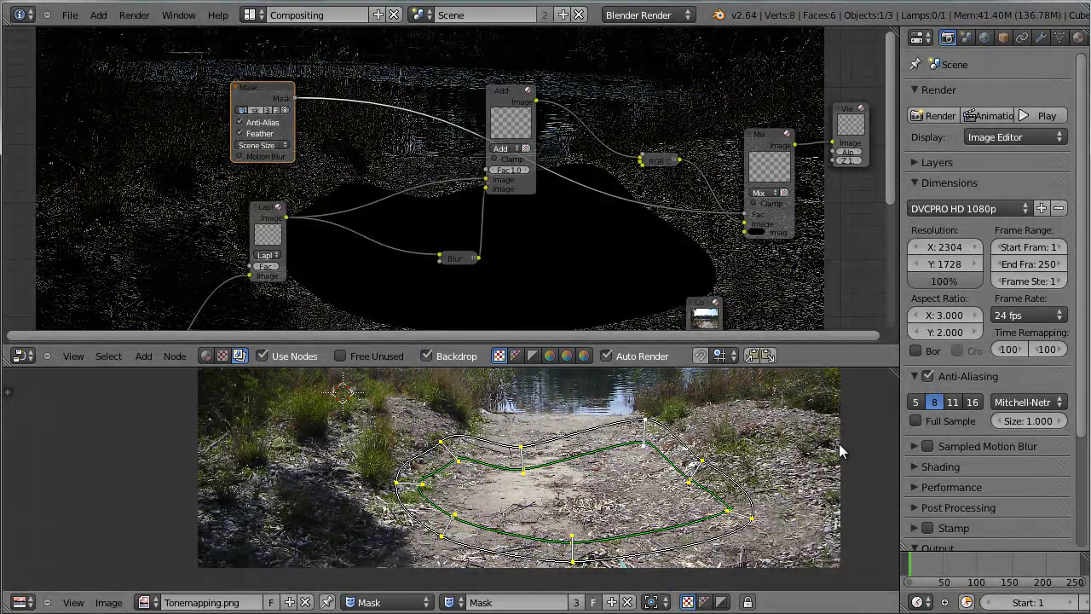
key(alt+s)
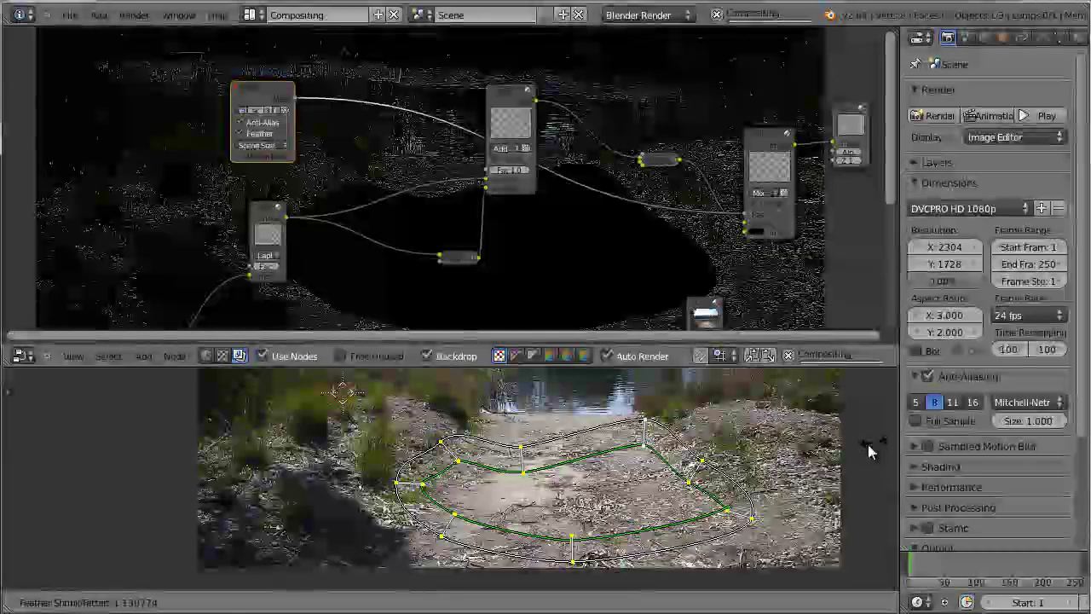
click(911, 450)
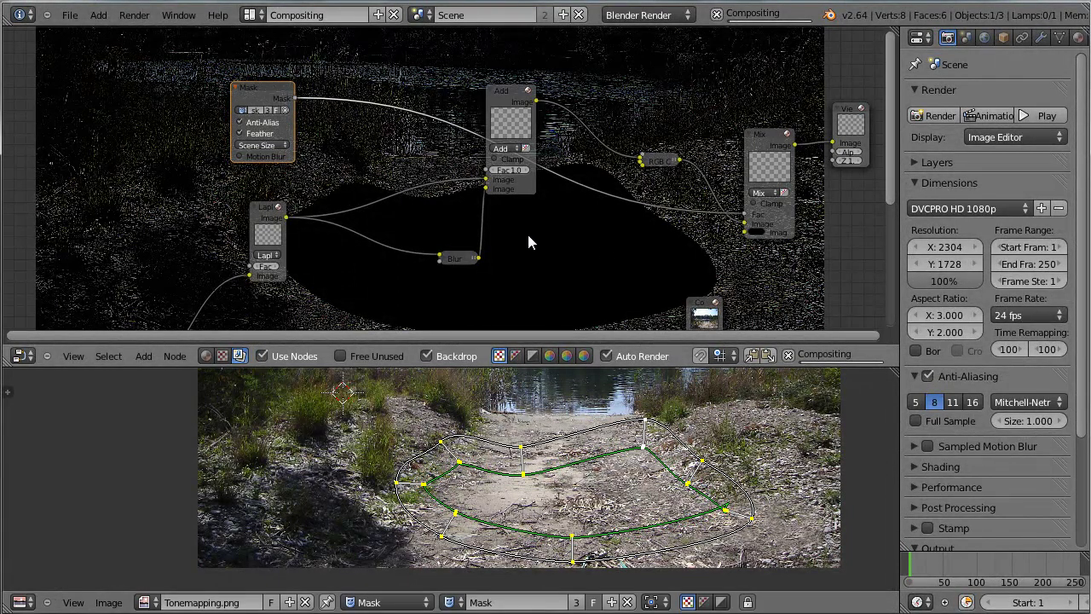
Maximize the node editor and move the Add node right, closer to the RGB Curves node
scroll(588, 245, down, 2)
middle_drag(590, 245, 520, 195)
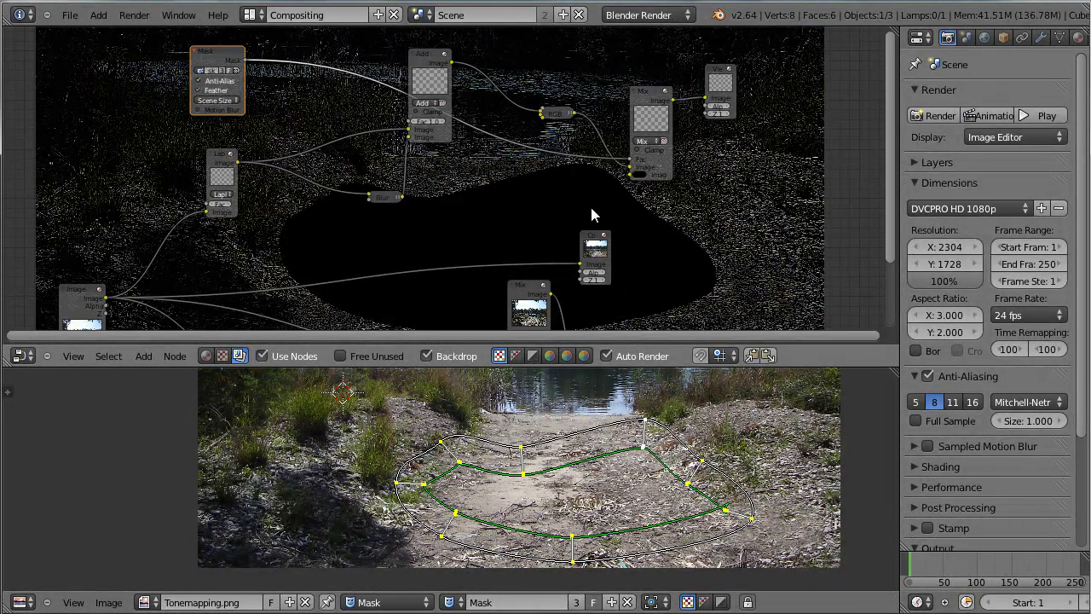
scroll(550, 213, up, 4)
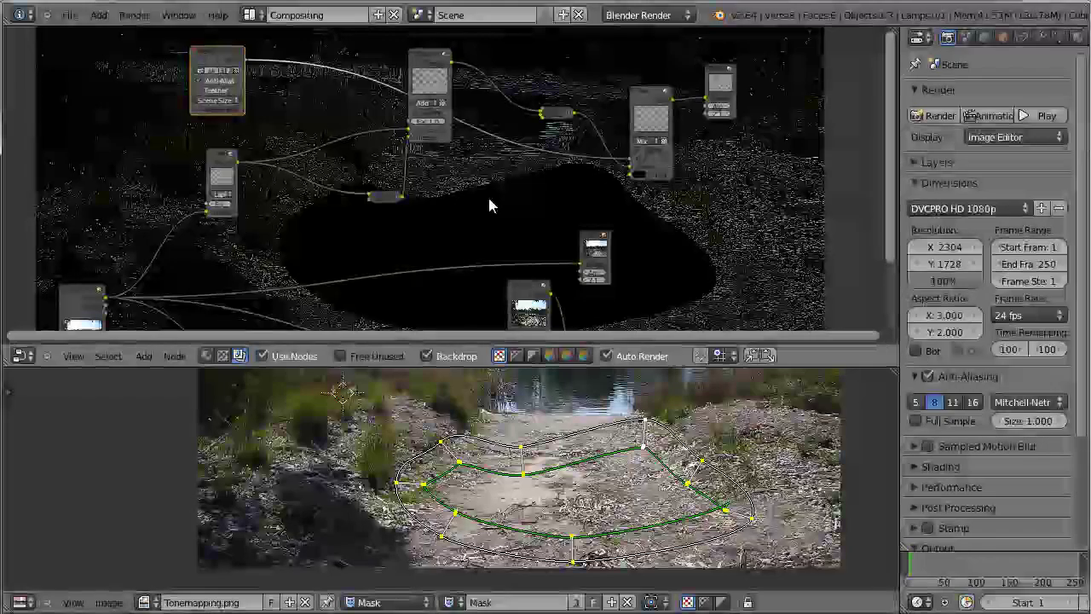
key(ctrl+Up)
drag(551, 199, 644, 219)
Insert a Blur node between the Mask node and the Mix node's factor, and set its filter type to Fast Gaussian
key(shift+a)
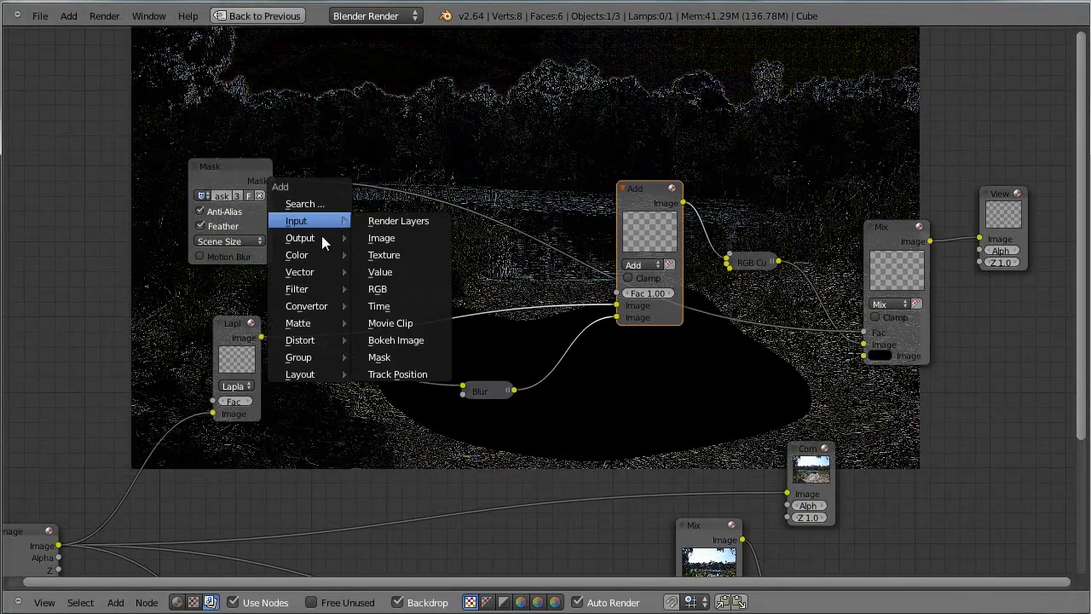
mouse_move(312, 326)
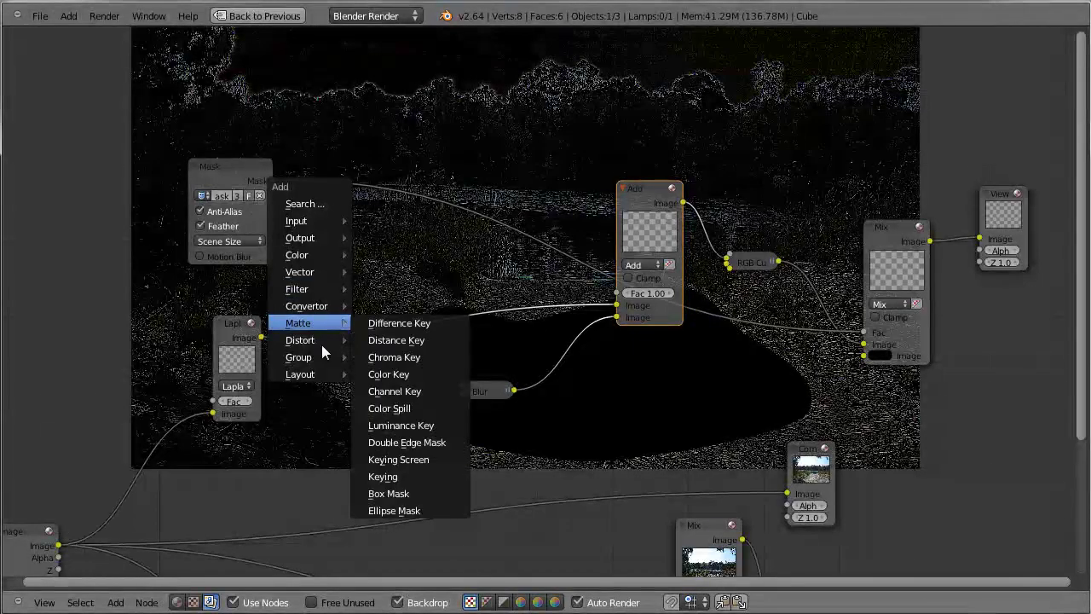
mouse_move(322, 258)
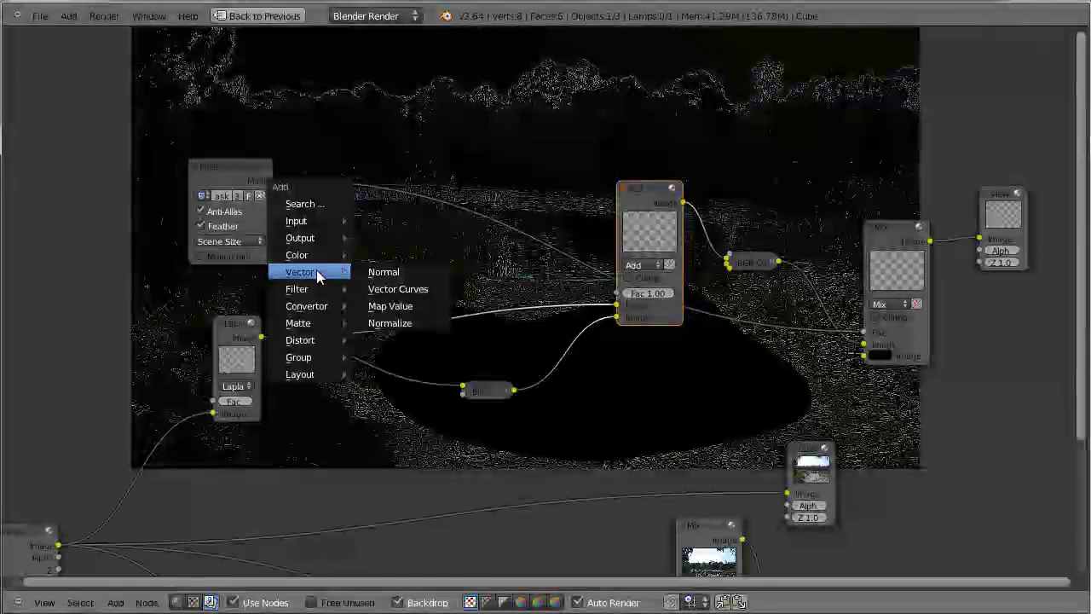
mouse_move(313, 292)
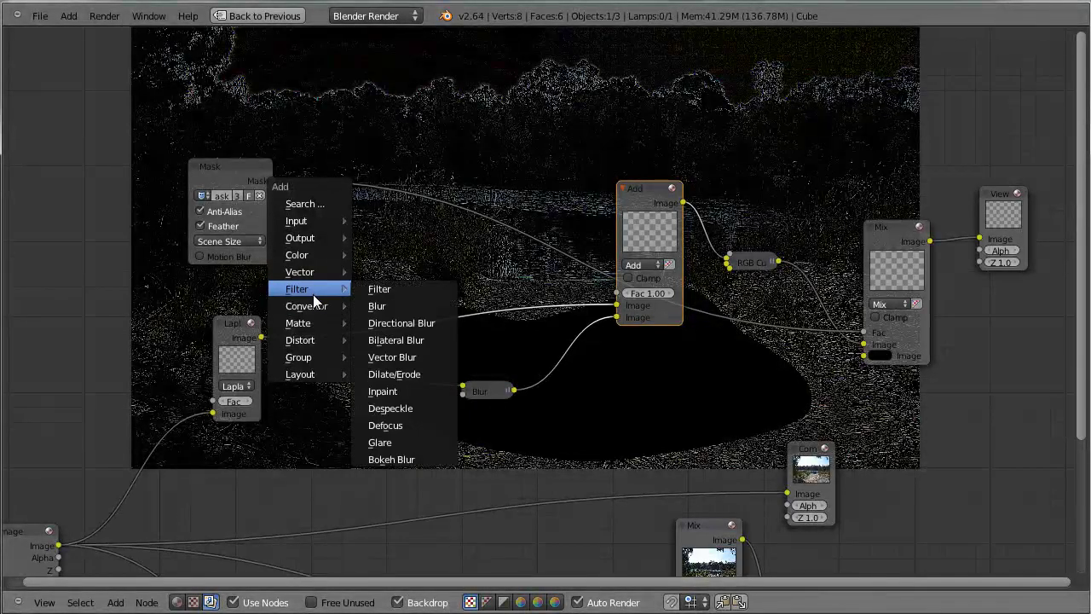
click(402, 307)
click(449, 345)
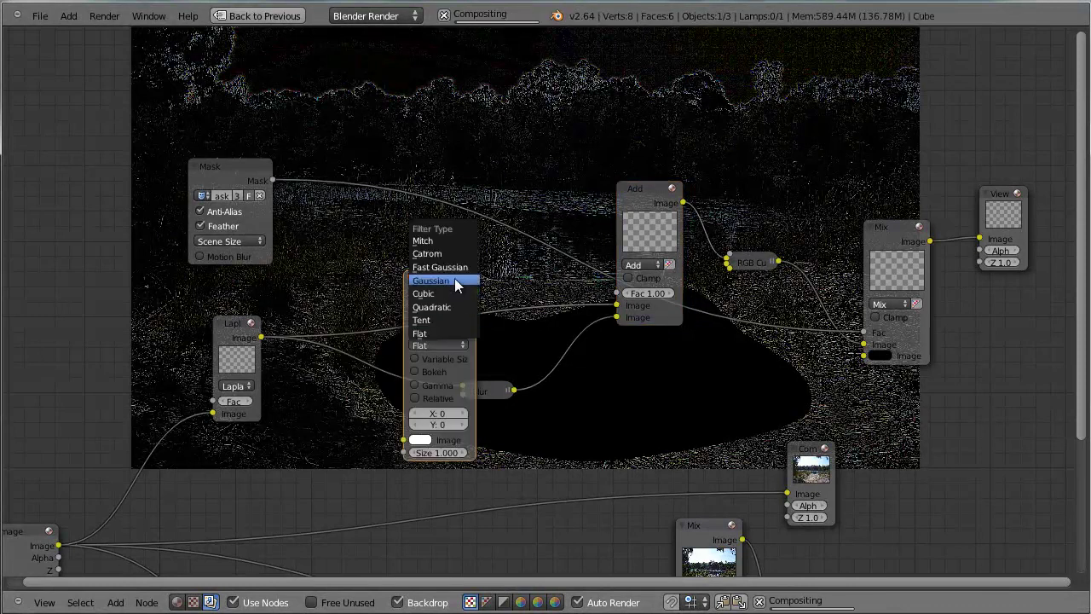
click(461, 266)
drag(450, 286, 451, 134)
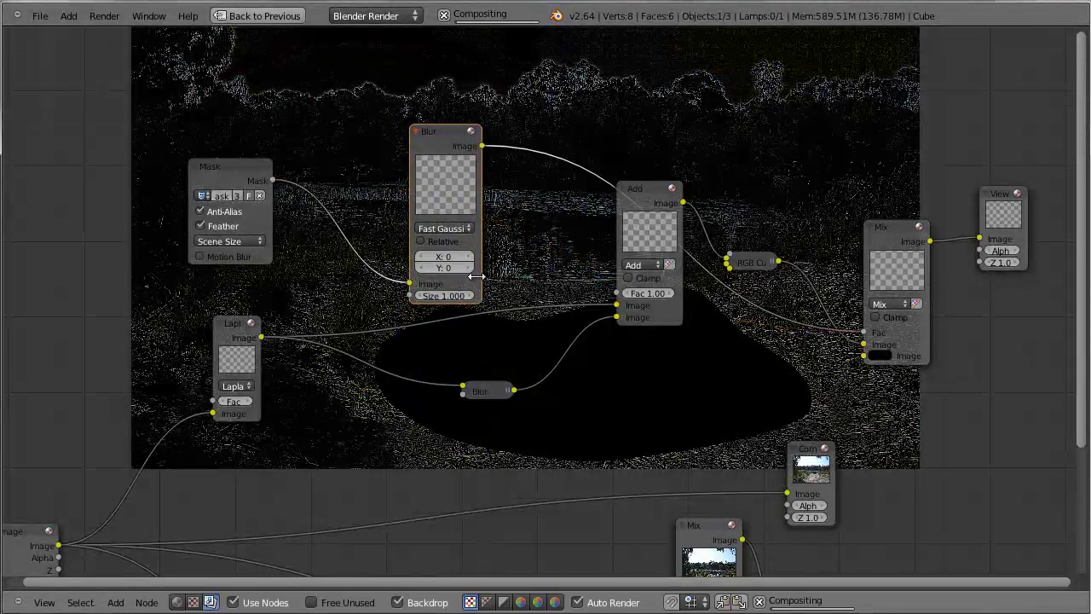
Set the X and Y size of the mask's Blur node to 5
click(445, 258)
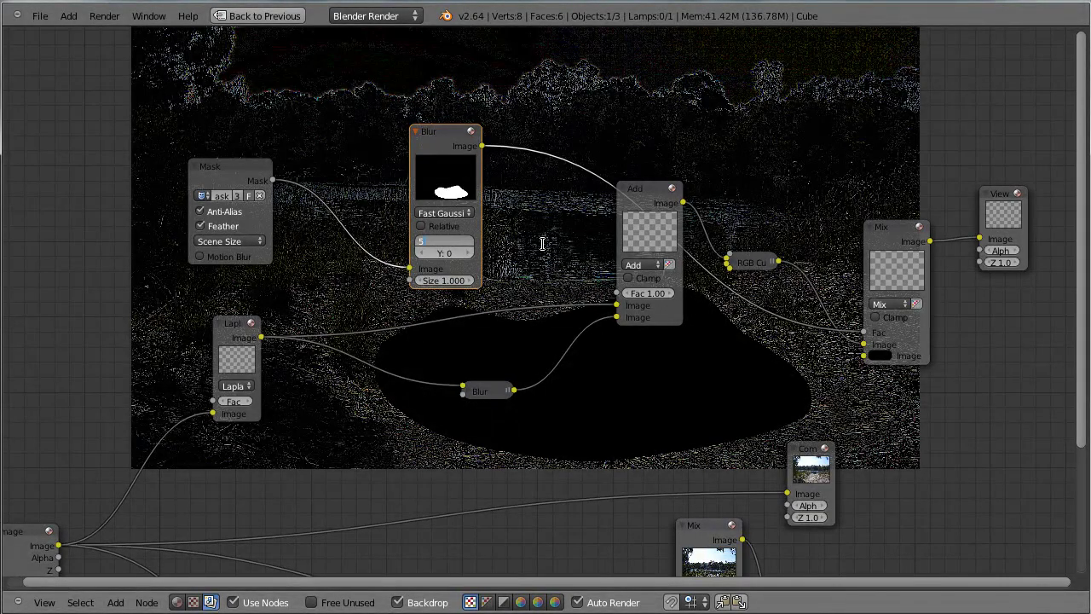
text(5)
key(Tab)
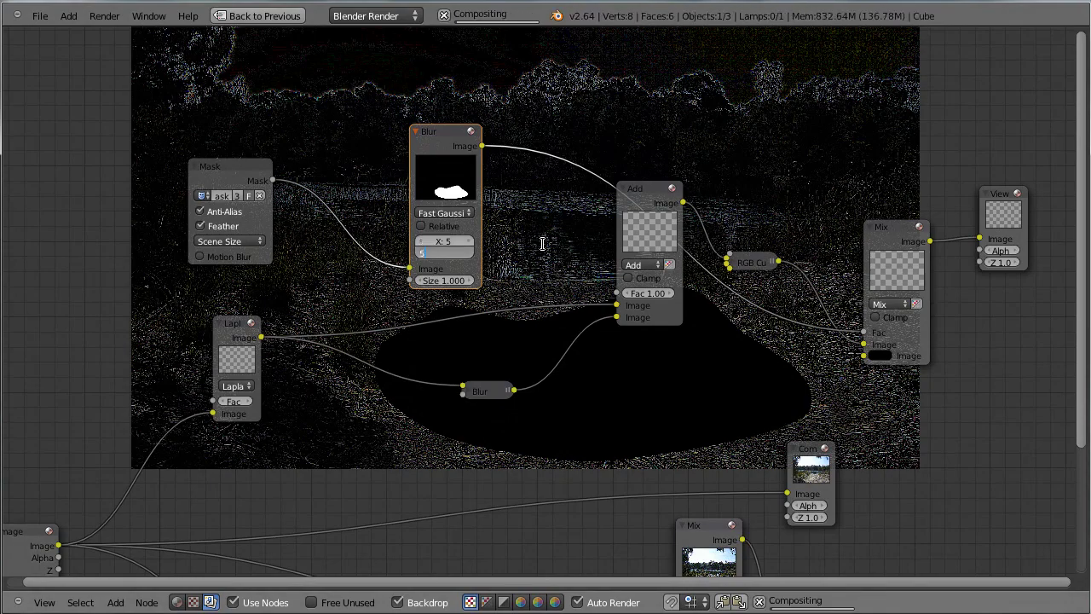
key(Return)
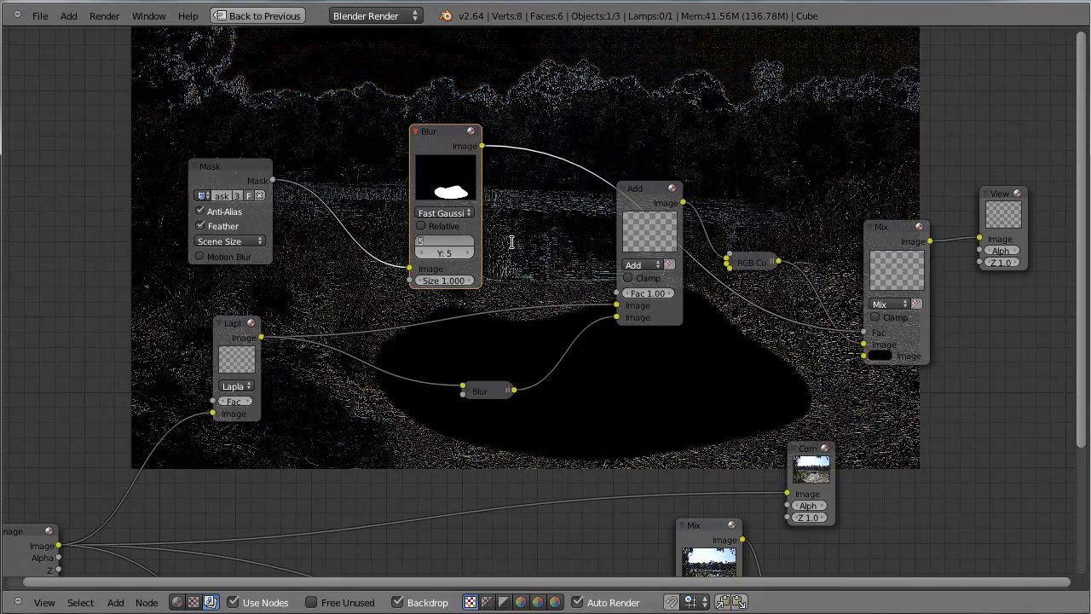
Switch the mask's Blur node to Relative sizing and set both X and Y to 2%
click(423, 228)
click(423, 228)
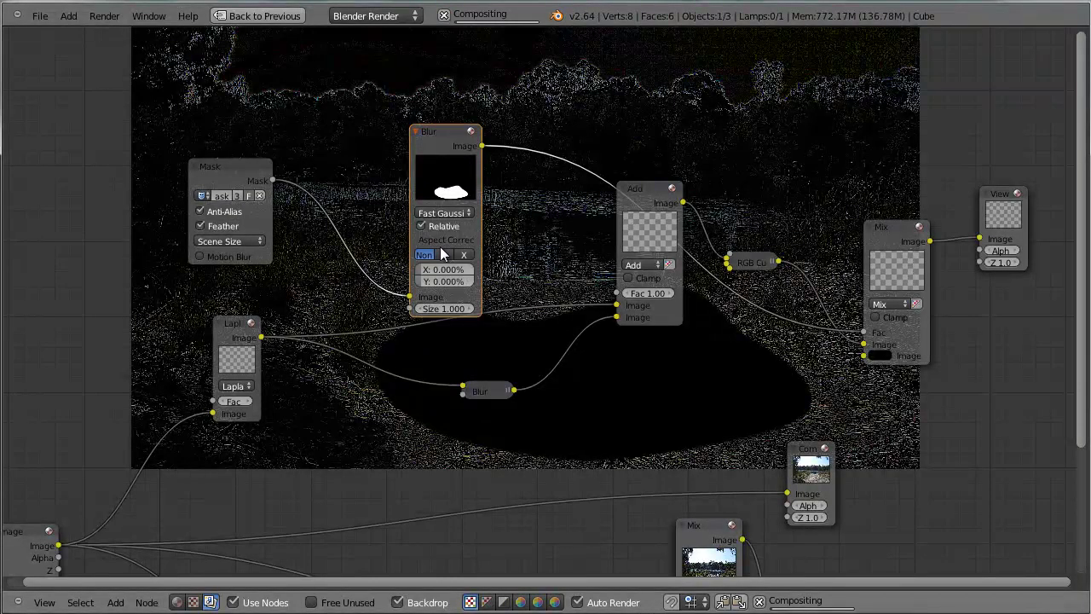
click(437, 272)
key(Tab)
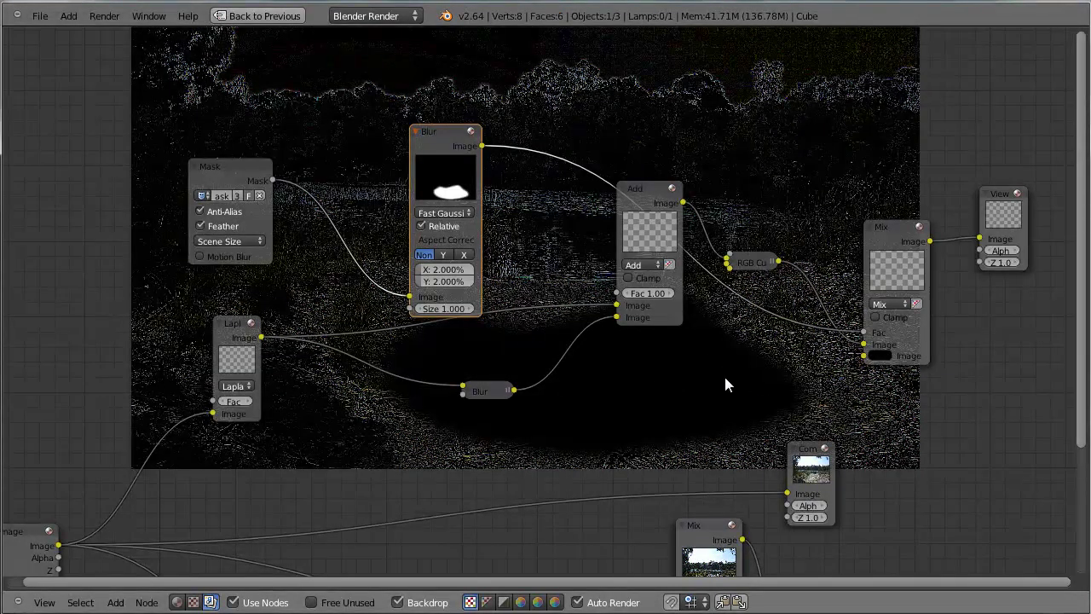
Return to the split layout and move the mask outline's three left points outward across the left bank
key(ctrl+Up)
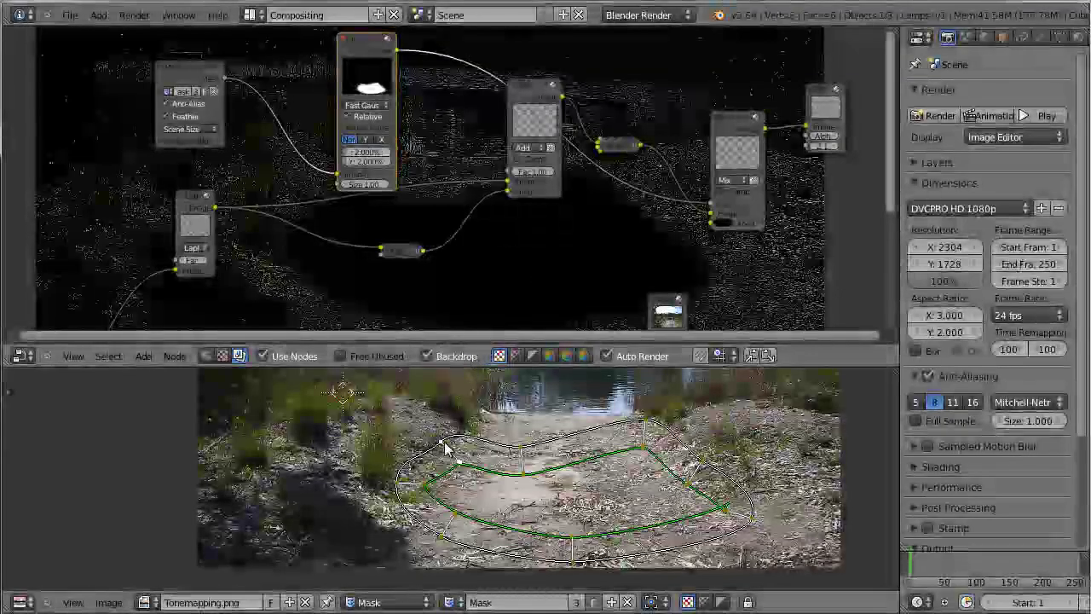
drag(403, 497, 227, 512)
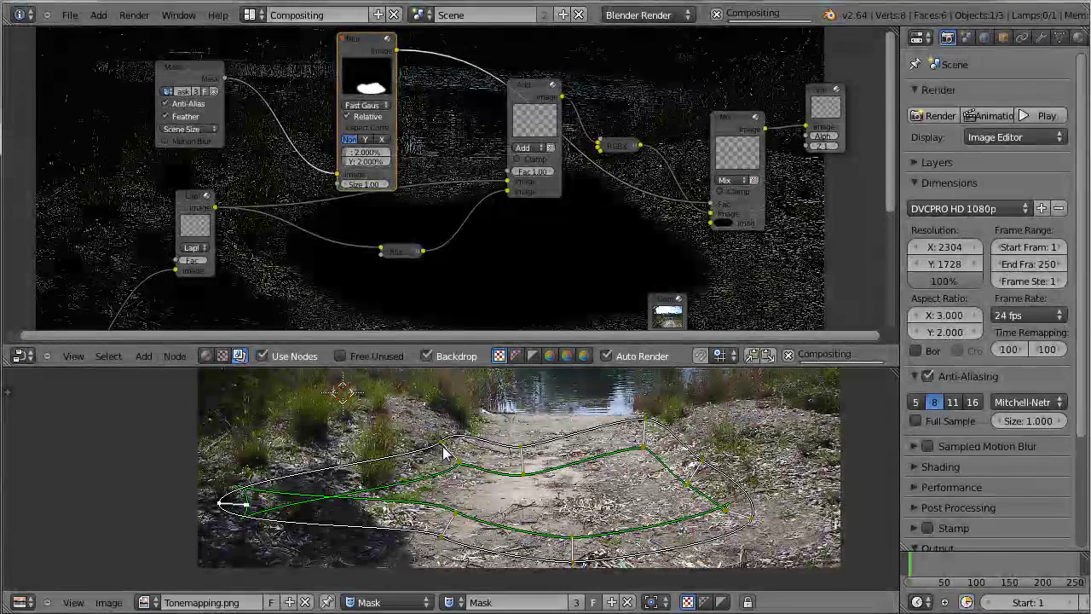
drag(440, 450, 322, 451)
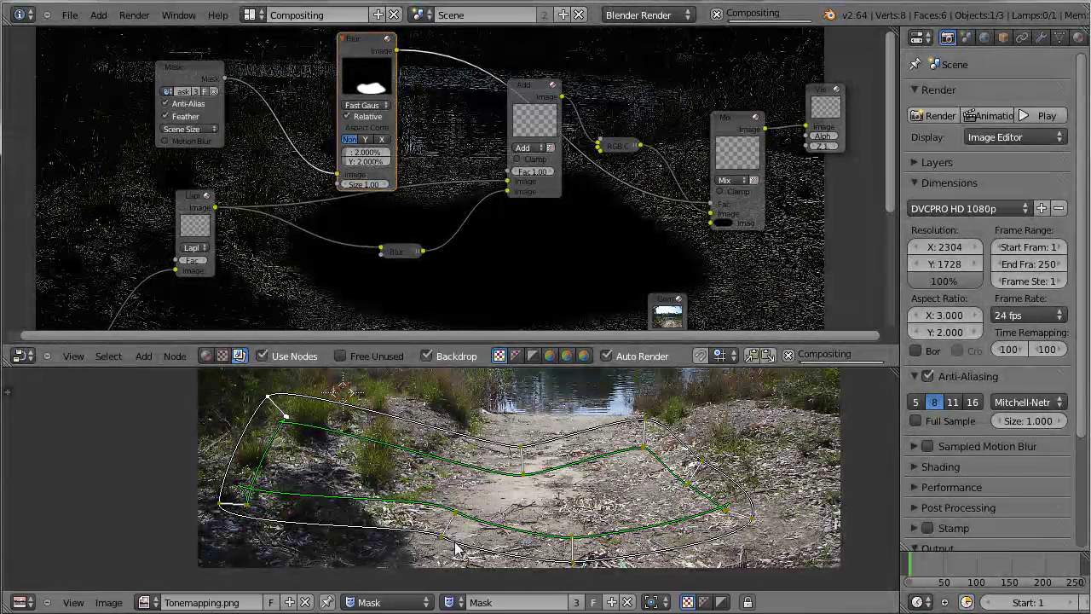
drag(440, 546, 253, 561)
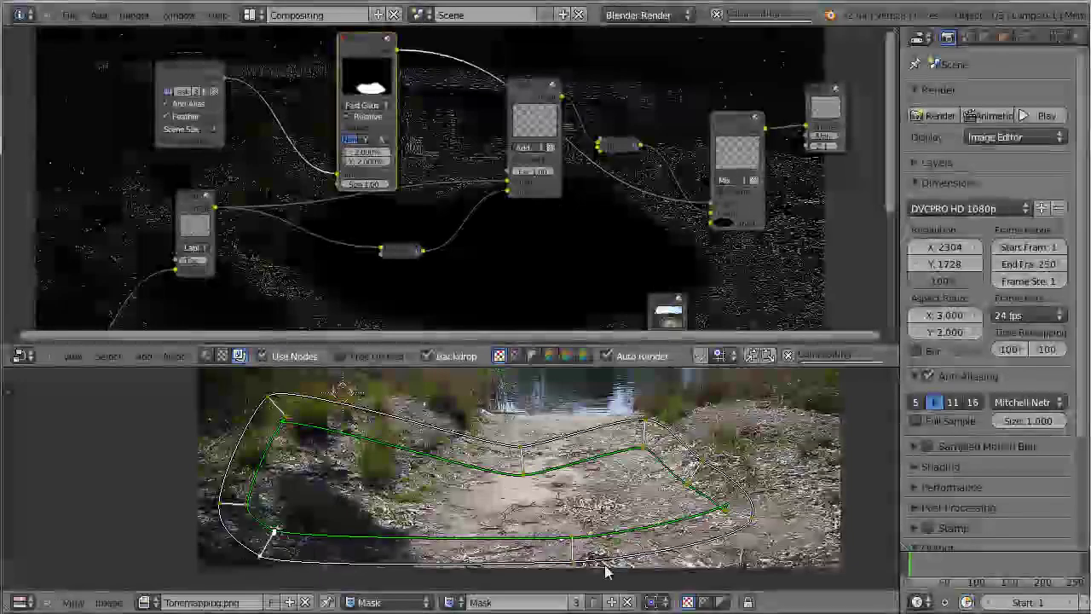
Extend the mask outline's right side onto the right bank by moving its upper right point outward, and adjust that point away from its feather
right_click(748, 526)
key(g)
right_click(805, 547)
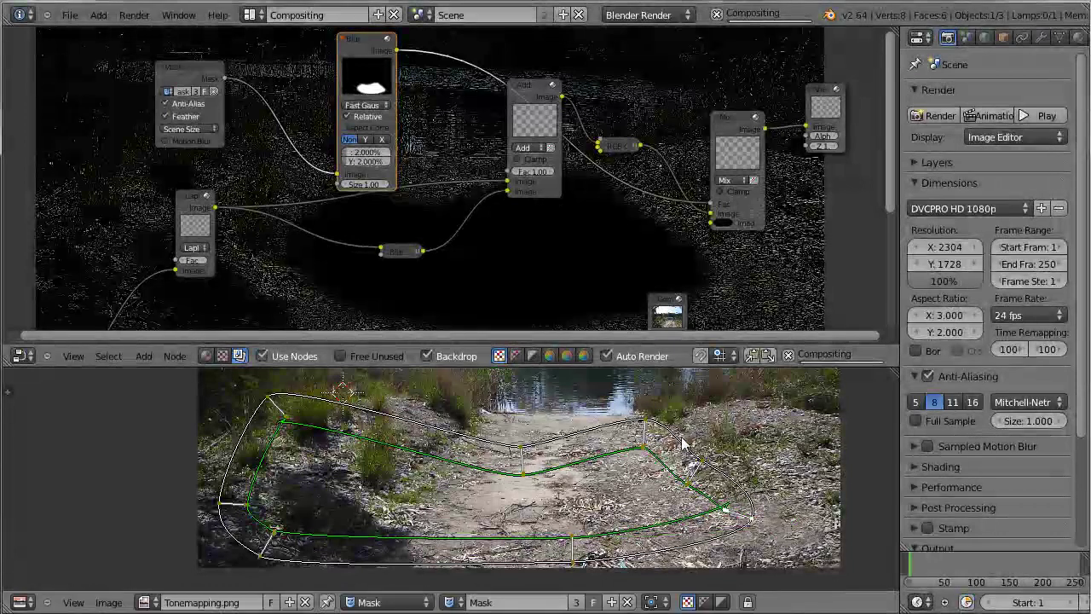
right_click(653, 431)
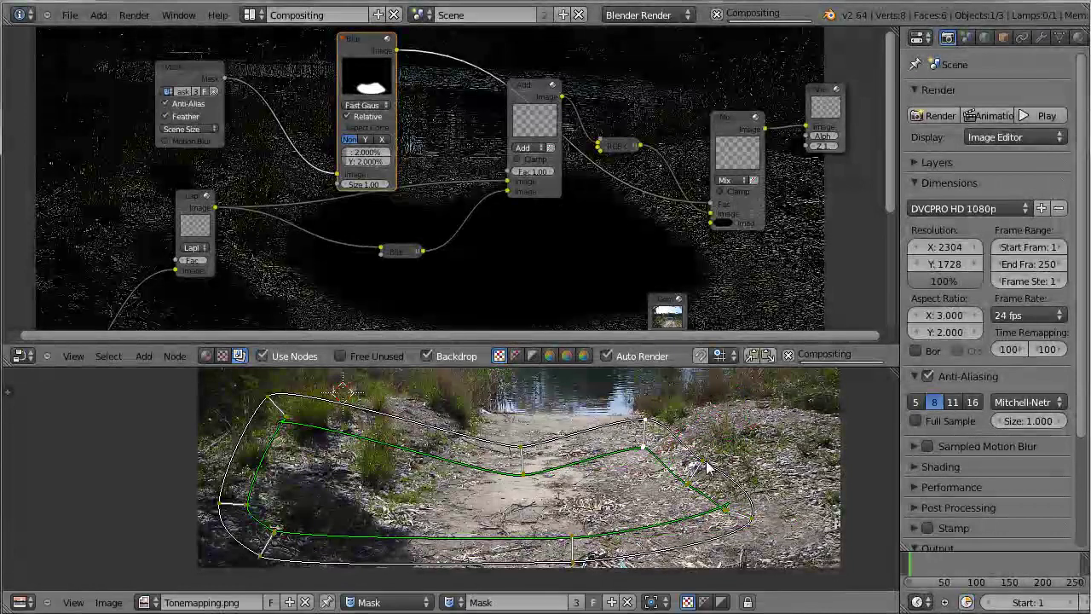
key(g)
right_click(776, 461)
key(g)
click(823, 448)
mouse_move(784, 461)
mouse_down()
mouse_move(772, 443)
mouse_move(770, 455)
mouse_up()
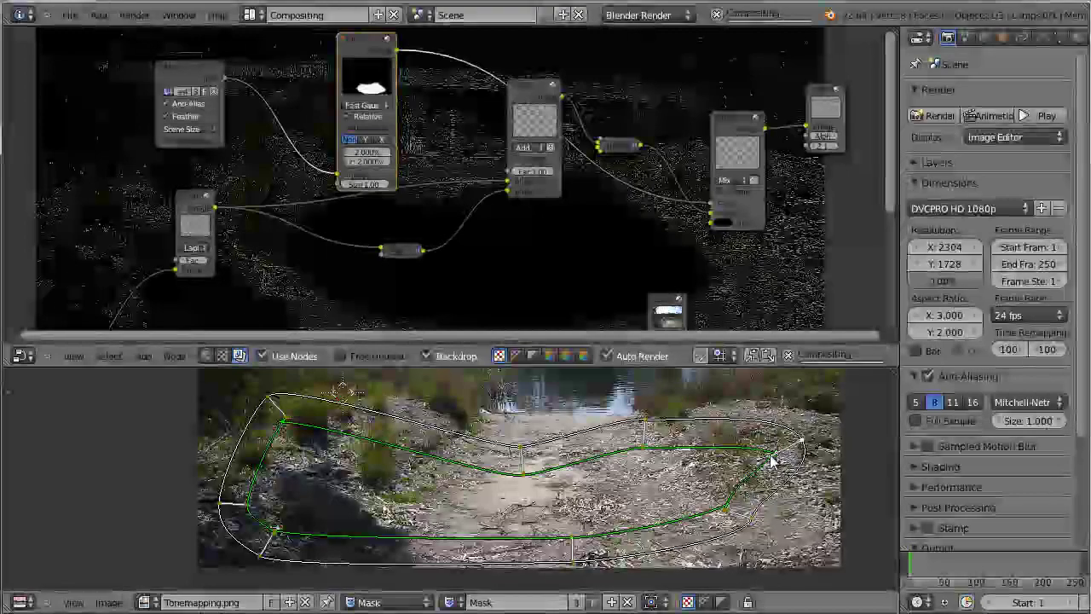
scroll(858, 461, up, 1)
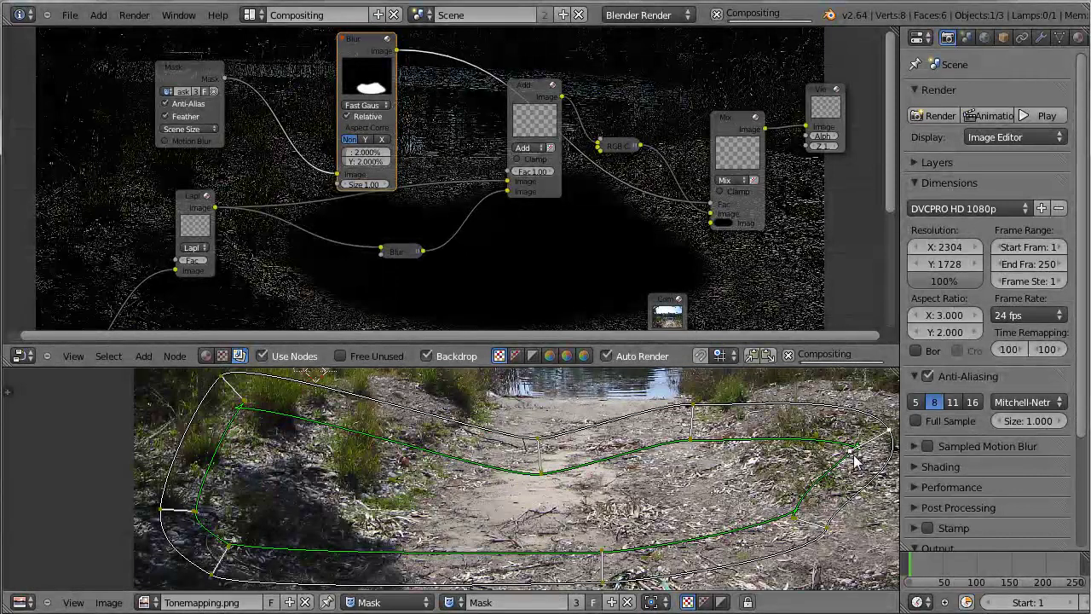
drag(850, 456, 791, 469)
Maximize the image editor and smooth the outline's lower right corner by shifting its point slightly inward and its feather outward
scroll(793, 477, up, 3)
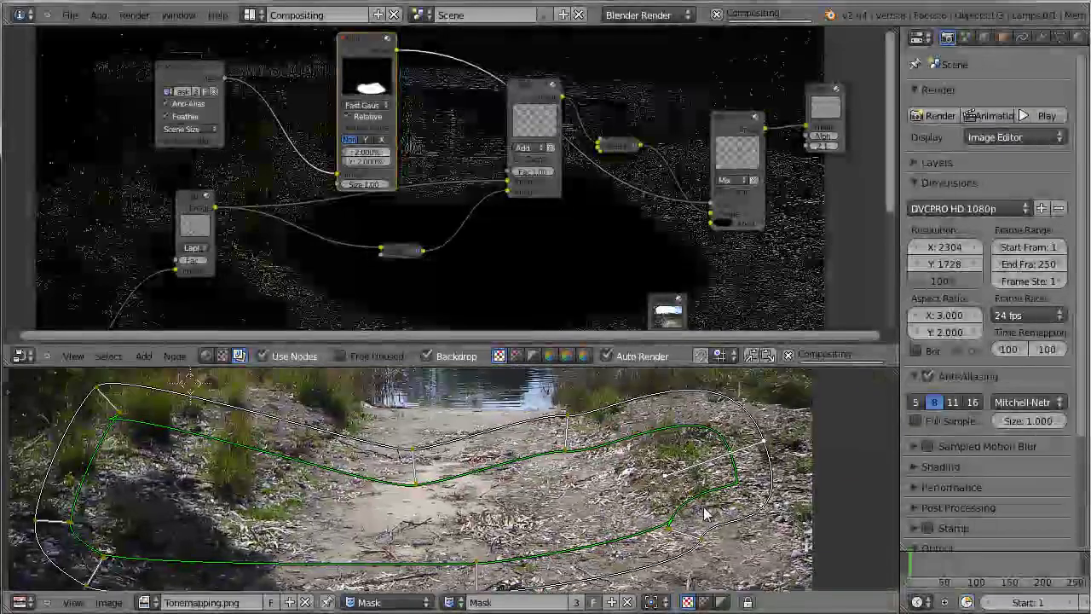
middle_drag(802, 495, 602, 472)
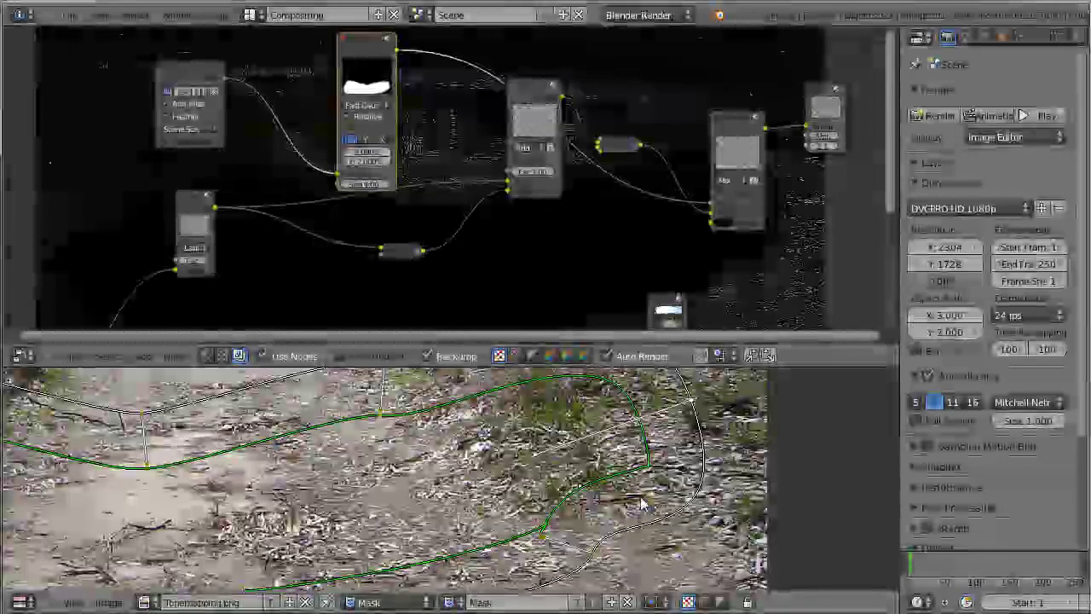
key(ctrl+Up)
scroll(697, 390, up, 2)
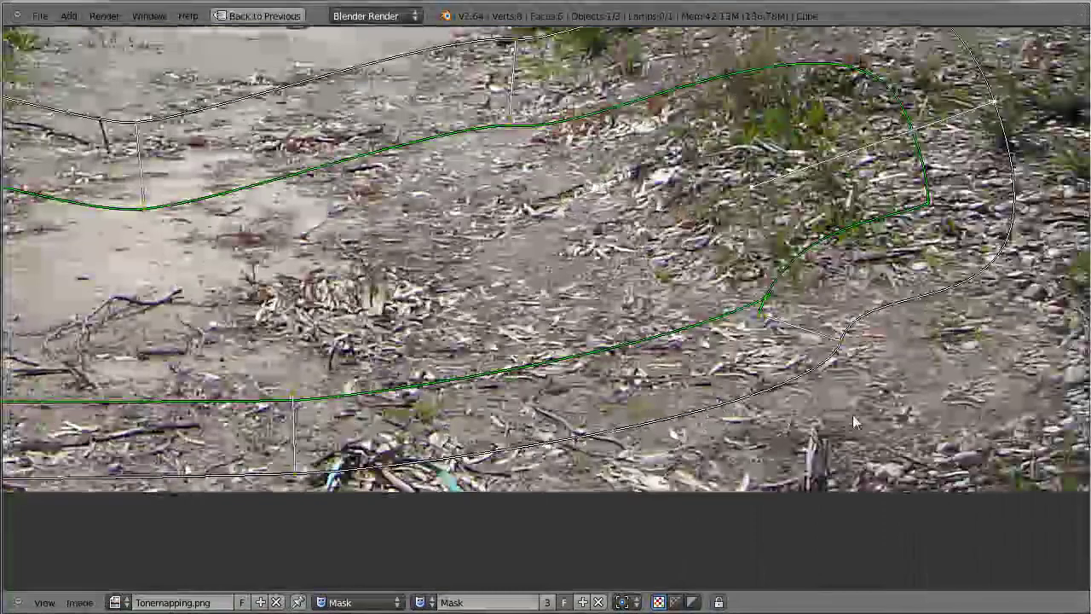
drag(764, 283, 734, 288)
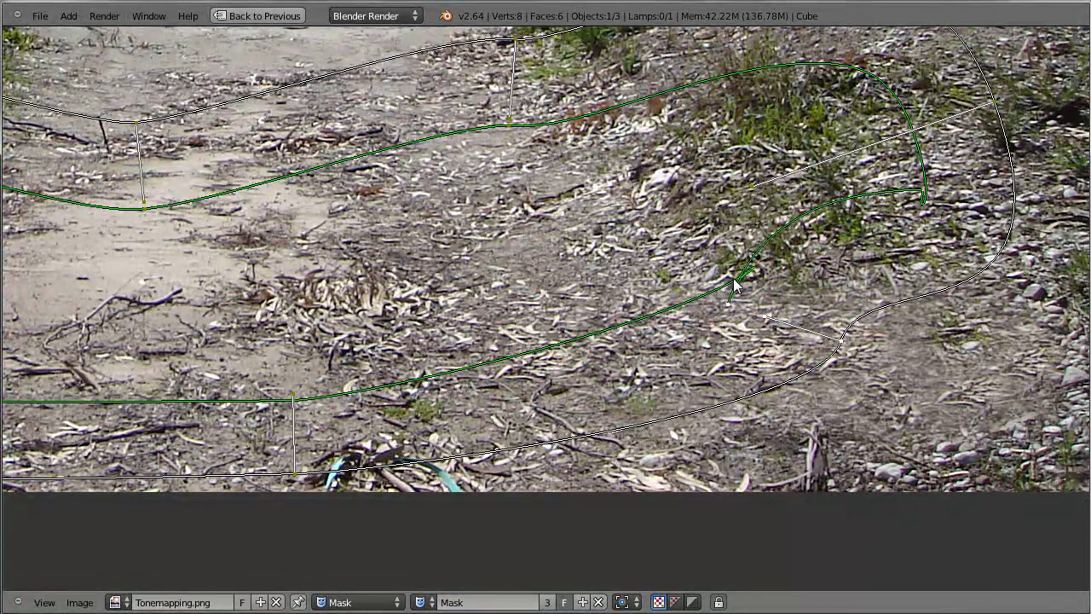
drag(842, 344, 904, 364)
scroll(904, 364, down, 1)
scroll(904, 364, down, 2)
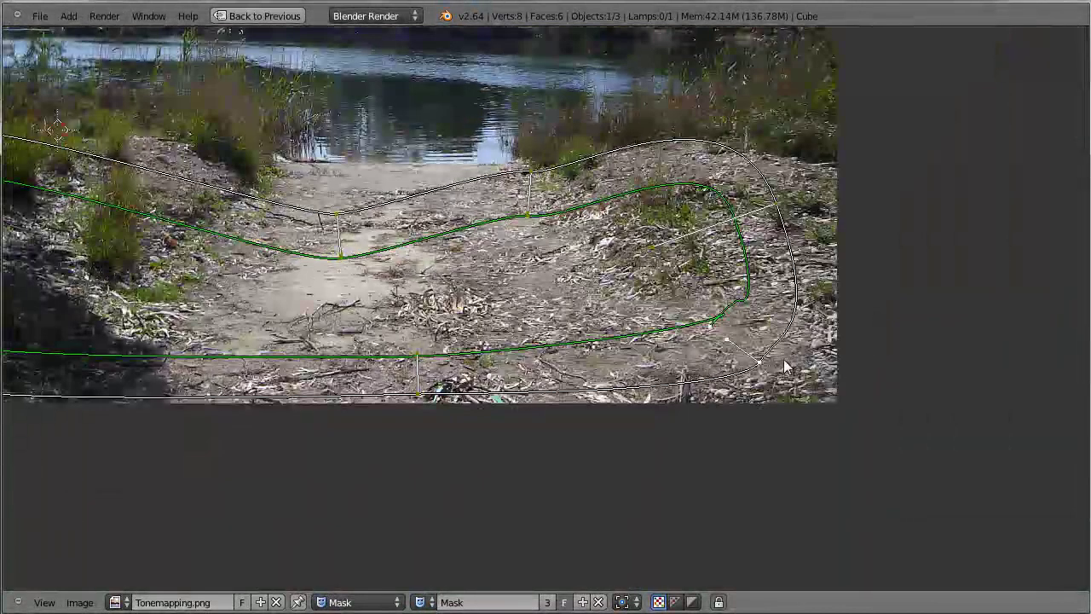
Move the mask's upper left point out to the bushes, pull it back inward from its feather, and restore the split layout
scroll(738, 378, down, 2)
scroll(329, 306, up, 3)
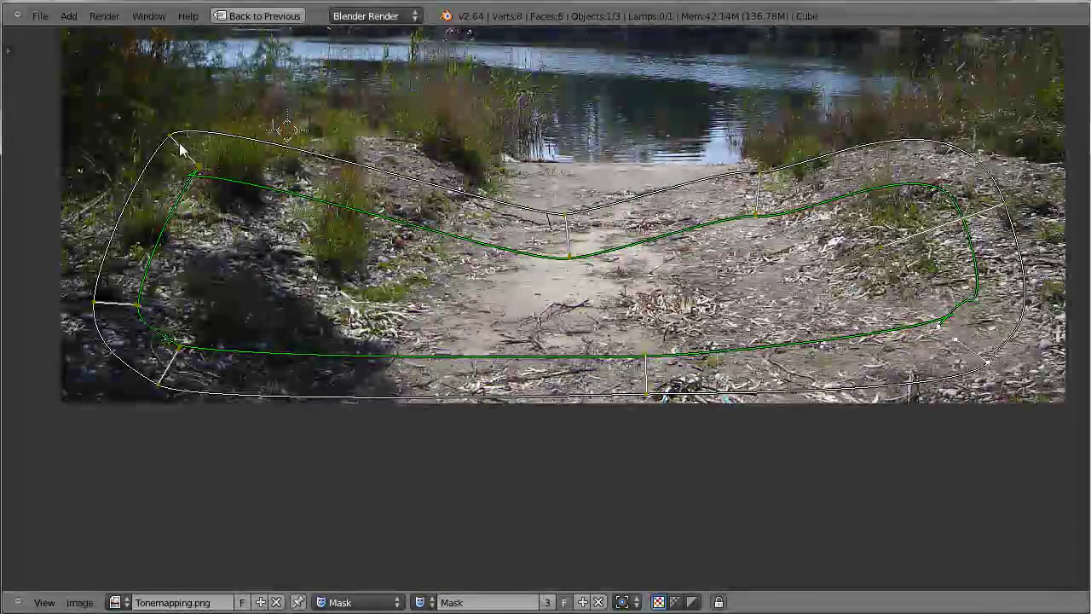
drag(197, 170, 124, 85)
drag(157, 118, 215, 181)
drag(174, 149, 215, 203)
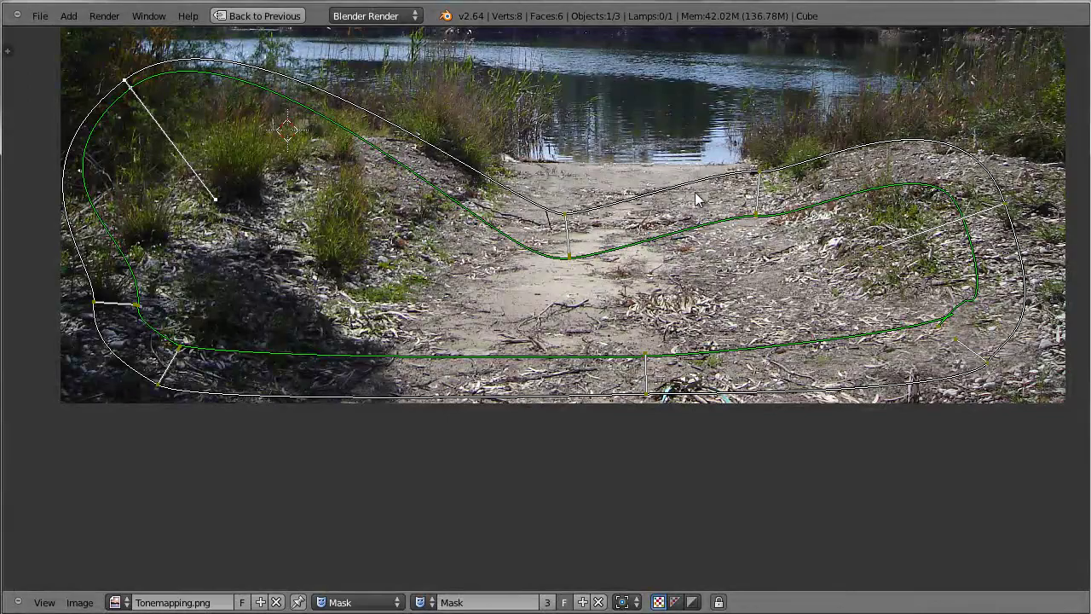
key(ctrl+Up)
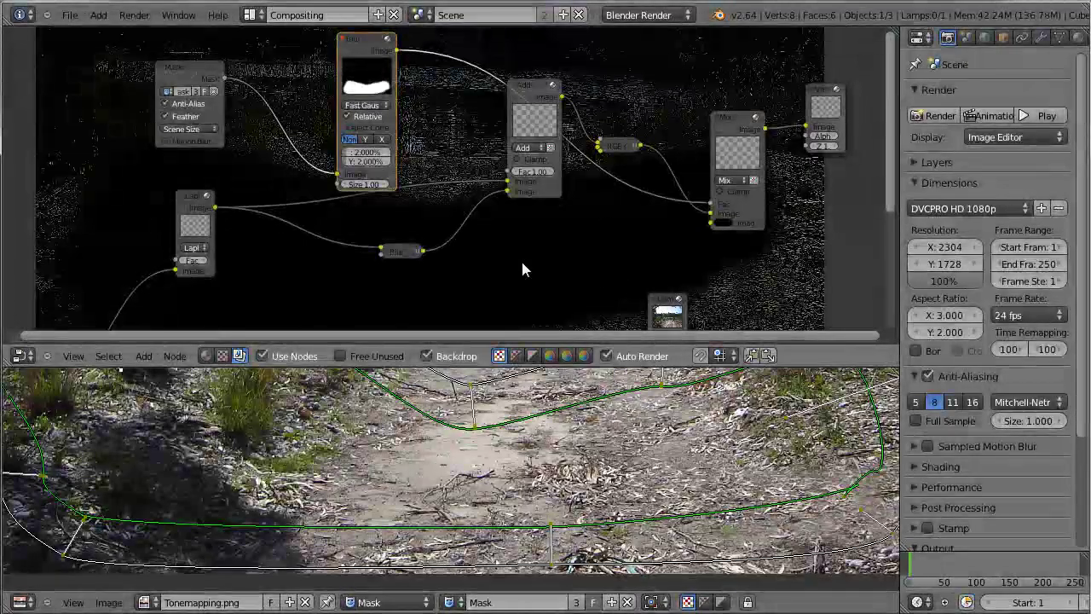
Maximize the node editor and move the upper Viewer and Mix nodes upward, placing the Mix node closer to RGB Curves
key(ctrl+Up)
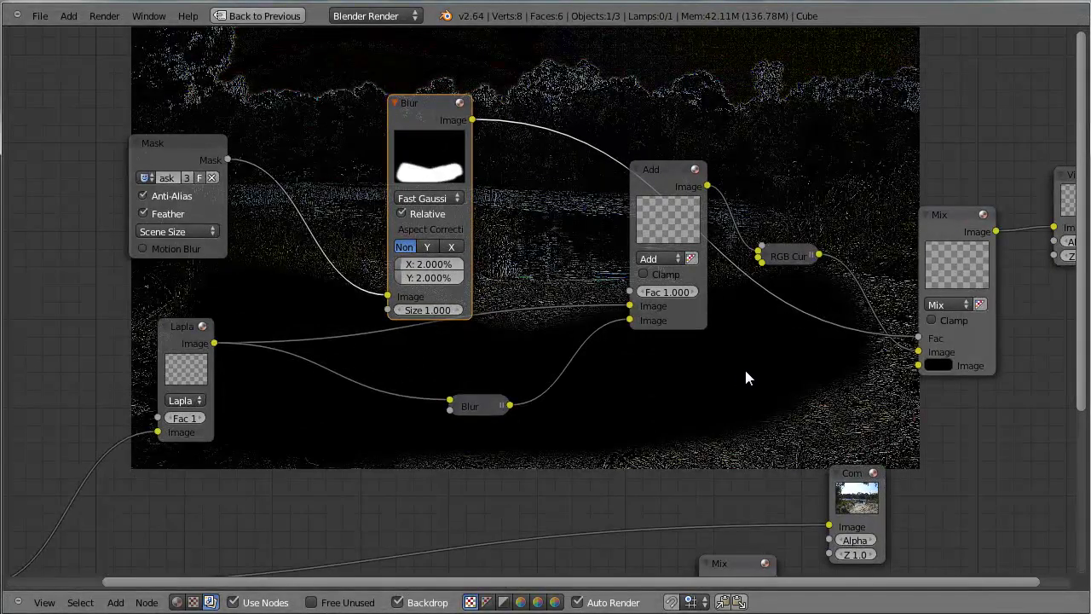
middle_drag(850, 373, 676, 337)
drag(919, 148, 960, 77)
drag(780, 188, 769, 68)
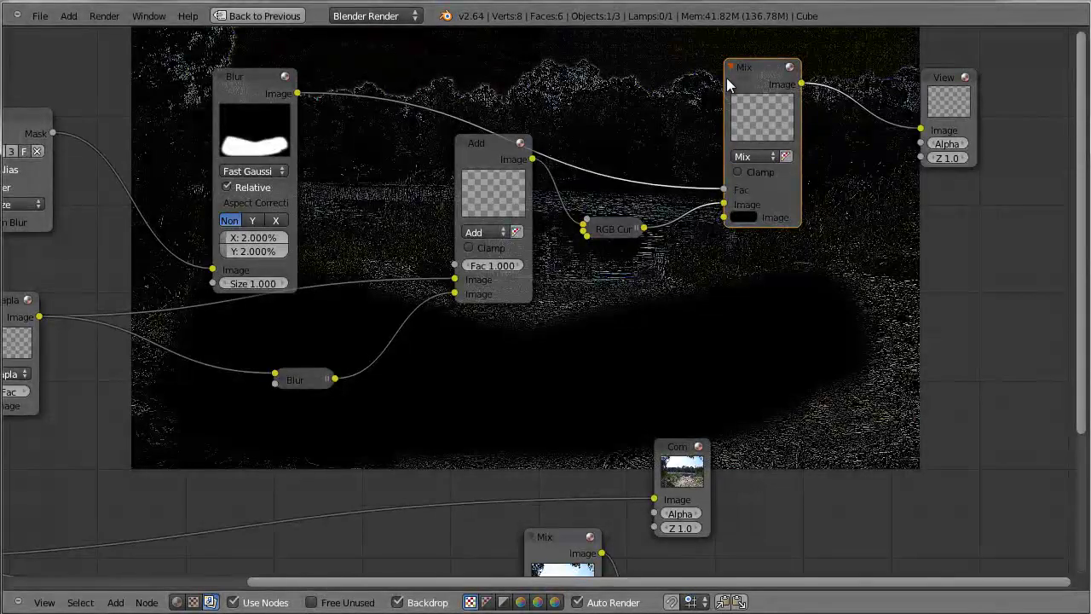
scroll(776, 69, down, 1)
drag(739, 83, 724, 84)
scroll(787, 169, up, 3)
scroll(841, 114, down, 2)
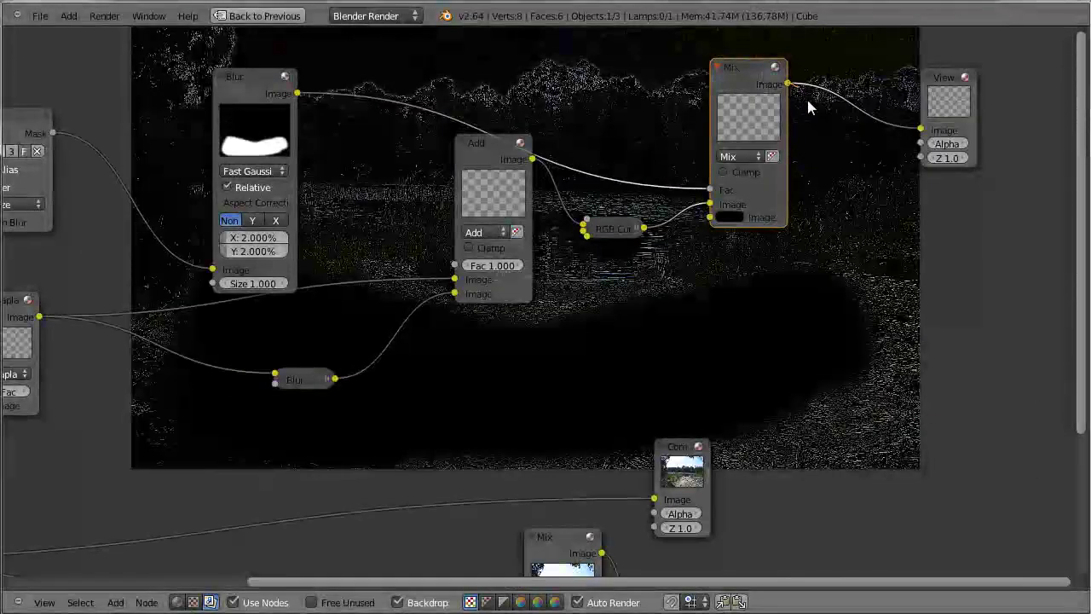
drag(707, 329, 707, 329)
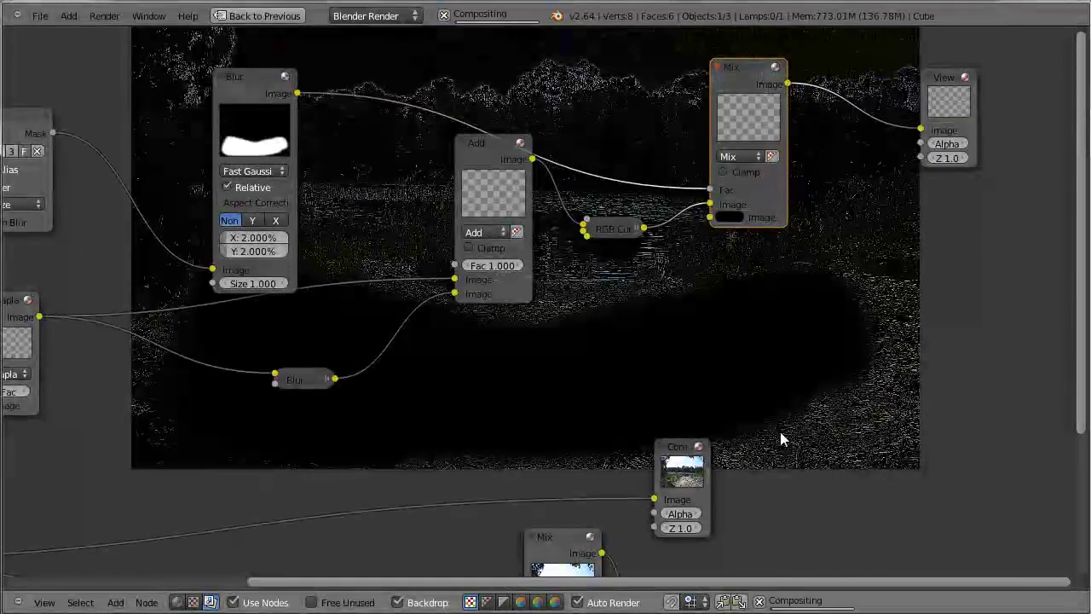
Move the Composite node and the lower Mix node that blends in the sharpened image further right
middle_drag(779, 438, 965, 256)
scroll(885, 377, down, 3)
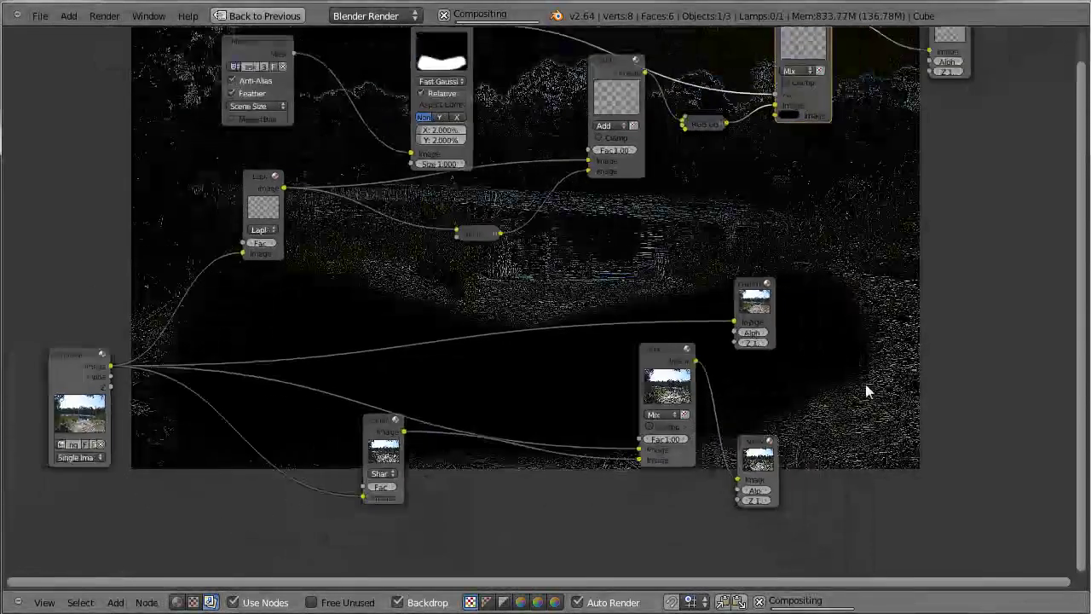
drag(757, 290, 1029, 175)
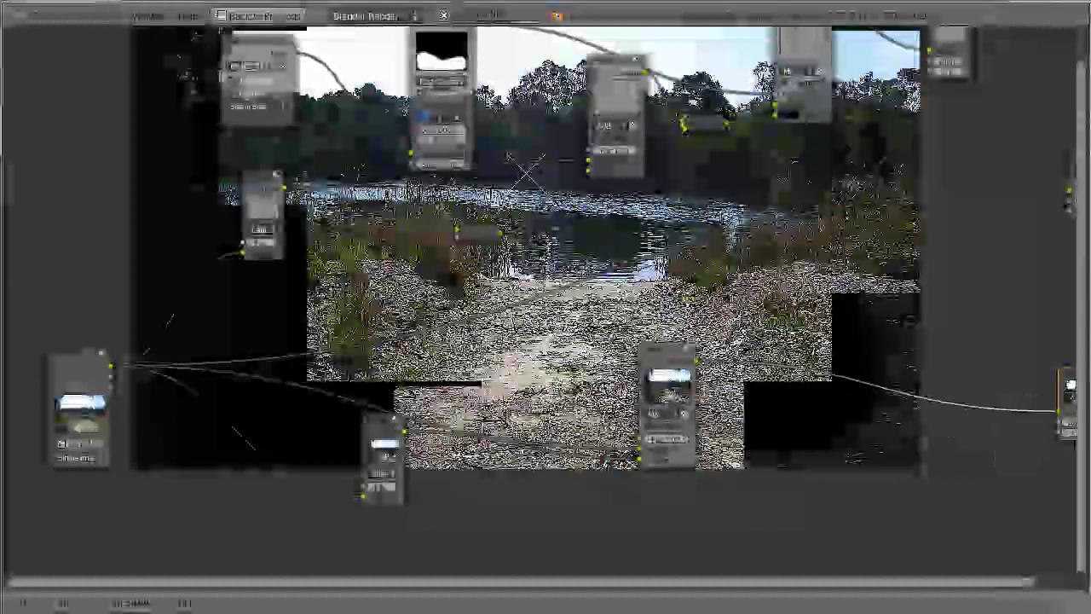
drag(669, 354, 953, 206)
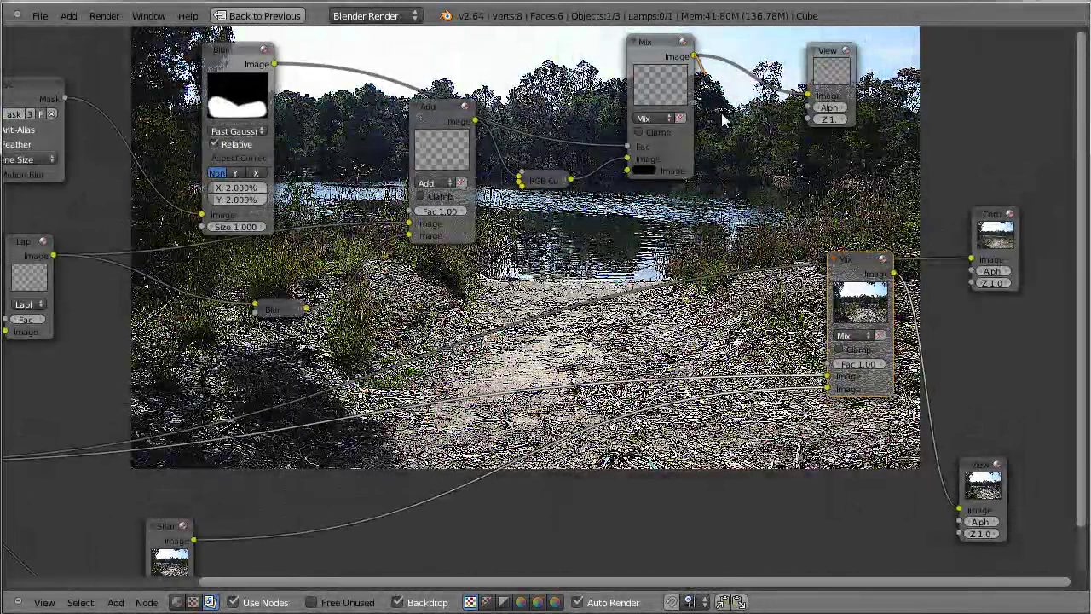
Connect the upper Mix node's masked edge output to the factor of the Mix node blending the original and sharpened images
drag(783, 328, 824, 364)
mouse_move(824, 364)
mouse_down()
mouse_move(718, 66)
mouse_move(784, 314)
mouse_move(826, 365)
mouse_up()
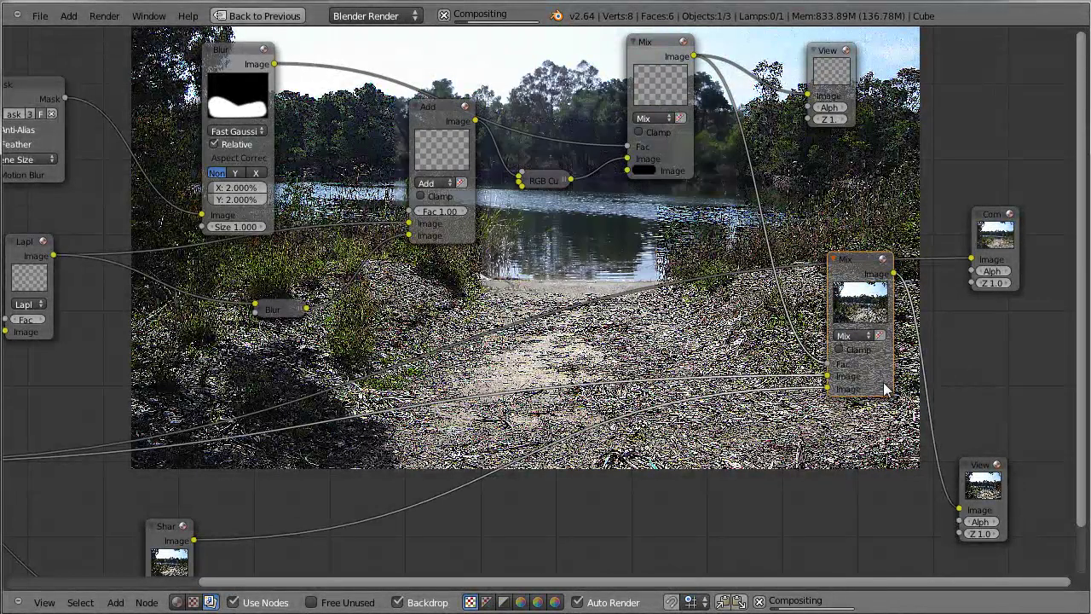
scroll(653, 321, up, 1)
middle_drag(653, 320, 670, 431)
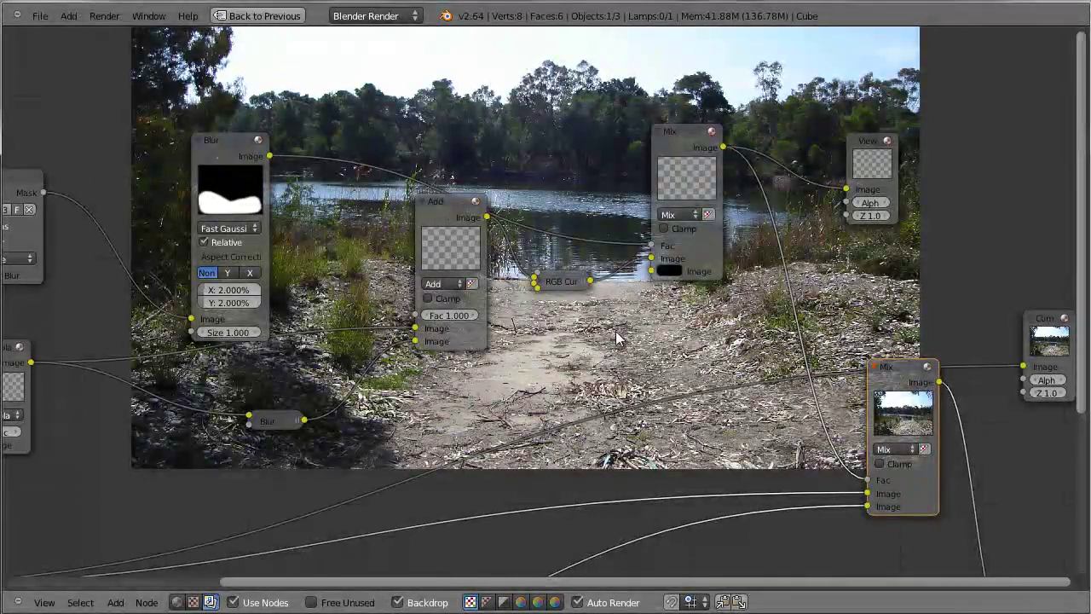
Move the lower Viewer node up and to the right, clear of the final Mix node
scroll(757, 487, down, 2)
middle_drag(775, 515, 815, 315)
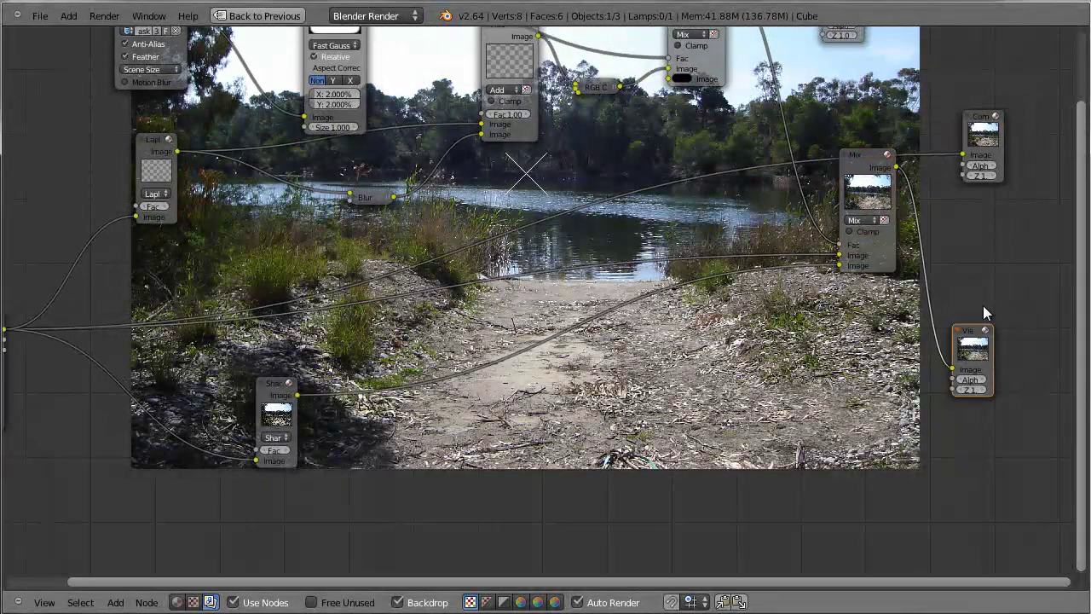
drag(973, 330, 1047, 272)
middle_drag(906, 313, 778, 368)
Add a SplitViewer node and place it beside the lower Viewer node
key(shift+a)
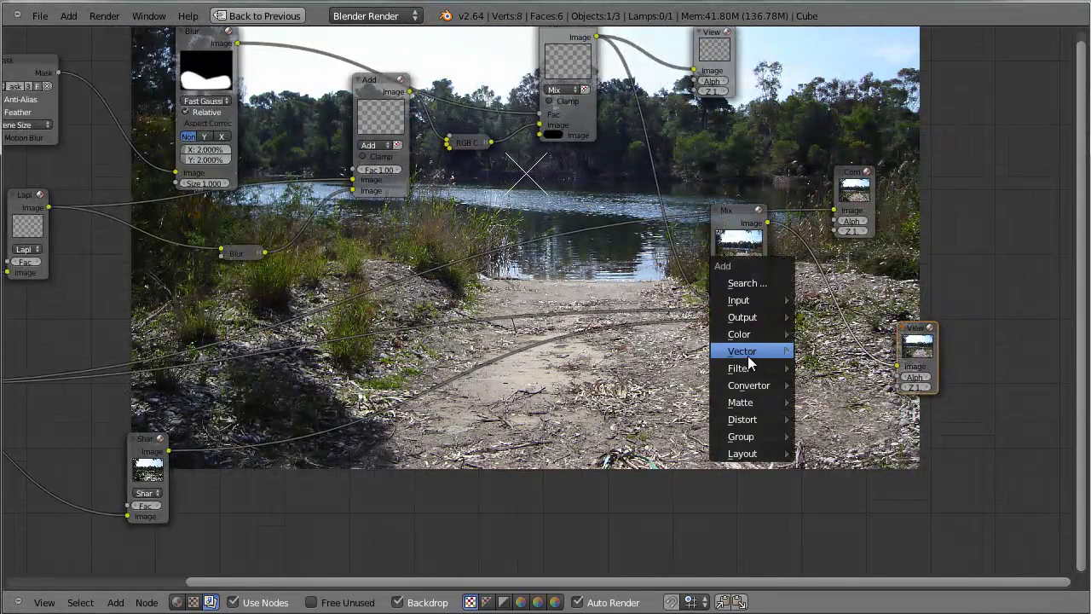
mouse_move(774, 322)
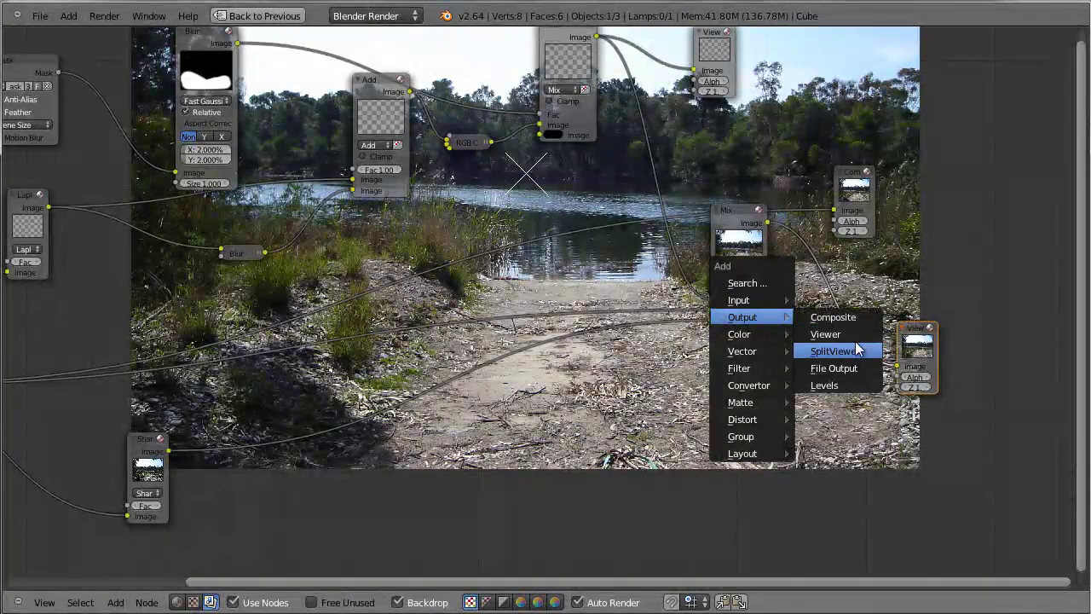
click(861, 352)
key(g)
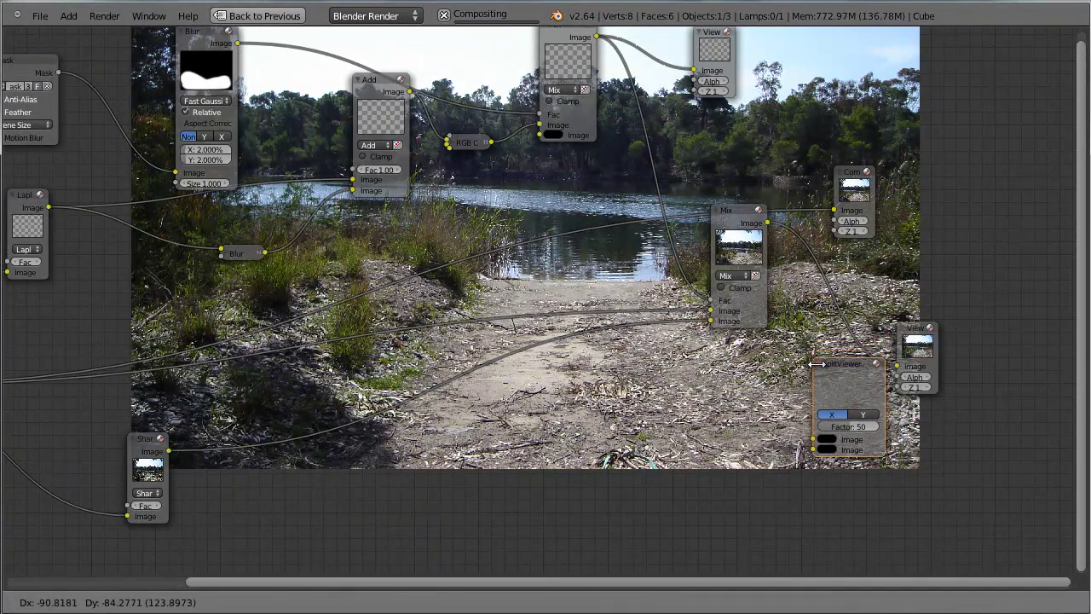
click(774, 380)
scroll(684, 431, down, 2)
middle_drag(616, 433, 784, 382)
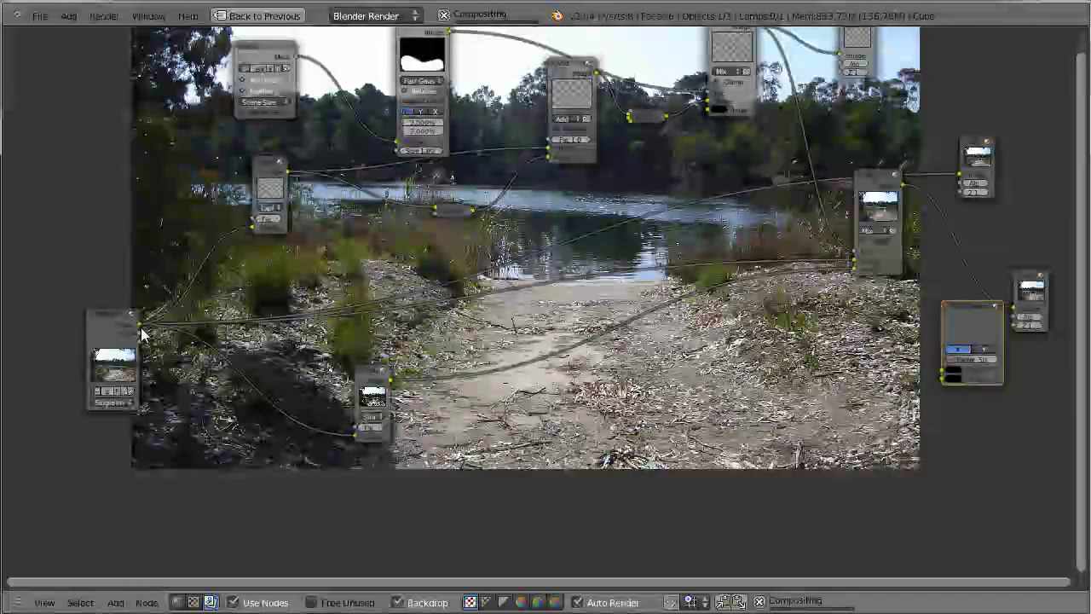
Connect the original image and the final Mix output to the SplitViewer's two inputs and adjust its split factor
drag(138, 324, 942, 372)
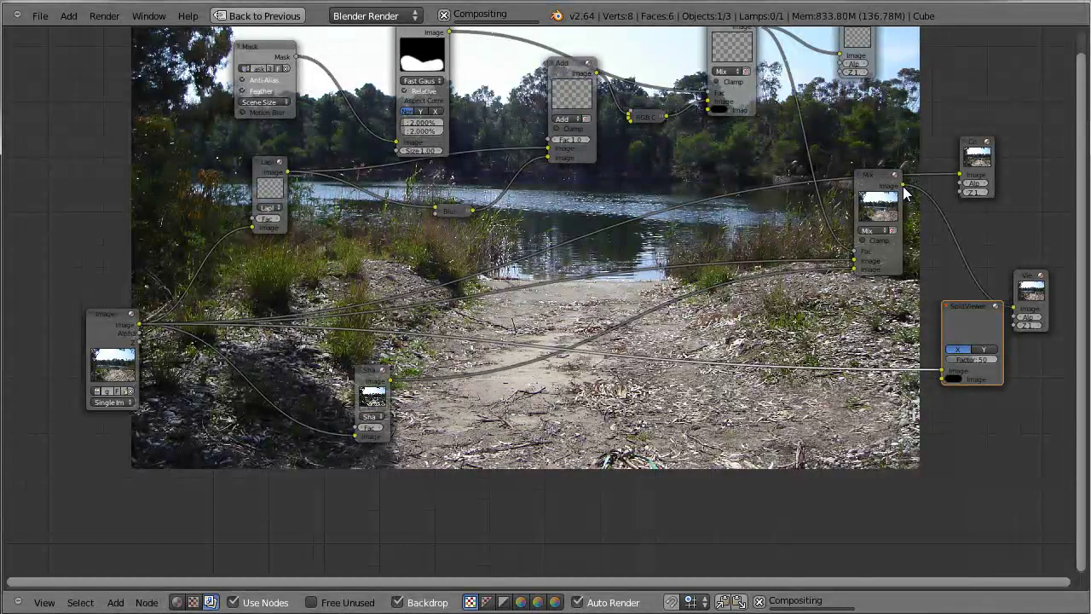
middle_drag(941, 248, 784, 259)
scroll(782, 258, up, 4)
middle_drag(700, 252, 365, 181)
scroll(679, 296, up, 3)
drag(693, 342, 645, 363)
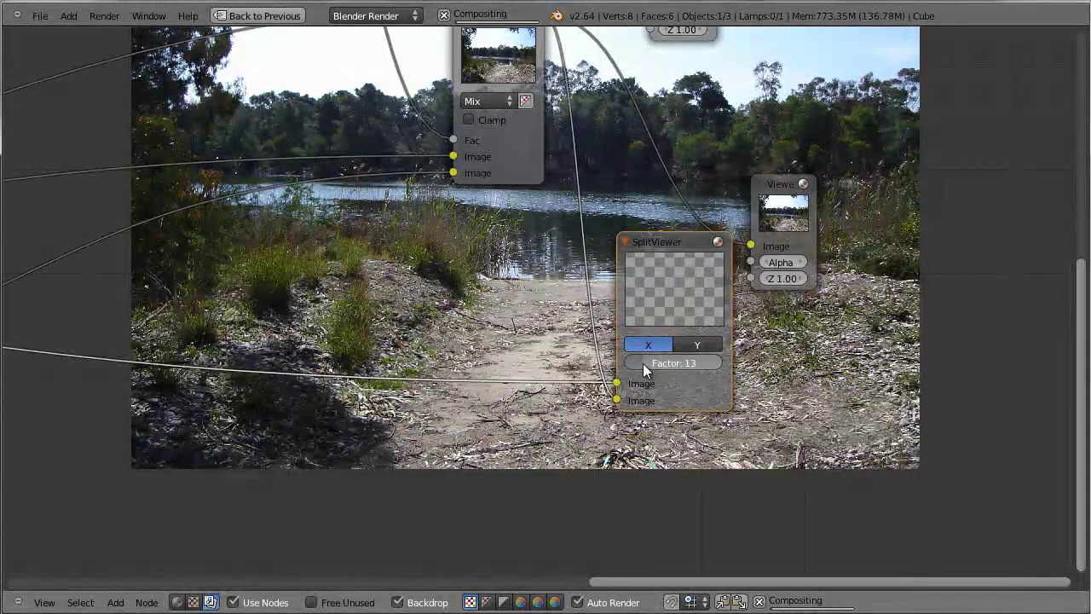
Move the SplitViewer node down below the lower Viewer node and shift the final Mix node down and to the right
drag(708, 256, 750, 322)
scroll(558, 269, down, 2)
middle_drag(557, 268, 772, 365)
drag(716, 133, 744, 258)
scroll(672, 59, down, 1)
middle_drag(672, 59, 682, 164)
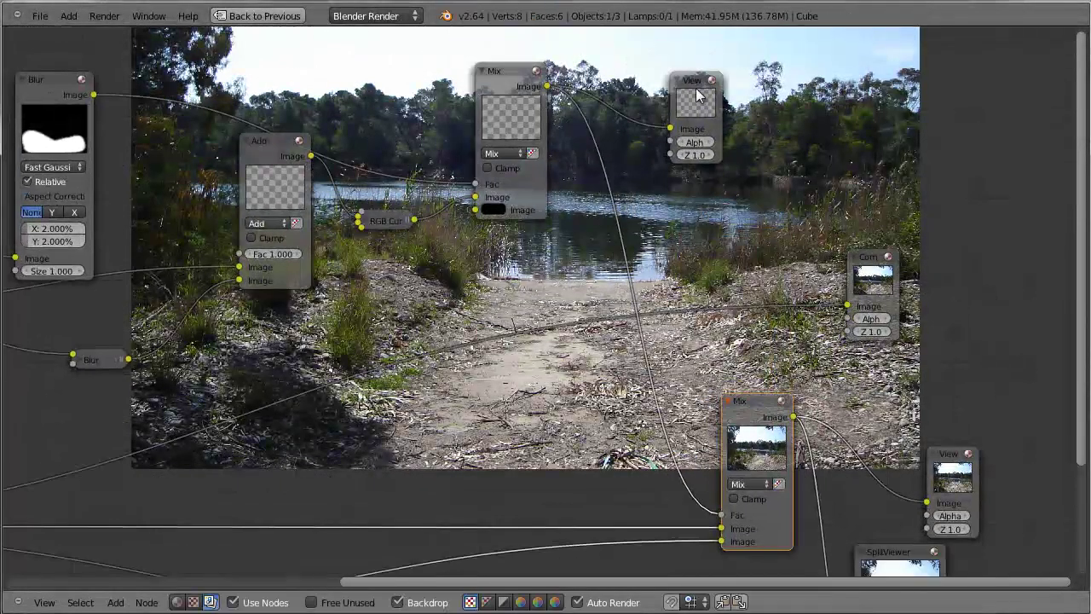
scroll(739, 237, up, 1)
middle_drag(736, 270, 617, 173)
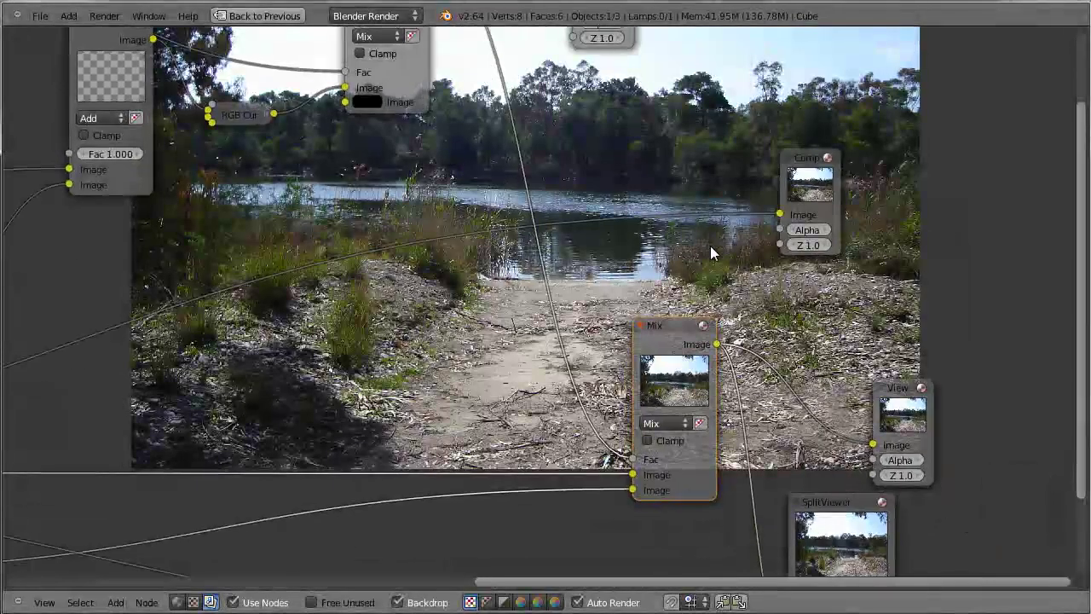
Enlarge the backdrop image six zoom steps and move the SplitViewer node up beside the Composite node
key(alt+v)
key(alt+v)
key(alt+v)
key(alt+v)
key(alt+v)
key(alt+v)
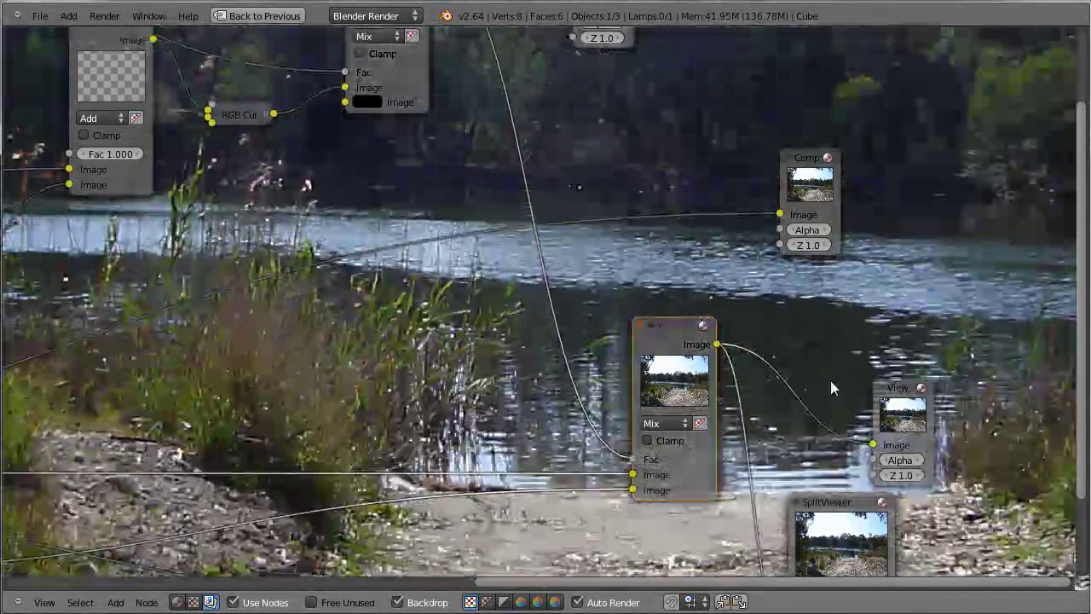
drag(845, 501, 896, 200)
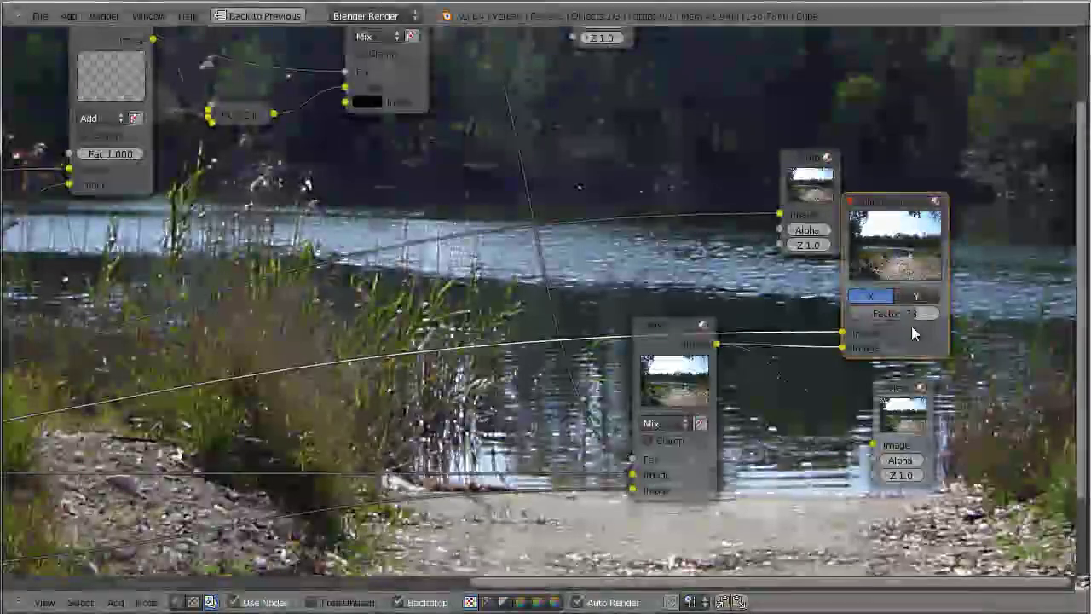
Sweep the SplitViewer factor back and forth through 28, 51 and 23 to compare both images, ending at 67
drag(903, 314, 875, 329)
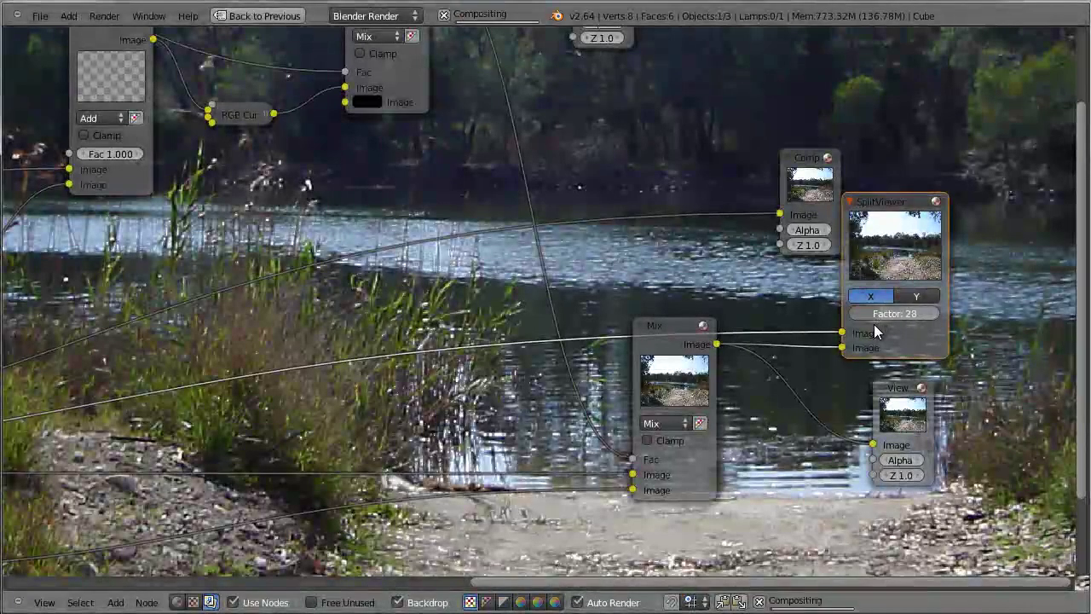
drag(877, 324, 894, 326)
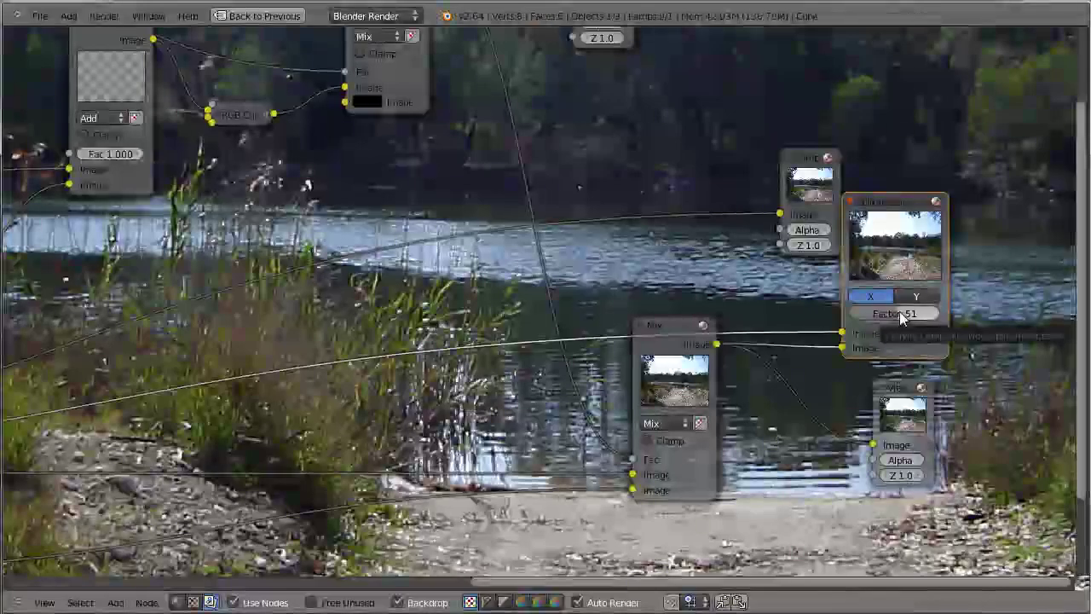
drag(895, 312, 870, 310)
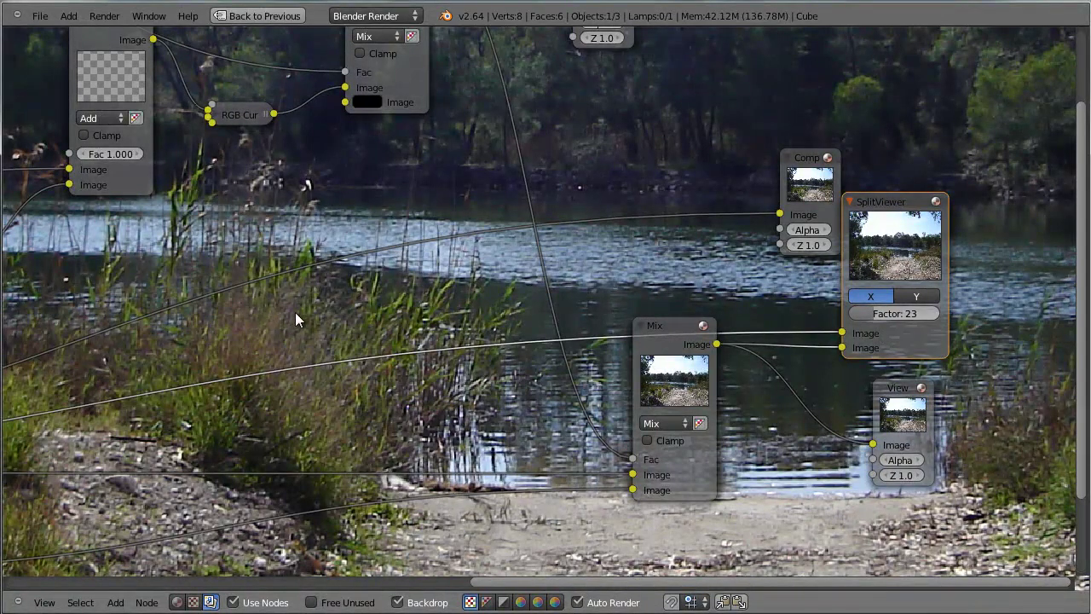
drag(867, 313, 908, 317)
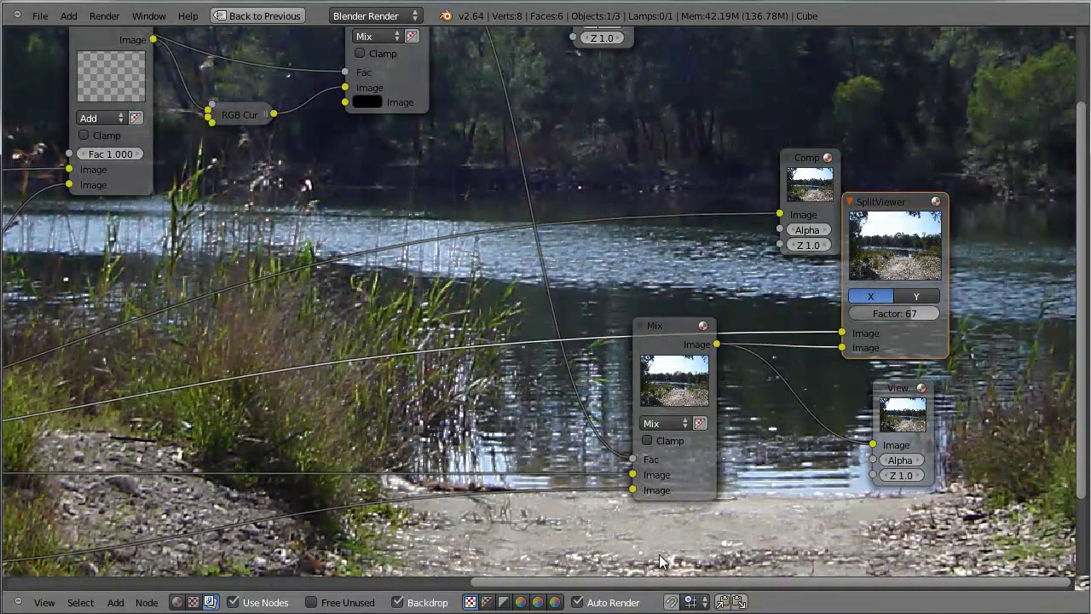
Examine the foreground path, grass and shoreline in the enlarged backdrop to compare the original and sharpened areas
middle_drag(662, 557, 753, 533)
alt+middle_drag(754, 533, 619, 261)
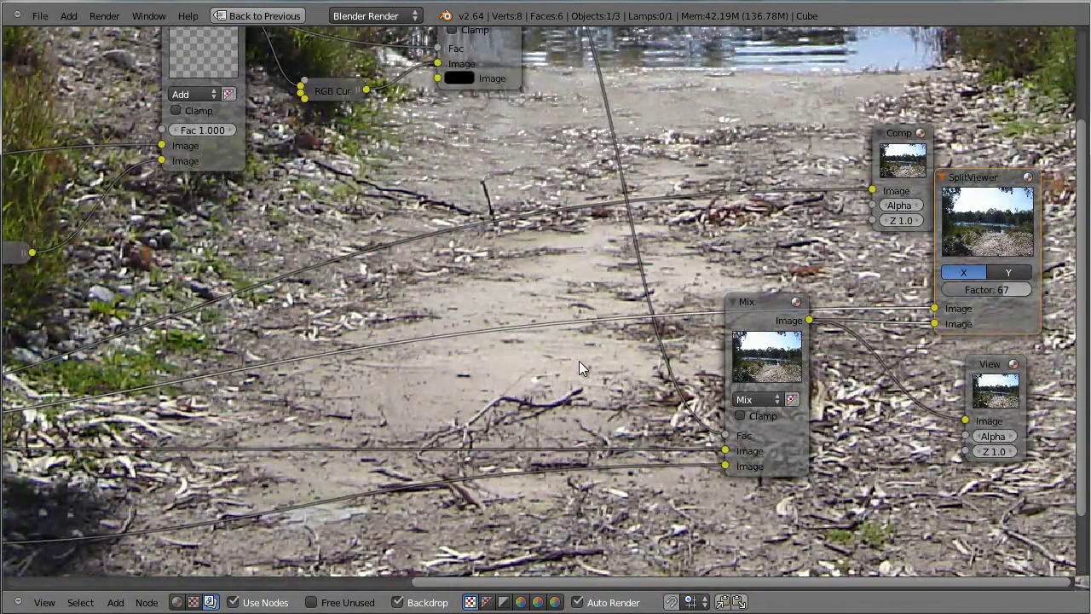
scroll(579, 361, down, 7)
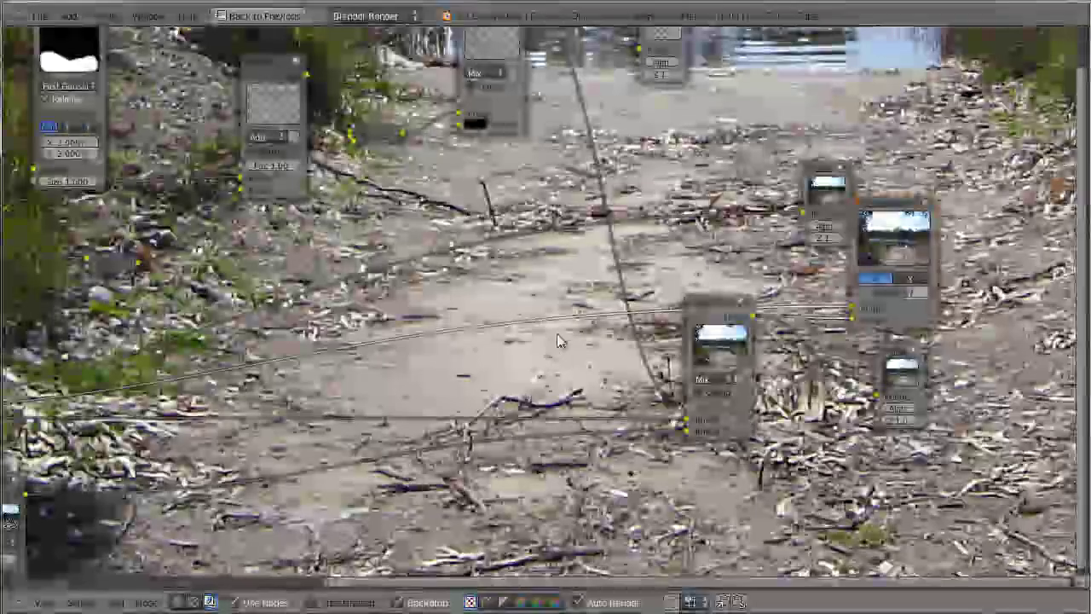
scroll(849, 228, down, 2)
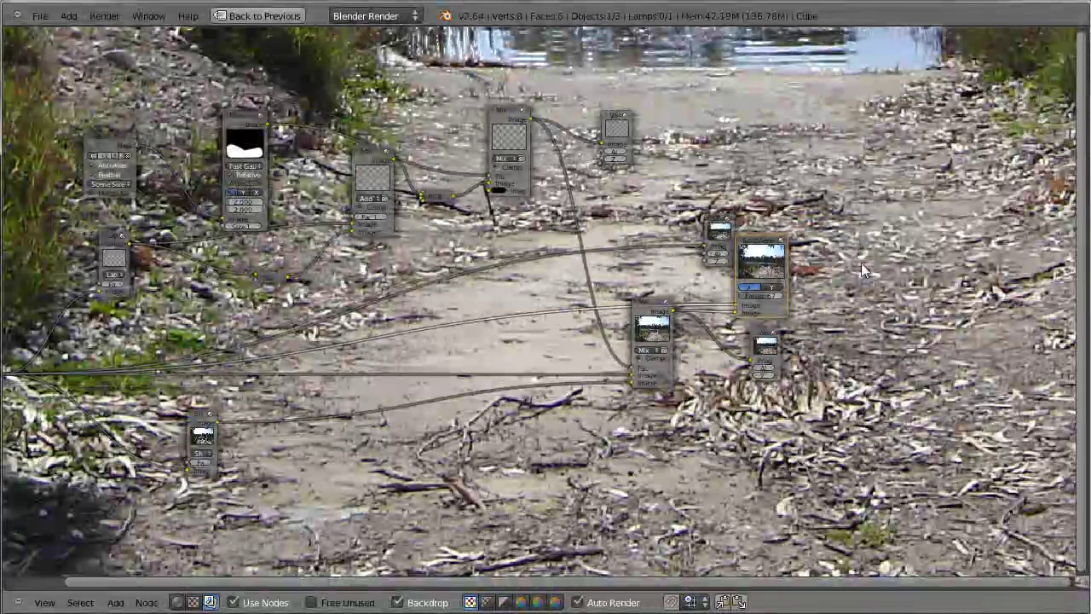
alt+middle_drag(856, 134, 937, 314)
scroll(864, 316, down, 1)
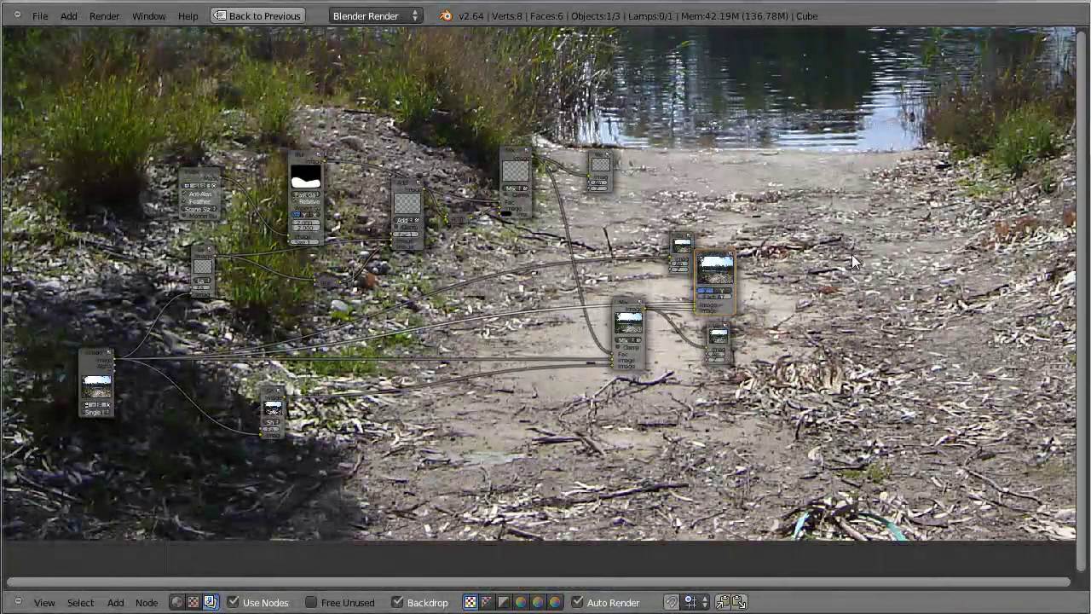
middle_drag(889, 225, 914, 232)
alt+middle_drag(851, 155, 929, 402)
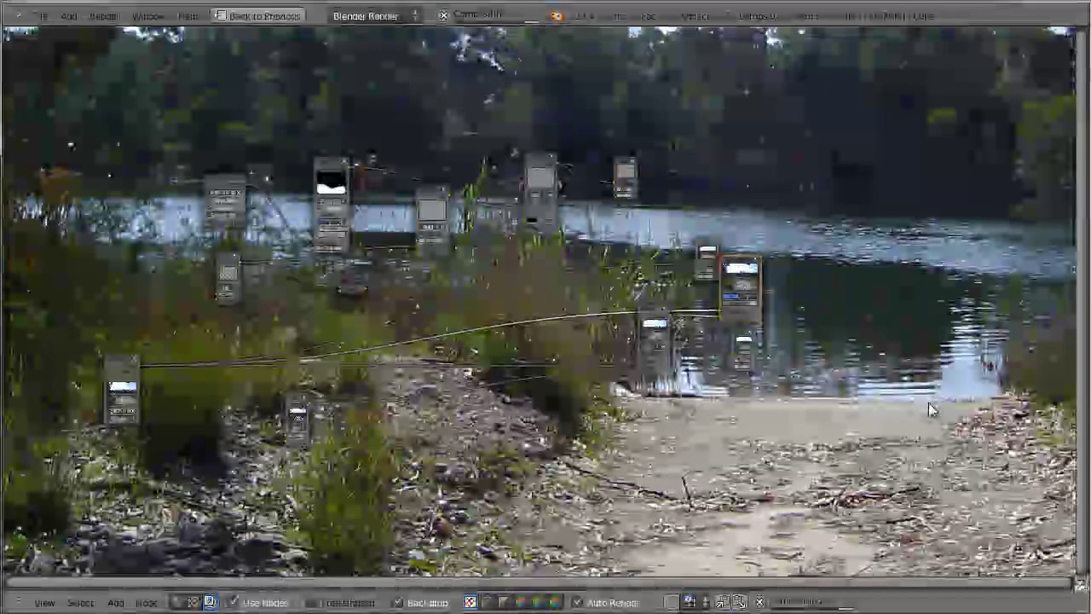